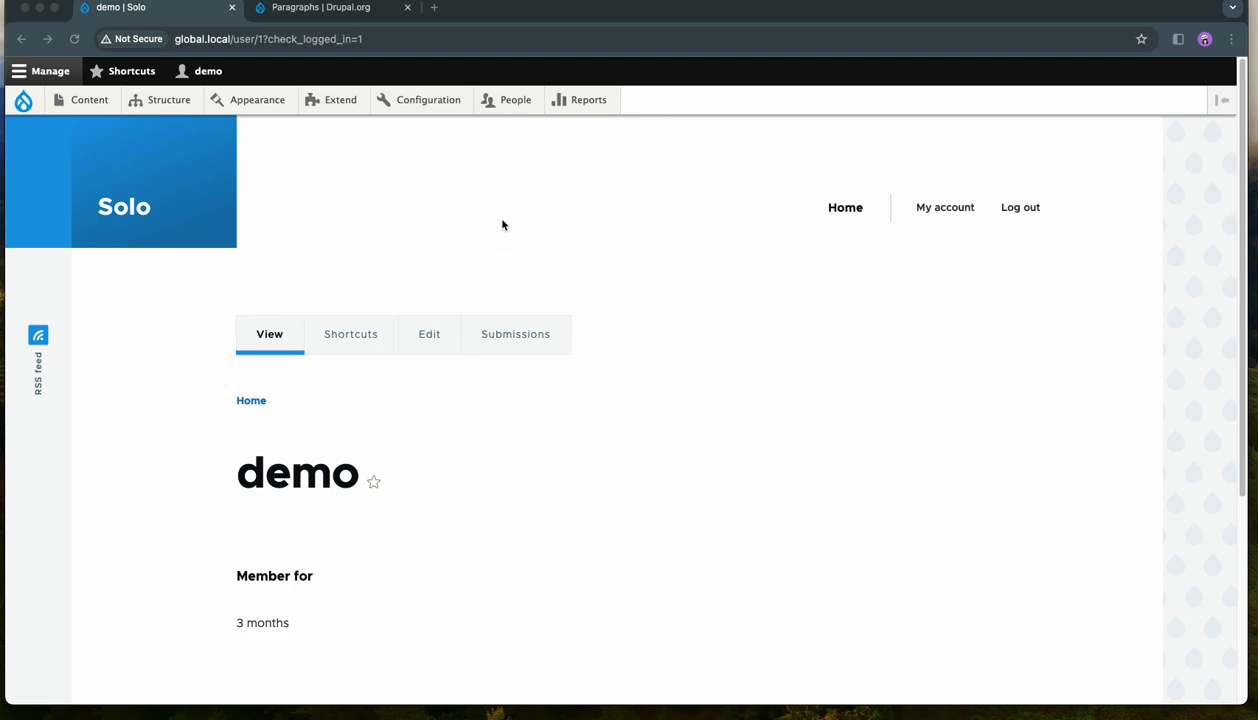
- Review the Paragraphs module's project page on Drupal.org, highlighting its title, and return to the Solo site
{"action": "left_click", "coordinate": [317, 14]}
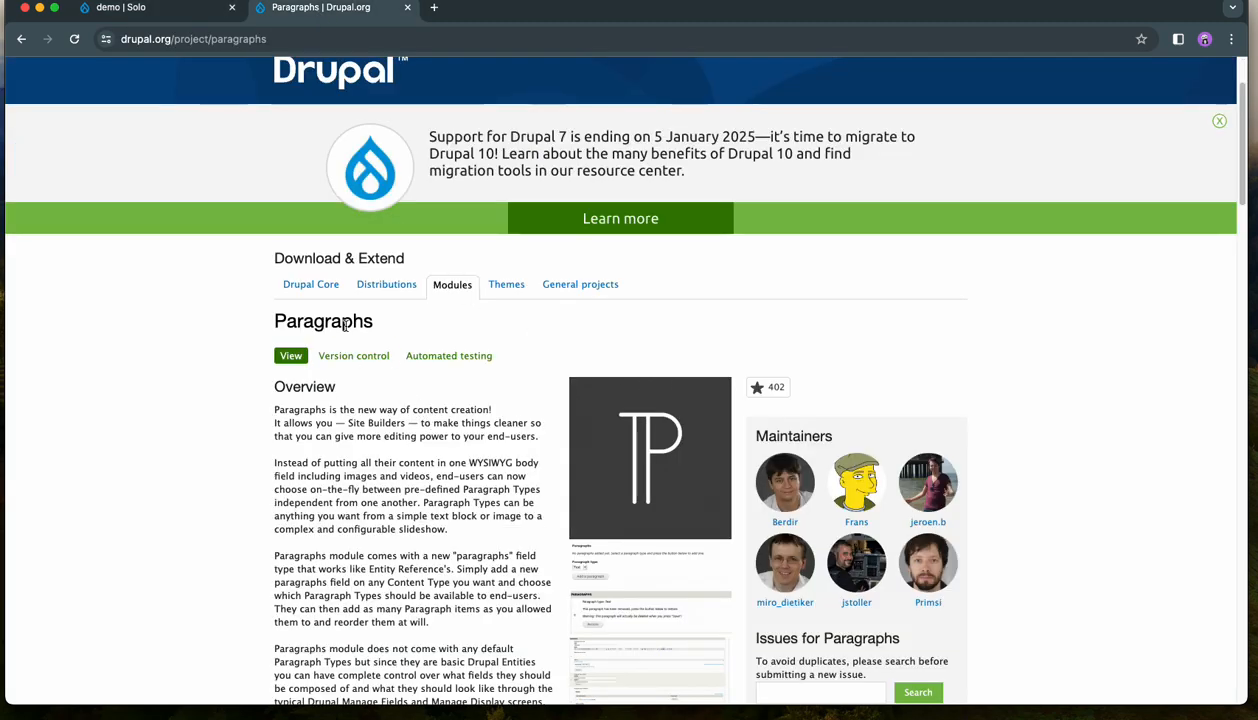
{"action": "left_click_drag", "start_coordinate": [376, 322], "coordinate": [266, 320]}
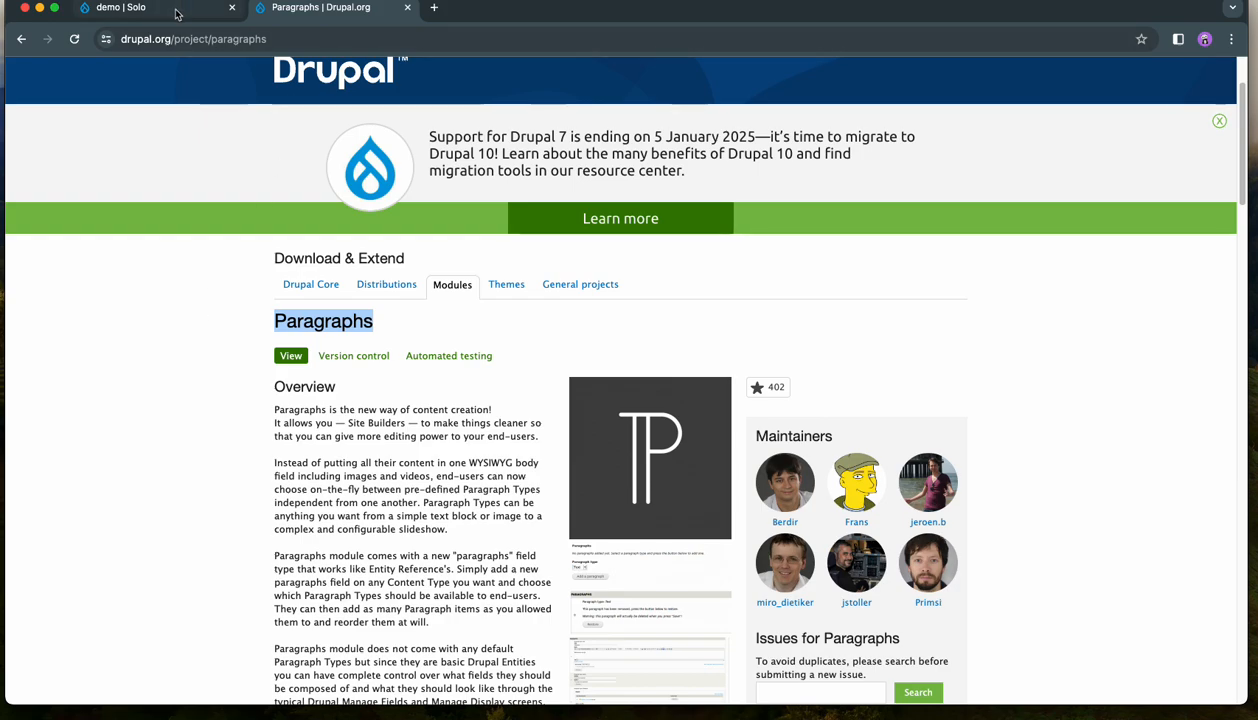
{"action": "left_click", "coordinate": [175, 347]}
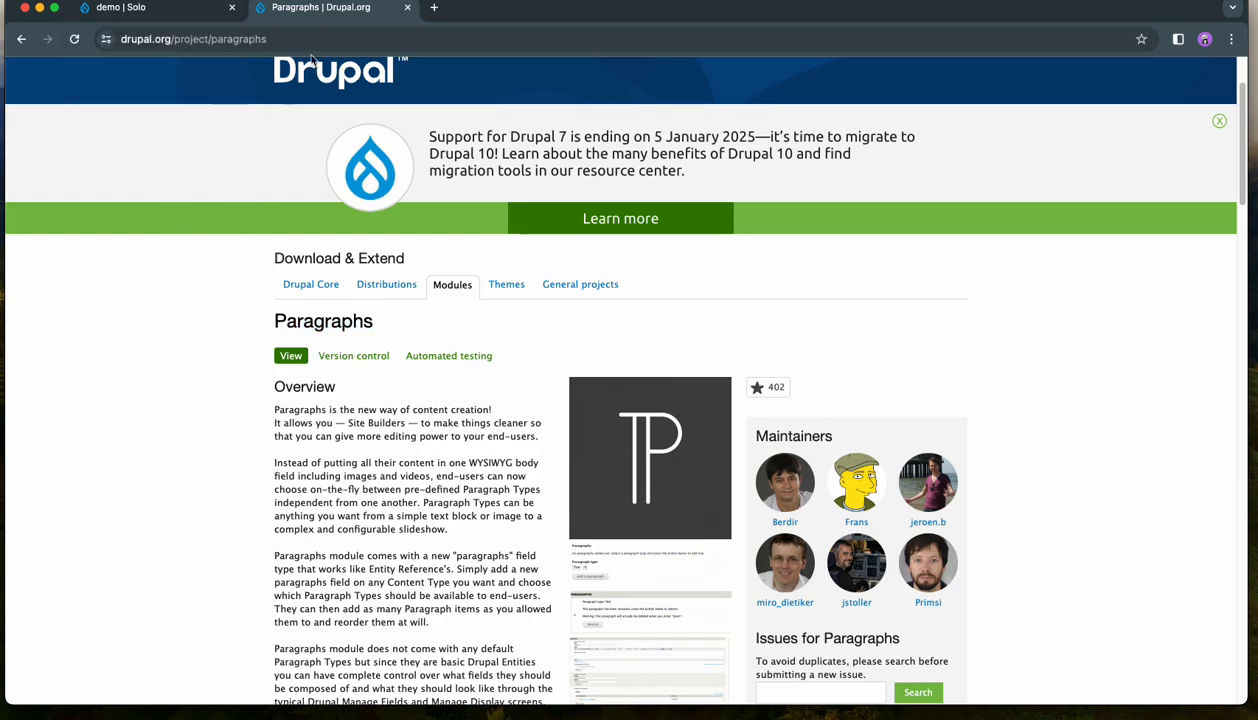
{"action": "left_click_drag", "start_coordinate": [378, 322], "coordinate": [272, 320]}
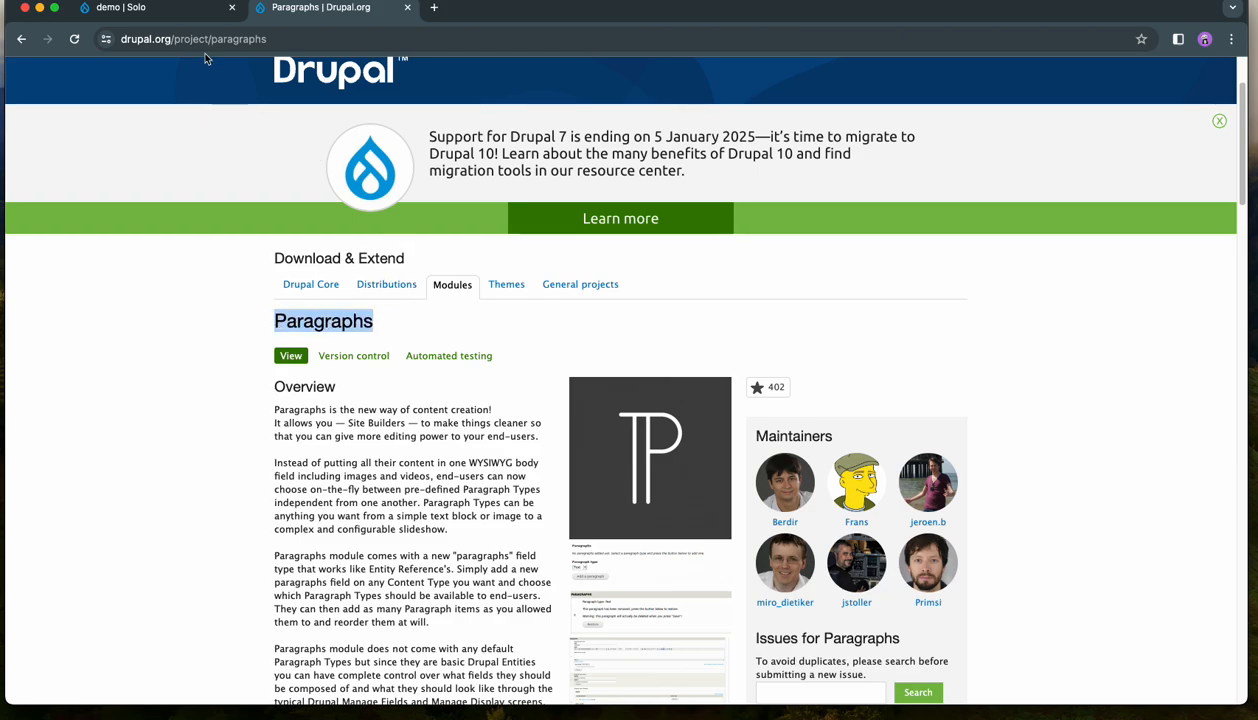
{"action": "left_click", "coordinate": [180, 12]}
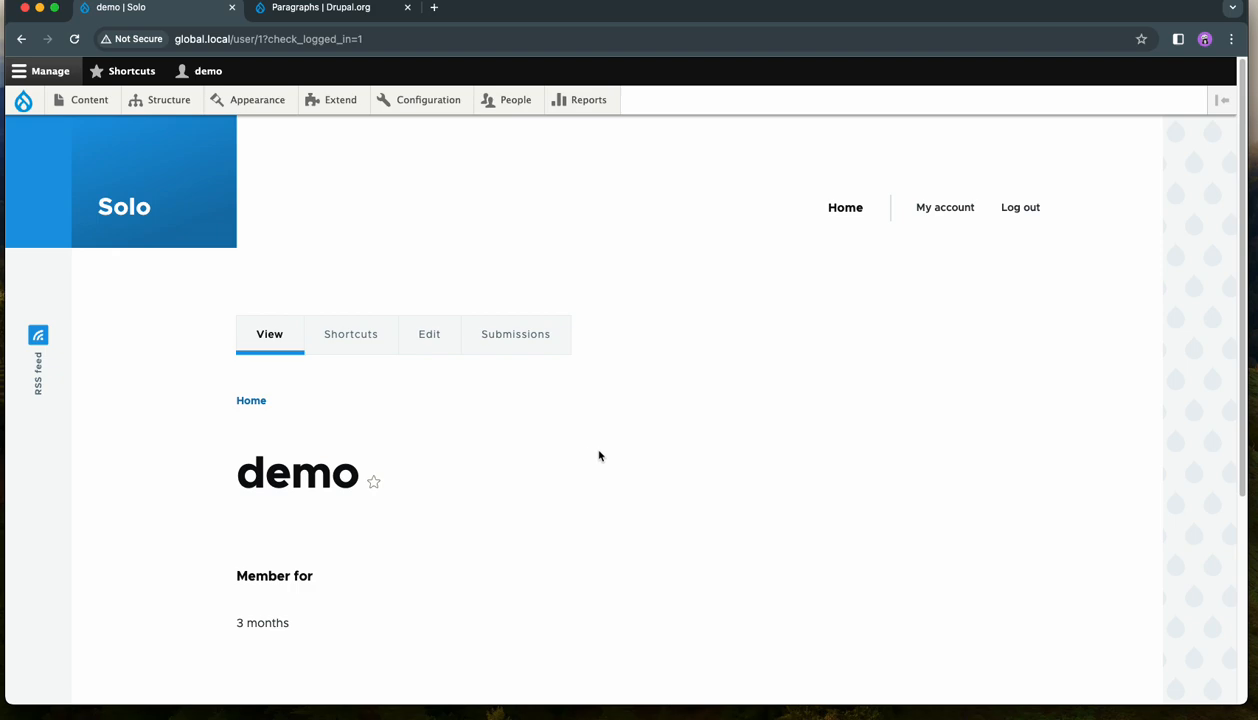
- Open the site's Extend page in a new browser tab and switch to it
{"action": "scroll", "coordinate": [580, 462], "scroll_direction": "down", "scroll_amount": 3}
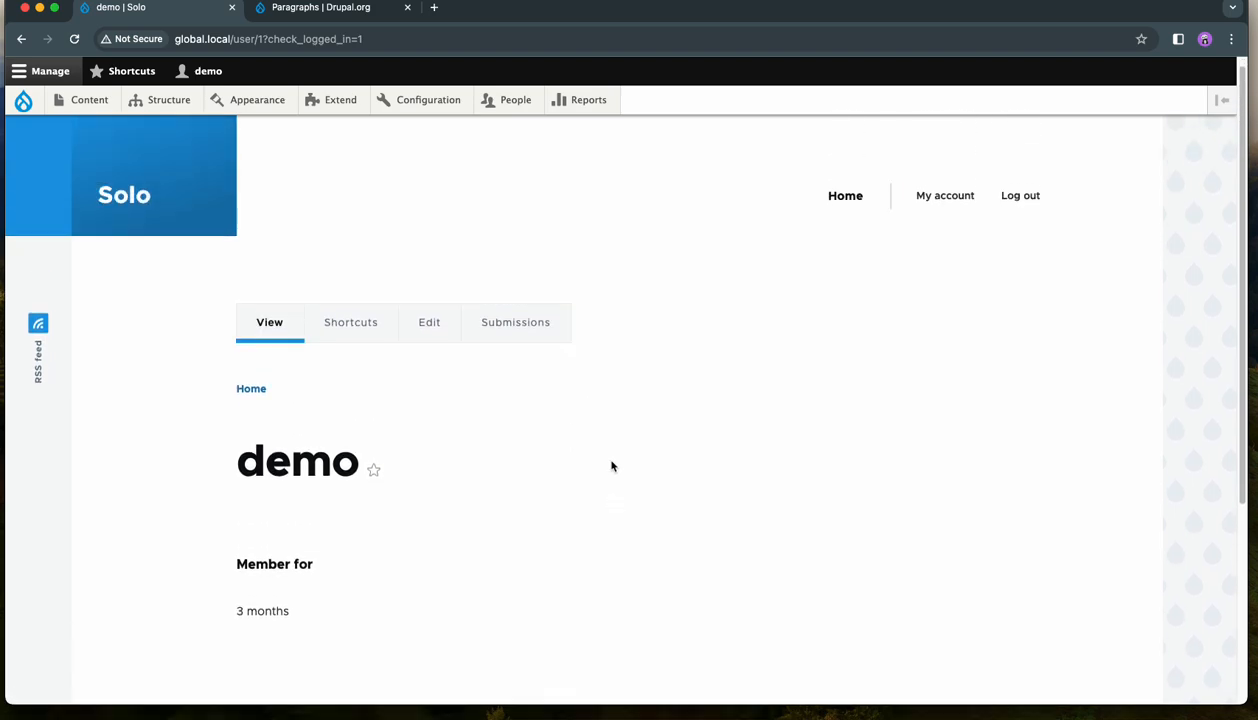
{"action": "right_click", "coordinate": [336, 103]}
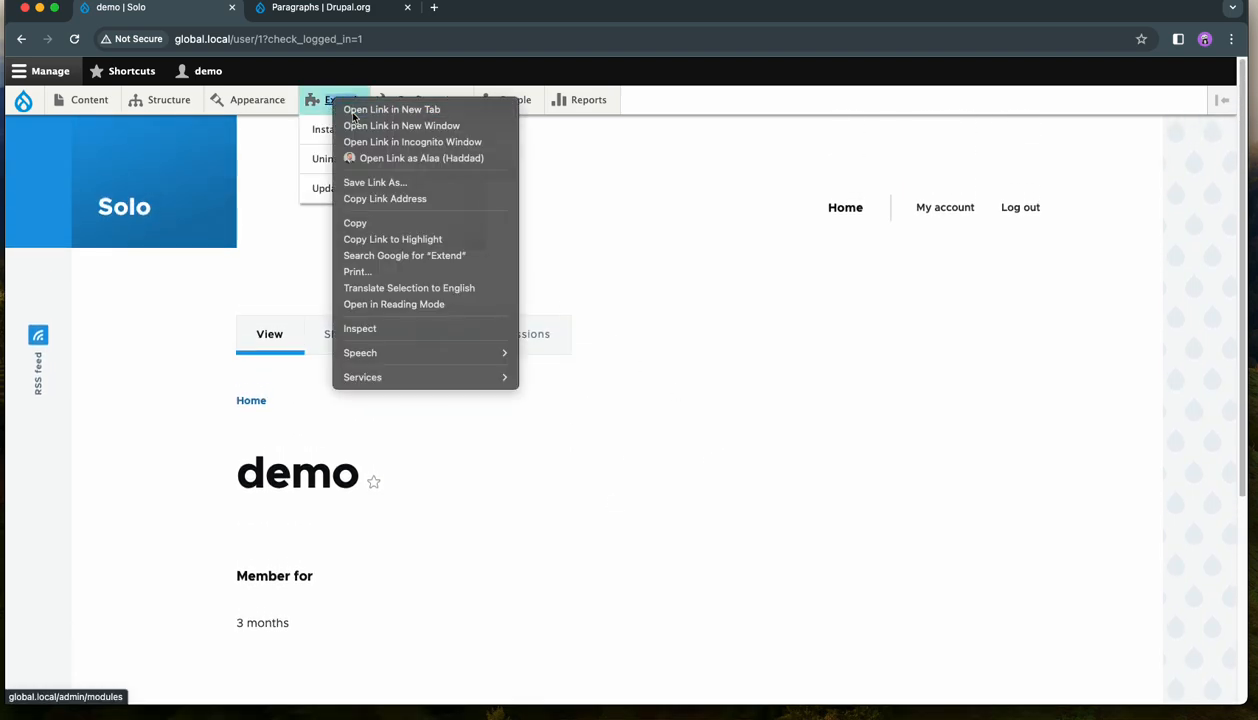
{"action": "left_click", "coordinate": [352, 112]}
{"action": "left_click", "coordinate": [300, 9]}
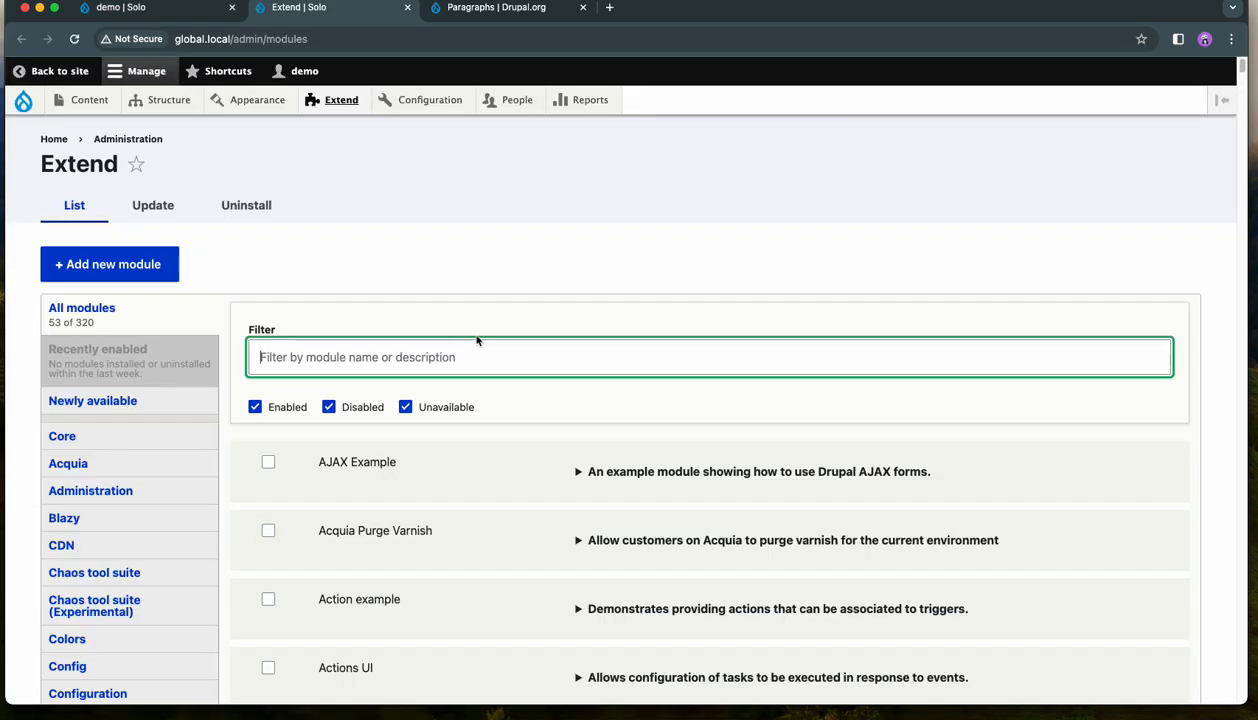
- Limit the module list to the Paragraphs category
{"action": "scroll", "coordinate": [450, 425], "scroll_direction": "down", "scroll_amount": 1}
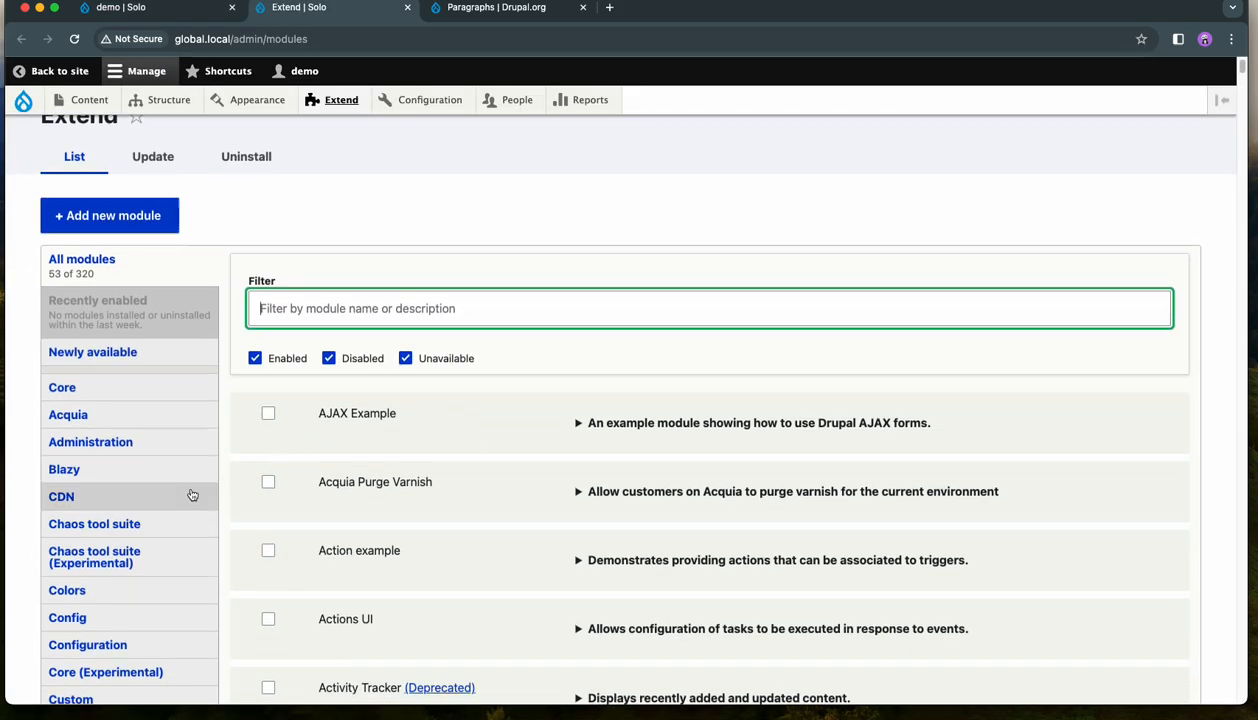
{"action": "scroll", "coordinate": [193, 495], "scroll_direction": "down", "scroll_amount": 7}
{"action": "scroll", "coordinate": [150, 503], "scroll_direction": "down", "scroll_amount": 3}
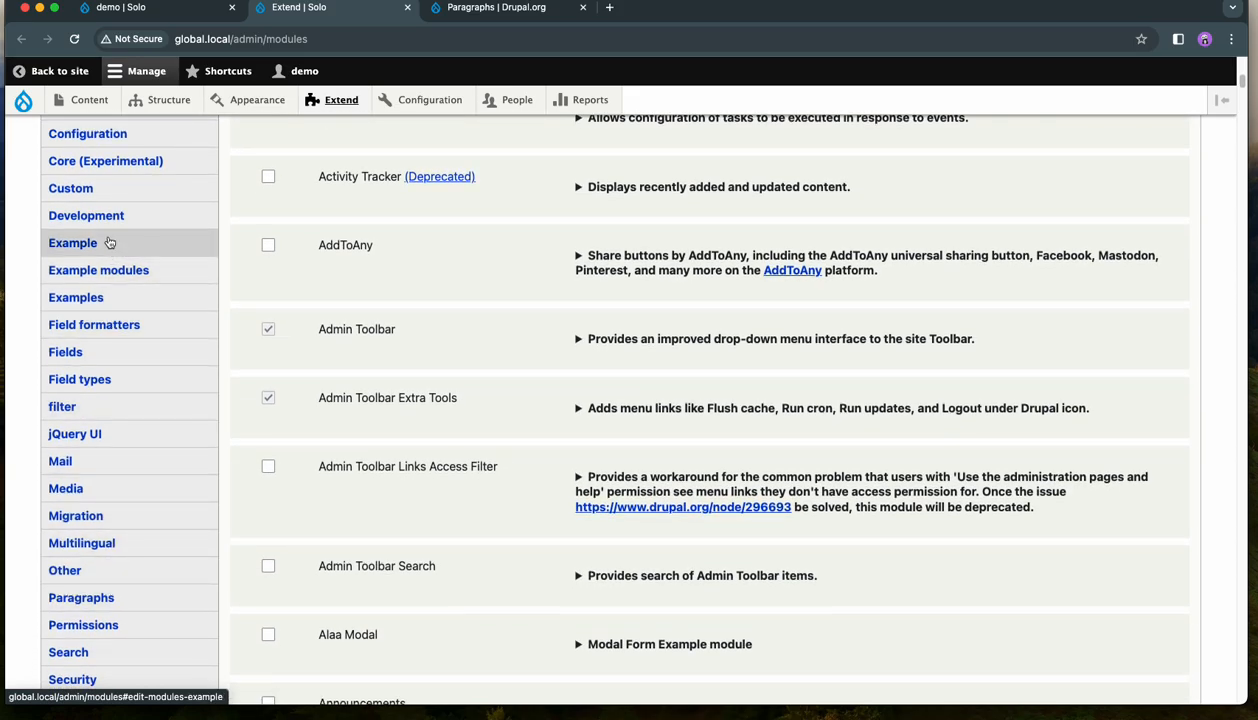
{"action": "scroll", "coordinate": [472, 435], "scroll_direction": "up", "scroll_amount": 10}
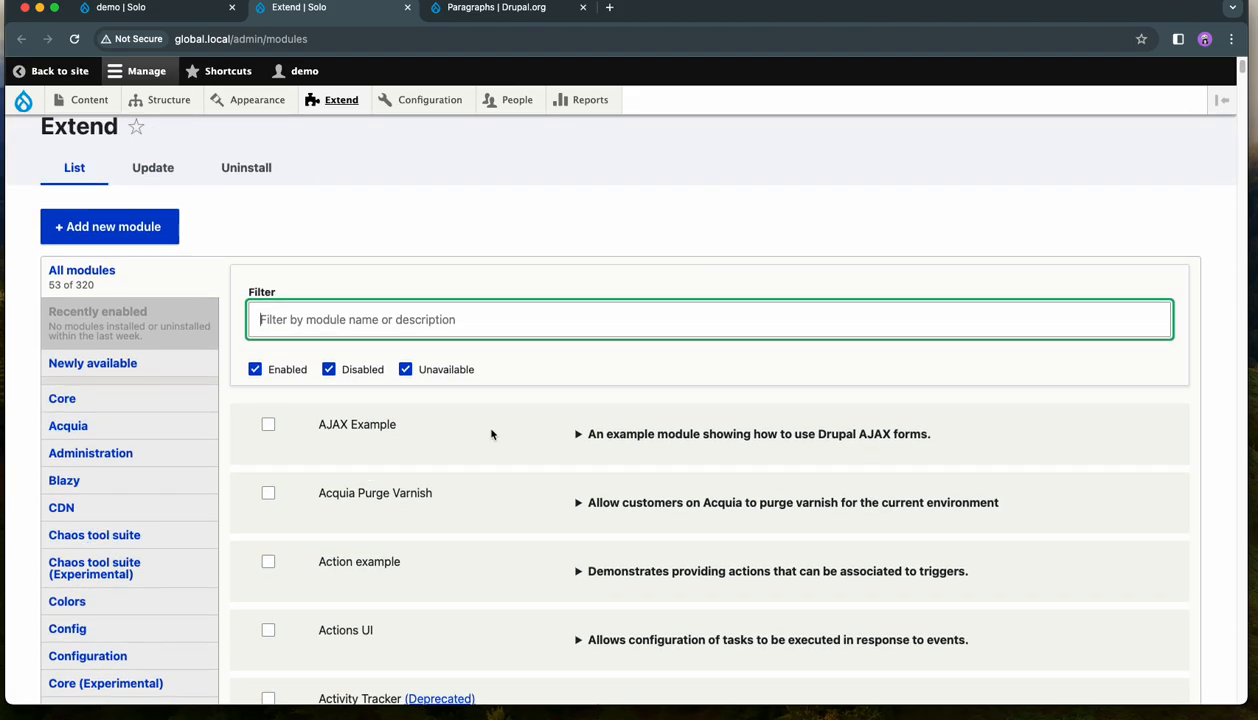
{"action": "scroll", "coordinate": [491, 434], "scroll_direction": "down", "scroll_amount": 5}
{"action": "scroll", "coordinate": [494, 432], "scroll_direction": "down", "scroll_amount": 8}
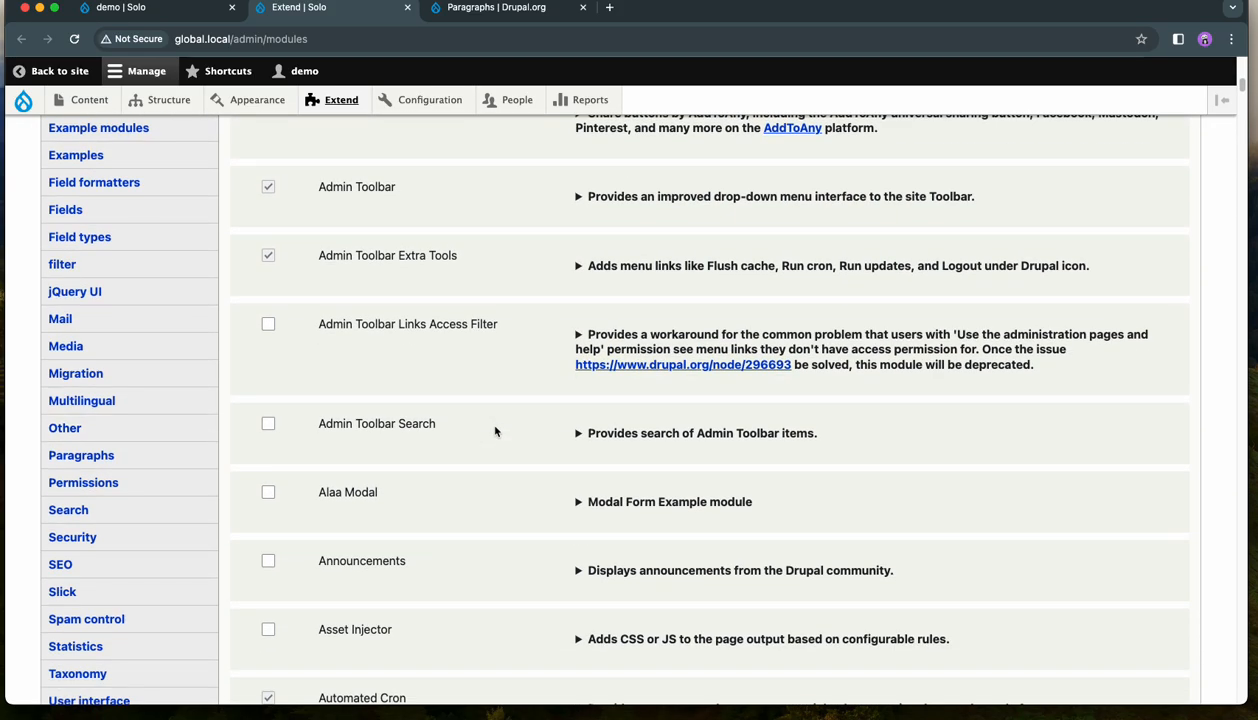
{"action": "left_click", "coordinate": [154, 440]}
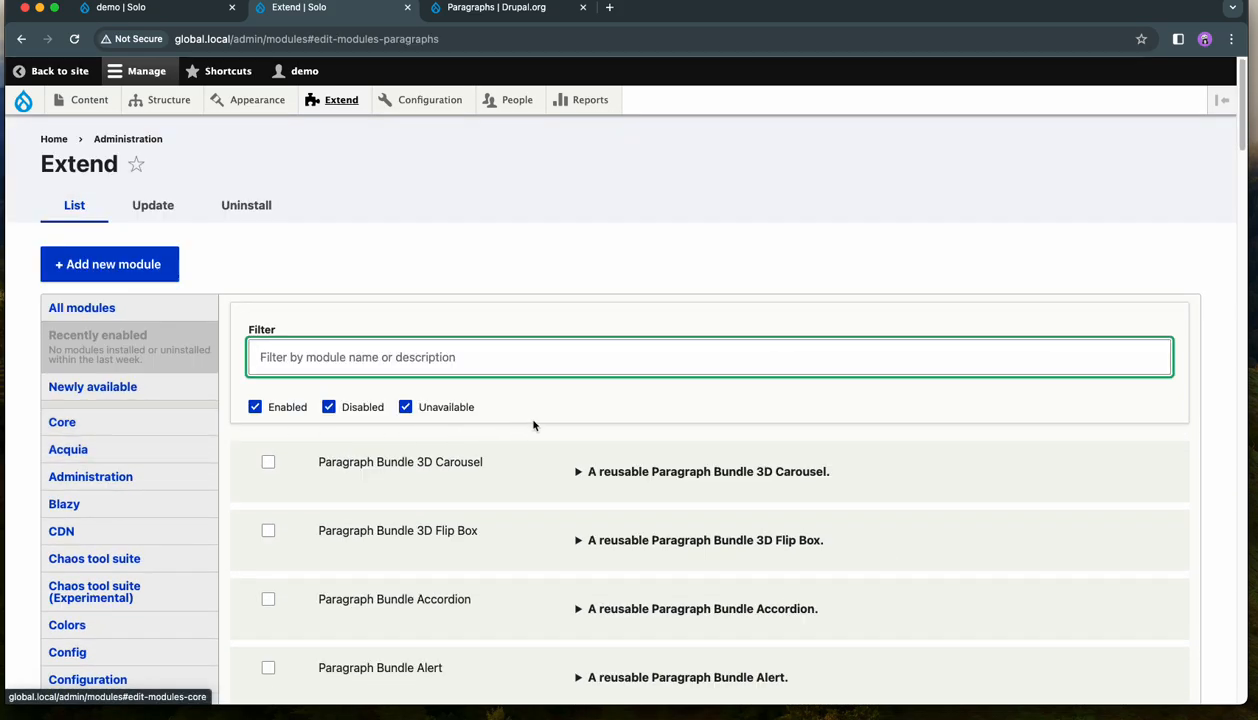
- Look through the Paragraphs category to examine the available Paragraph Bundle modules and the Paragraphs module's status
{"action": "scroll", "coordinate": [576, 421], "scroll_direction": "down", "scroll_amount": 20}
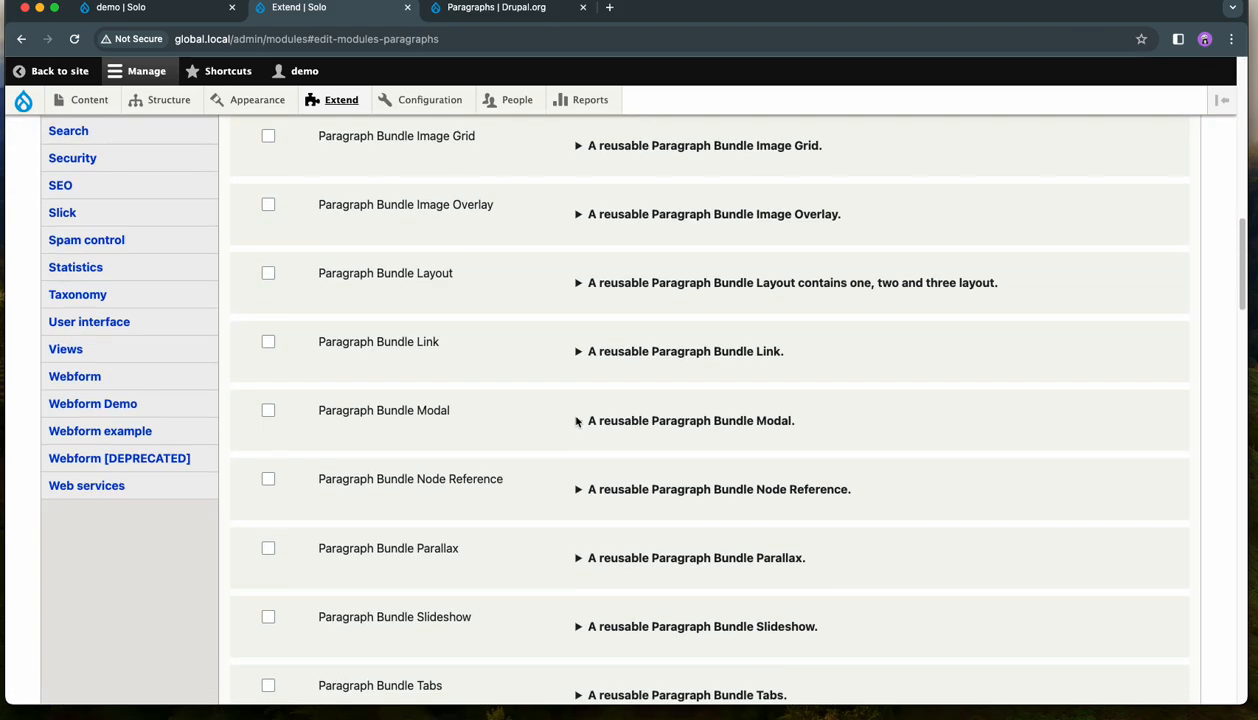
{"action": "scroll", "coordinate": [576, 421], "scroll_direction": "down", "scroll_amount": 9}
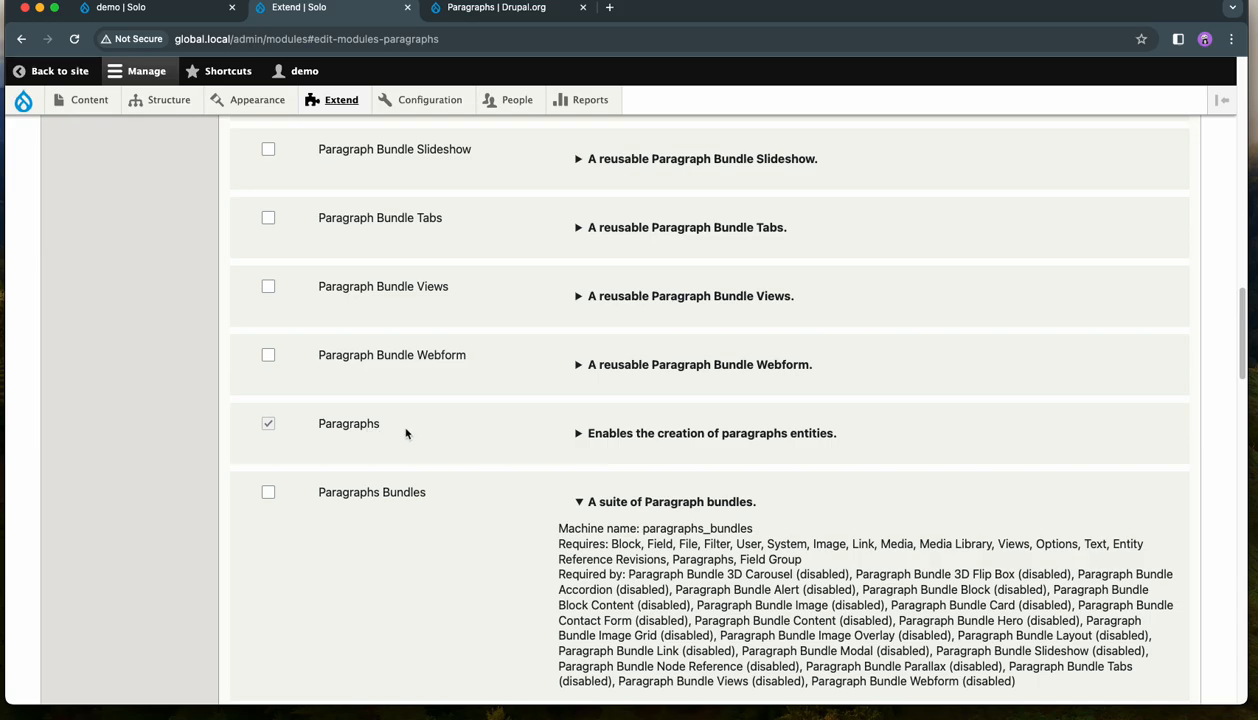
{"action": "scroll", "coordinate": [420, 433], "scroll_direction": "up", "scroll_amount": 2}
{"action": "scroll", "coordinate": [525, 449], "scroll_direction": "up", "scroll_amount": 8}
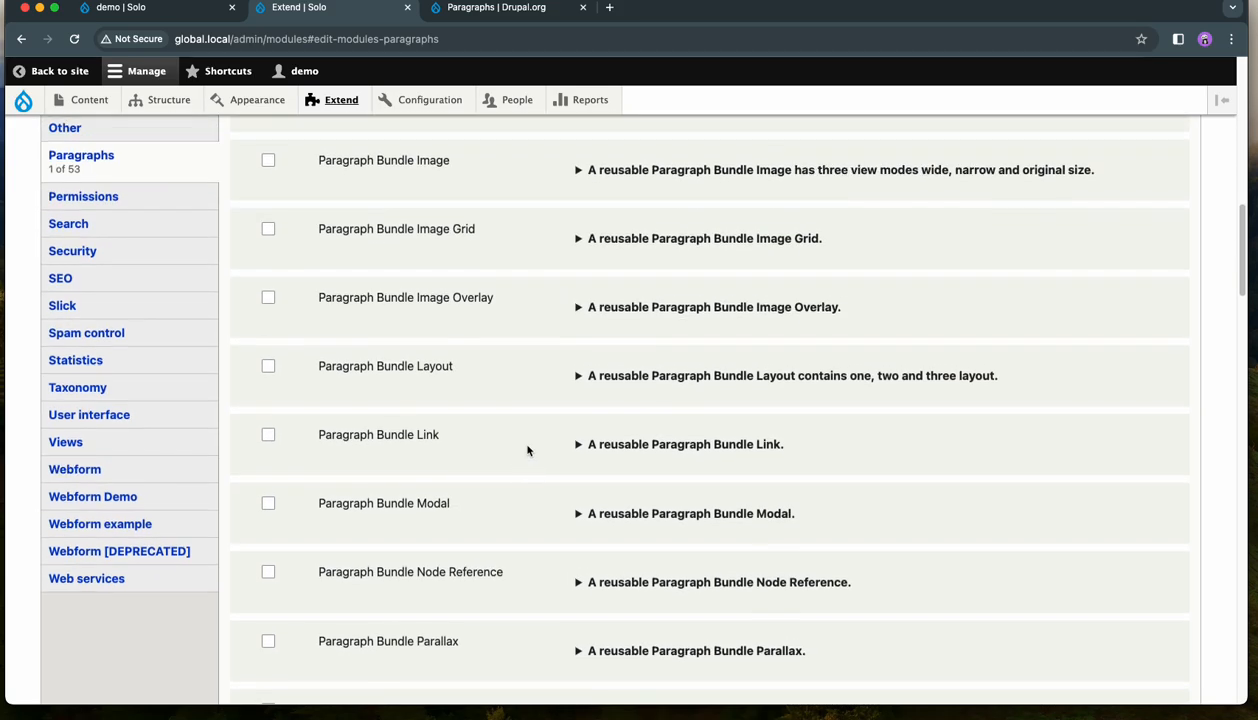
{"action": "scroll", "coordinate": [543, 446], "scroll_direction": "up", "scroll_amount": 1}
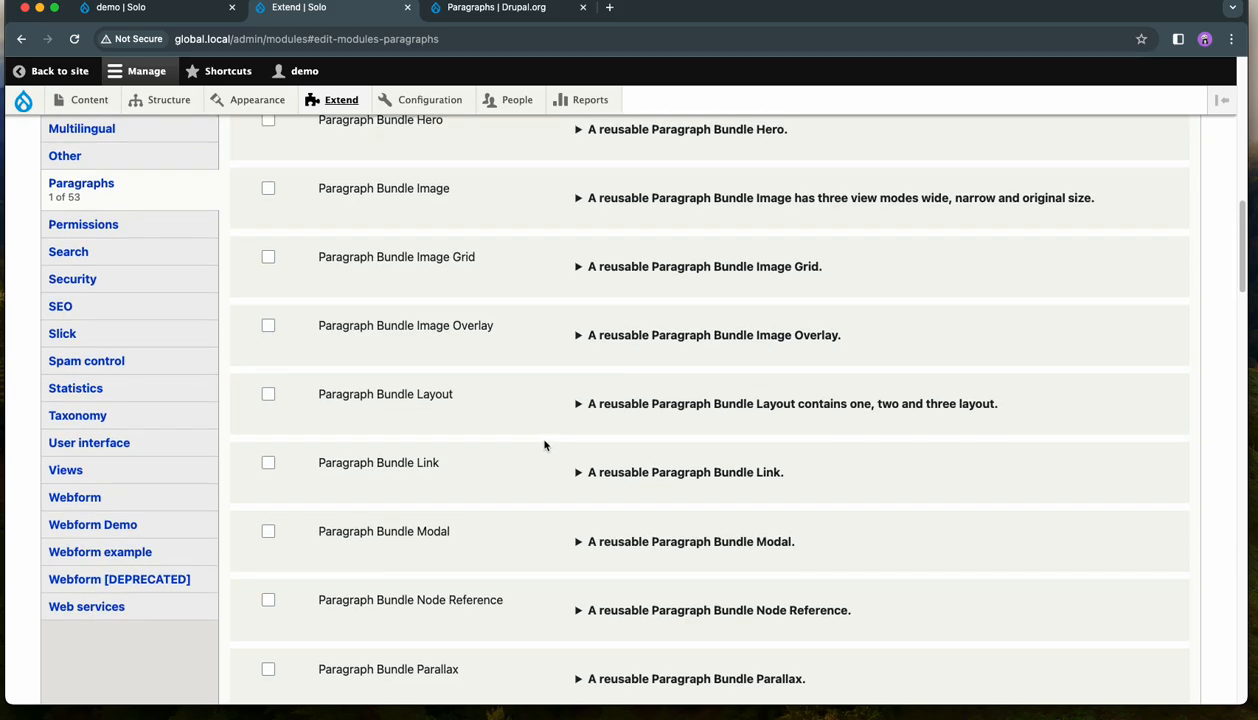
{"action": "scroll", "coordinate": [545, 445], "scroll_direction": "down", "scroll_amount": 4}
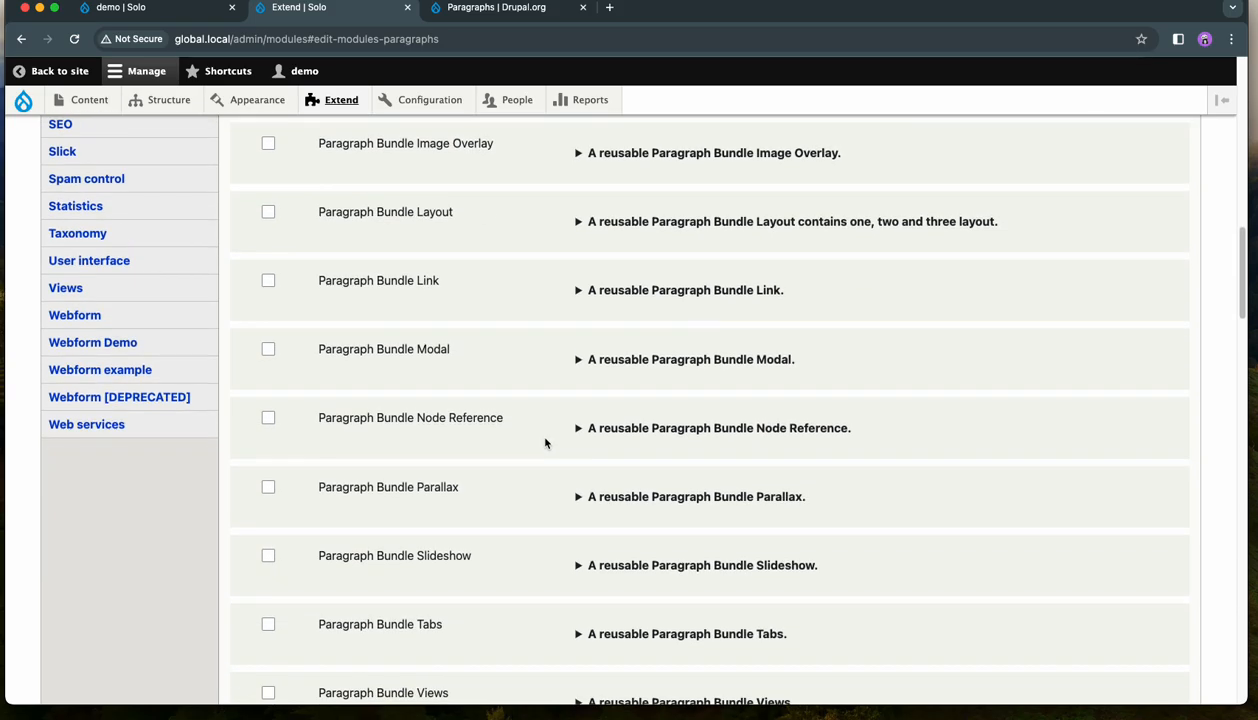
{"action": "scroll", "coordinate": [545, 443], "scroll_direction": "up", "scroll_amount": 5}
{"action": "scroll", "coordinate": [547, 438], "scroll_direction": "up", "scroll_amount": 2}
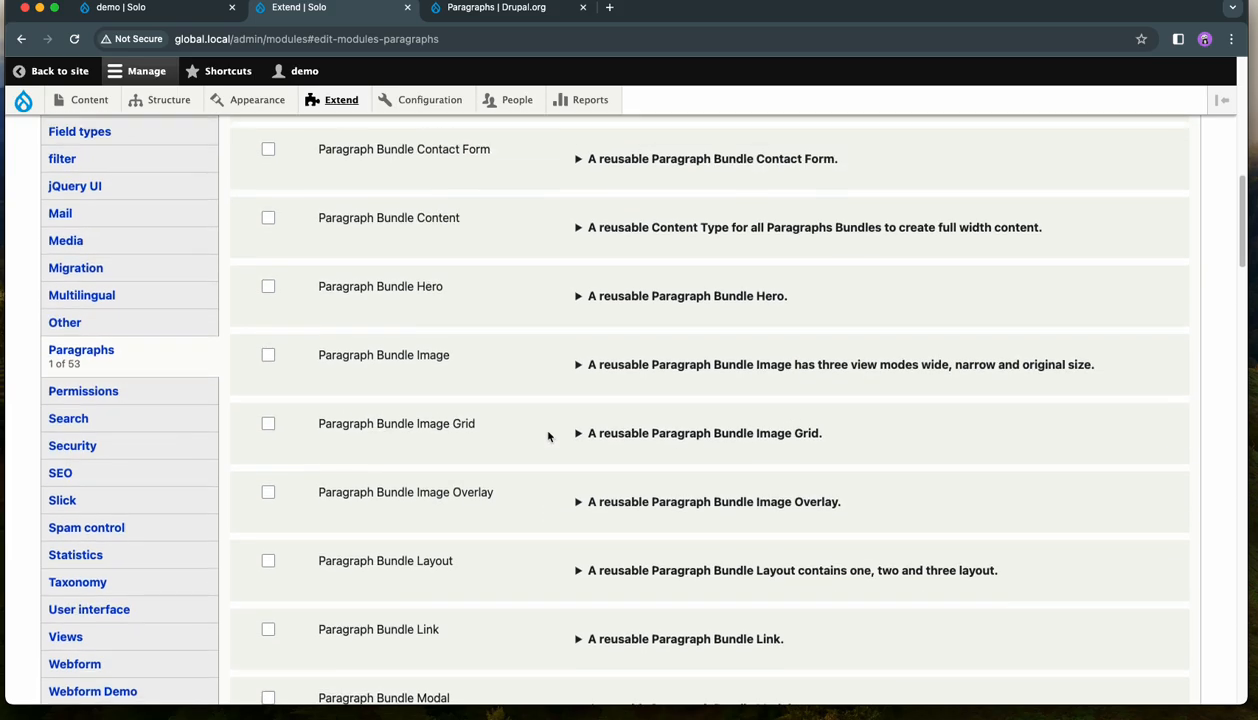
{"action": "scroll", "coordinate": [548, 434], "scroll_direction": "up", "scroll_amount": 2}
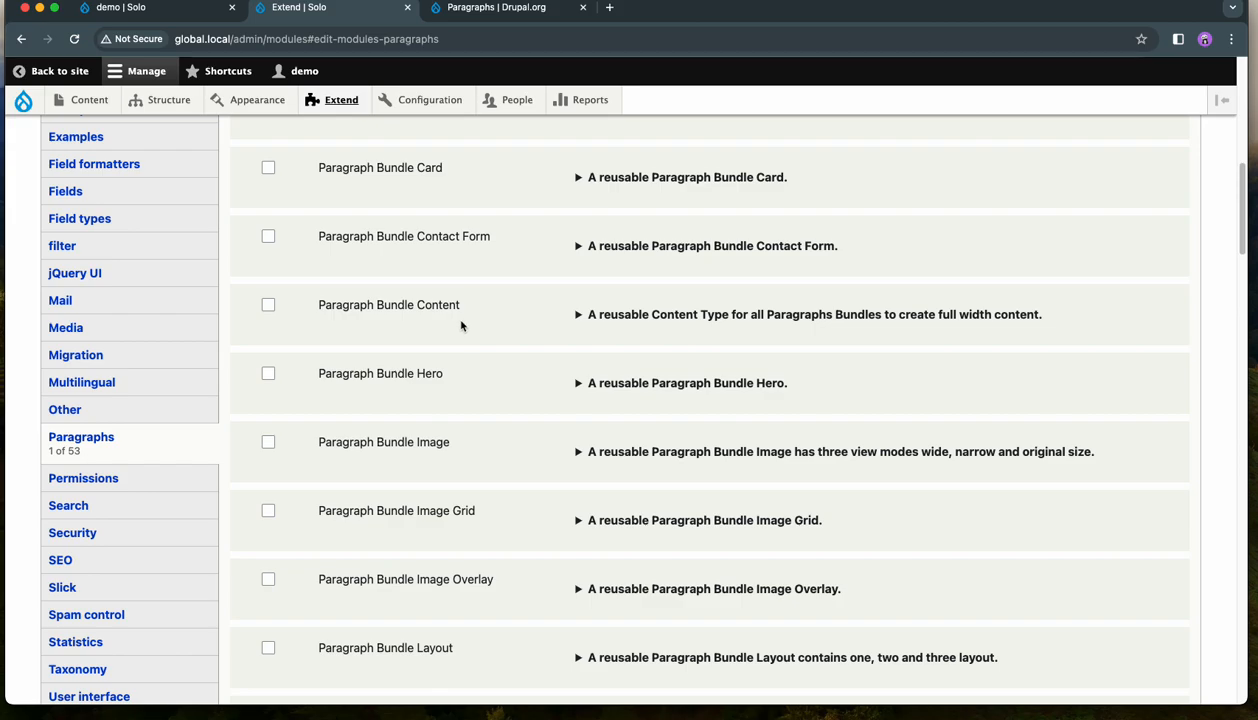
- Install Paragraph Bundle Content together with its required modules, Paragraphs Bundles and Paragraph Bundle Image
{"action": "left_click", "coordinate": [268, 305]}
{"action": "scroll", "coordinate": [427, 325], "scroll_direction": "down", "scroll_amount": 1}
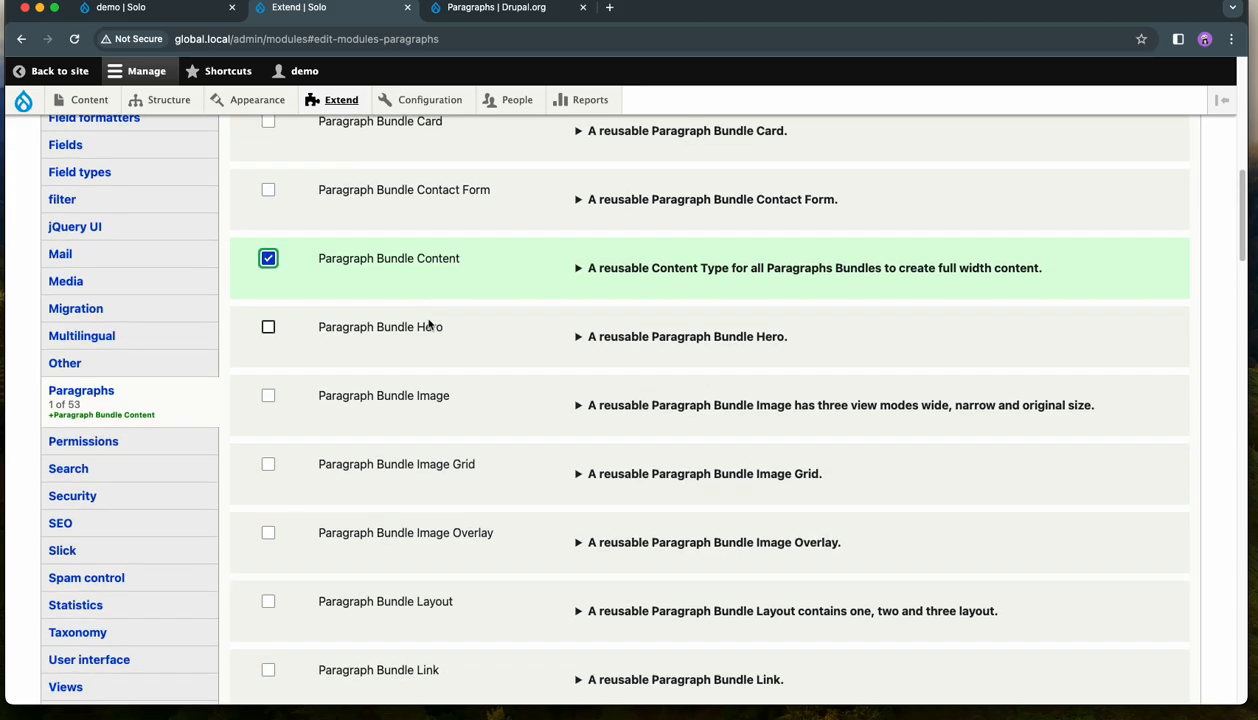
{"action": "scroll", "coordinate": [430, 325], "scroll_direction": "down", "scroll_amount": 20}
{"action": "left_click", "coordinate": [254, 595]}
{"action": "left_click", "coordinate": [98, 289]}
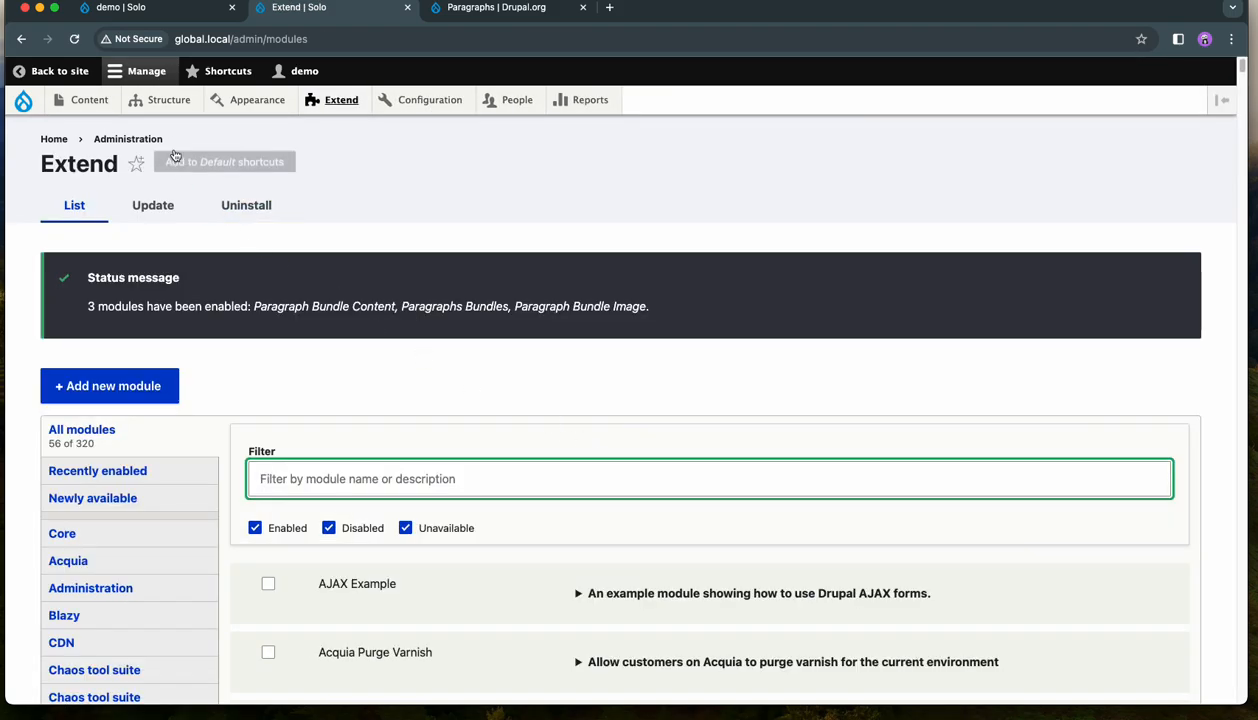
- Open the paragraph types list in a new browser tab and examine the bundles, highlighting the Simple type's machine name
{"action": "mouse_move", "coordinate": [166, 99]}
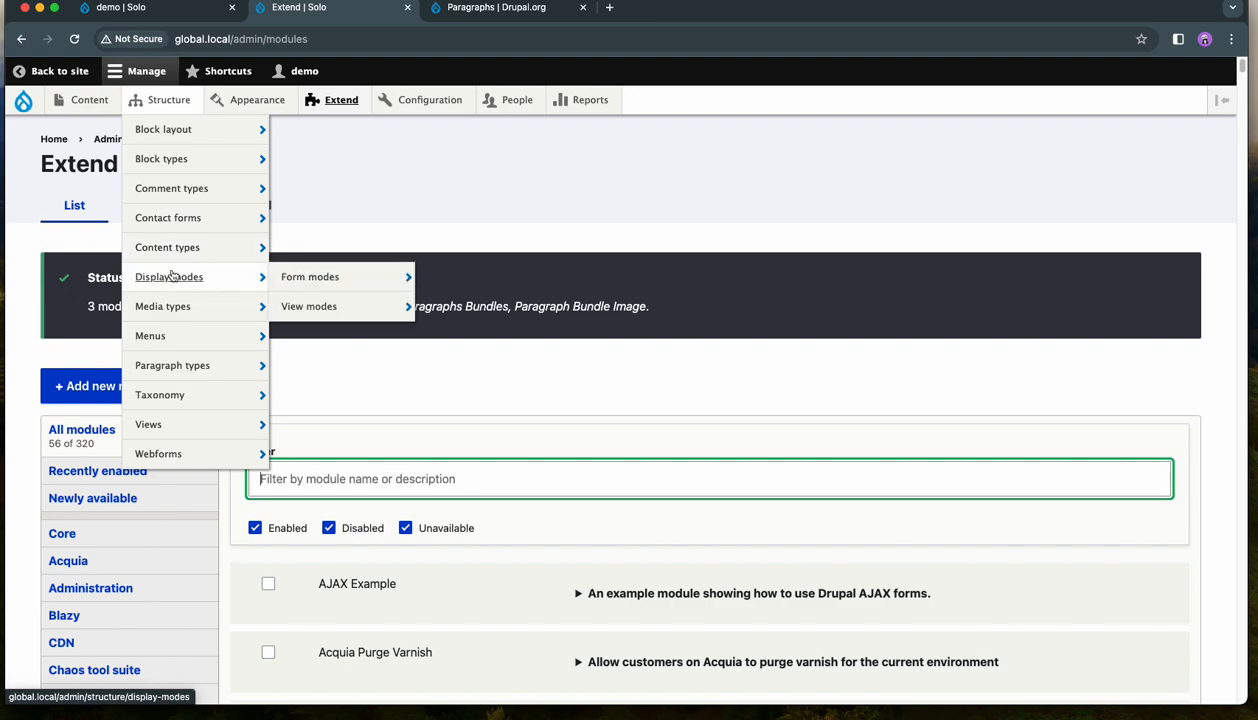
{"action": "mouse_move", "coordinate": [172, 367]}
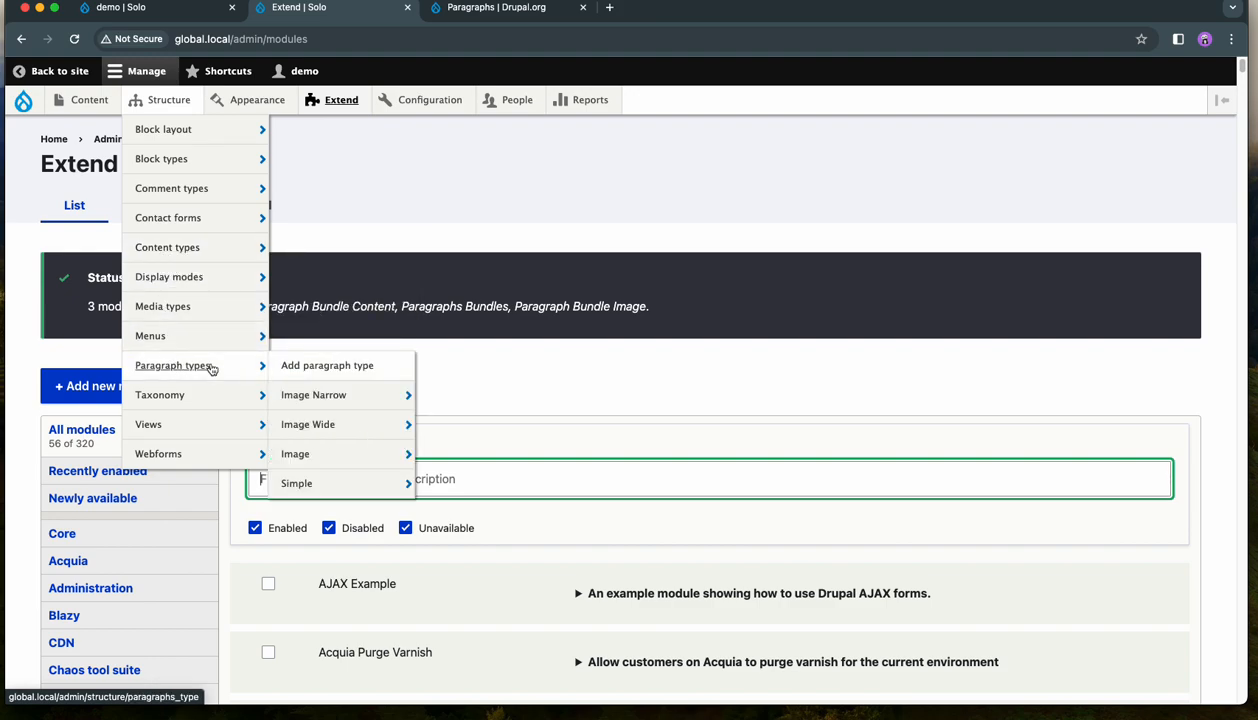
{"action": "right_click", "coordinate": [188, 363]}
{"action": "left_click", "coordinate": [209, 372]}
{"action": "key", "text": "ctrl+Tab"}
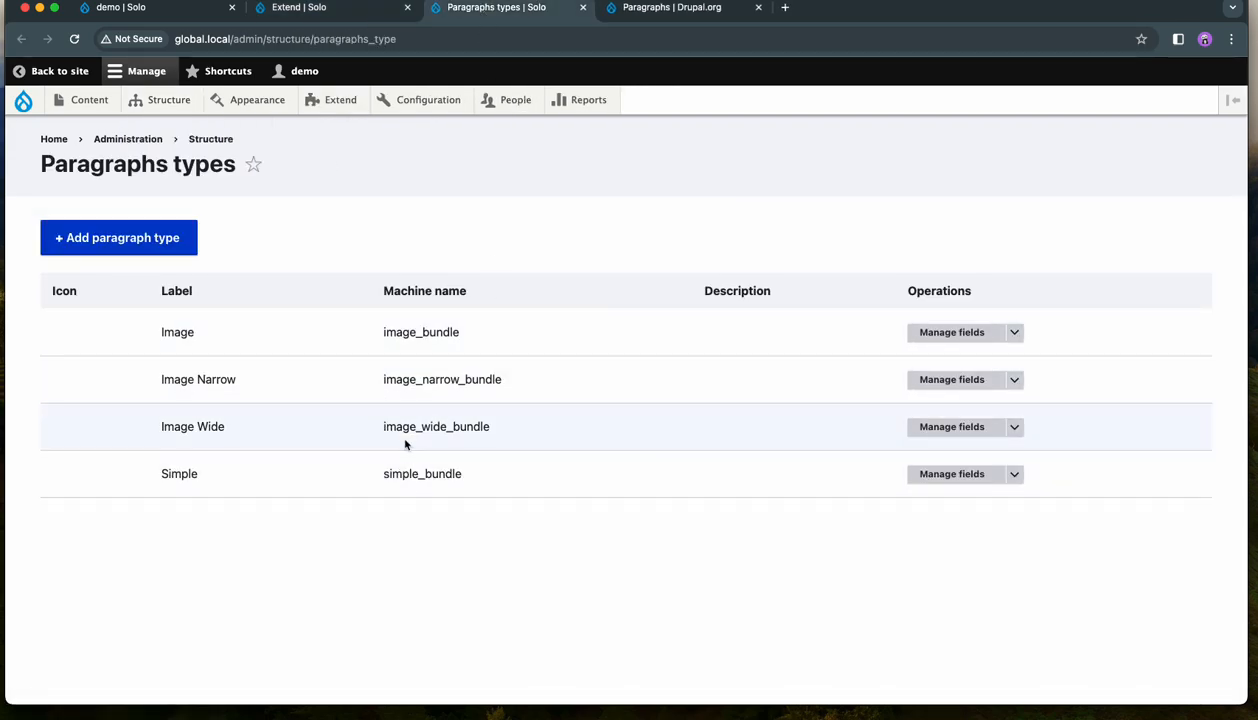
{"action": "left_click_drag", "start_coordinate": [472, 486], "coordinate": [383, 472]}
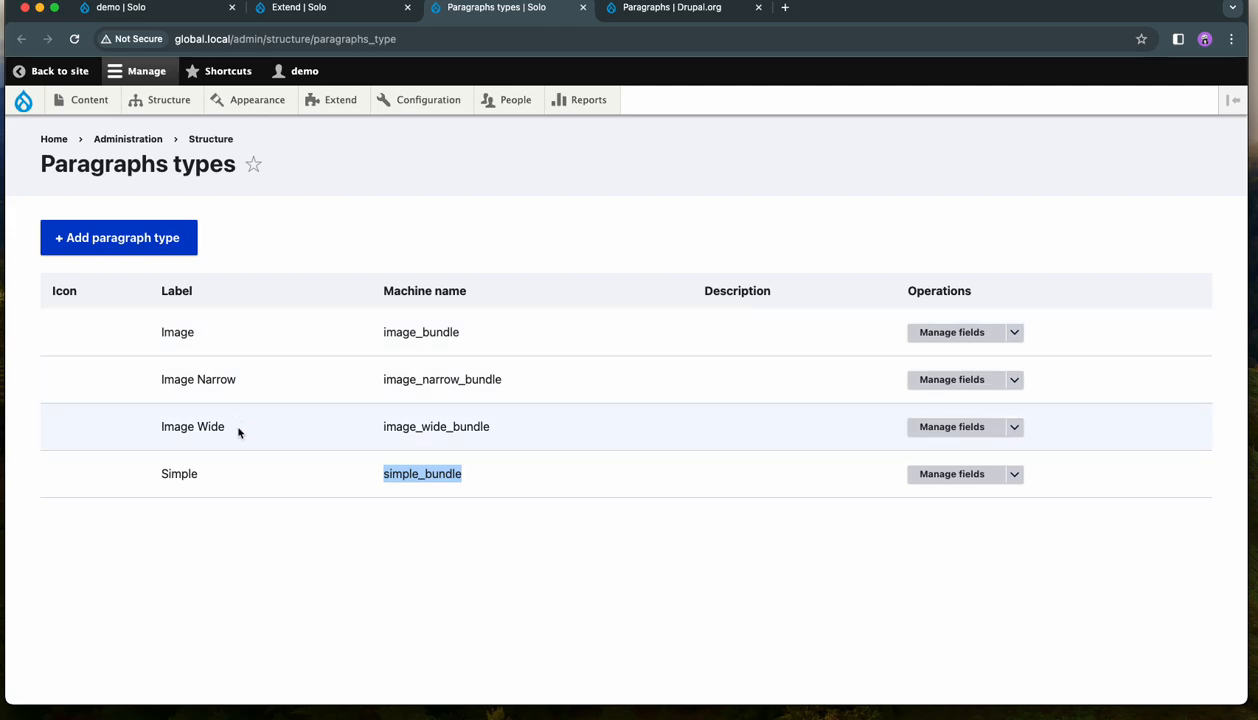
{"action": "left_click", "coordinate": [333, 253]}
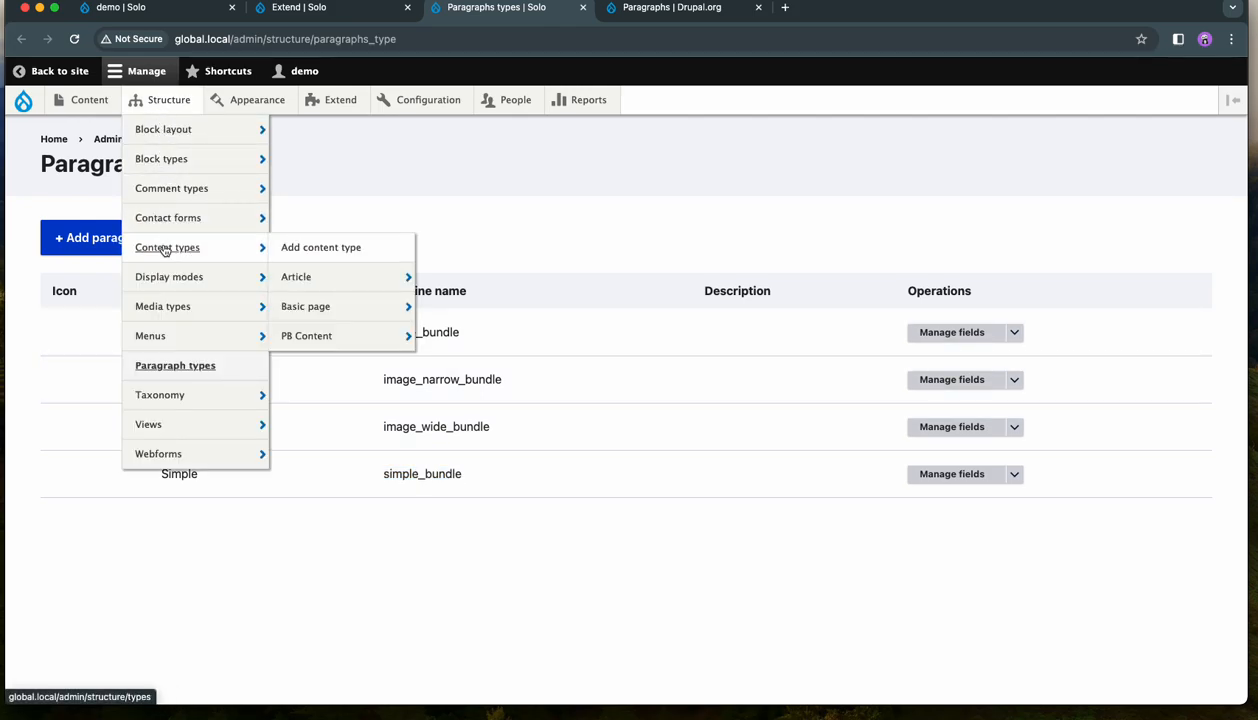
- Open the field management page of the PB Content content type
{"action": "left_click", "coordinate": [165, 249]}
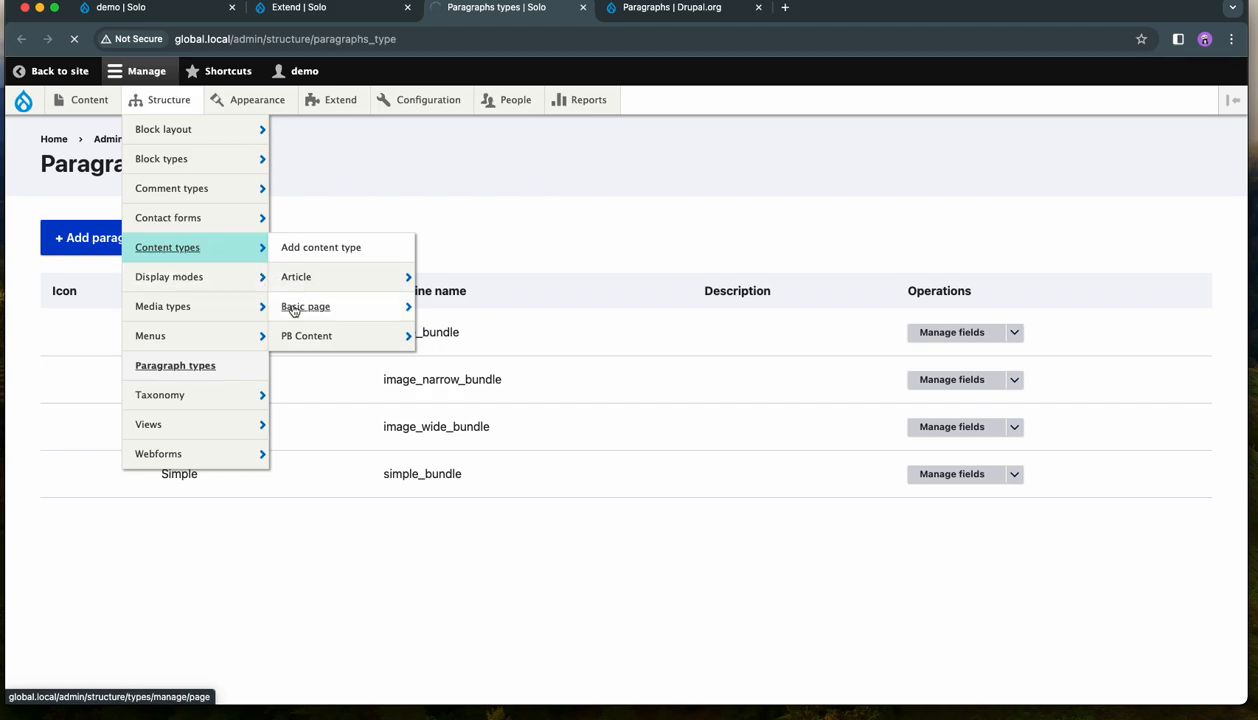
{"action": "mouse_move", "coordinate": [298, 340]}
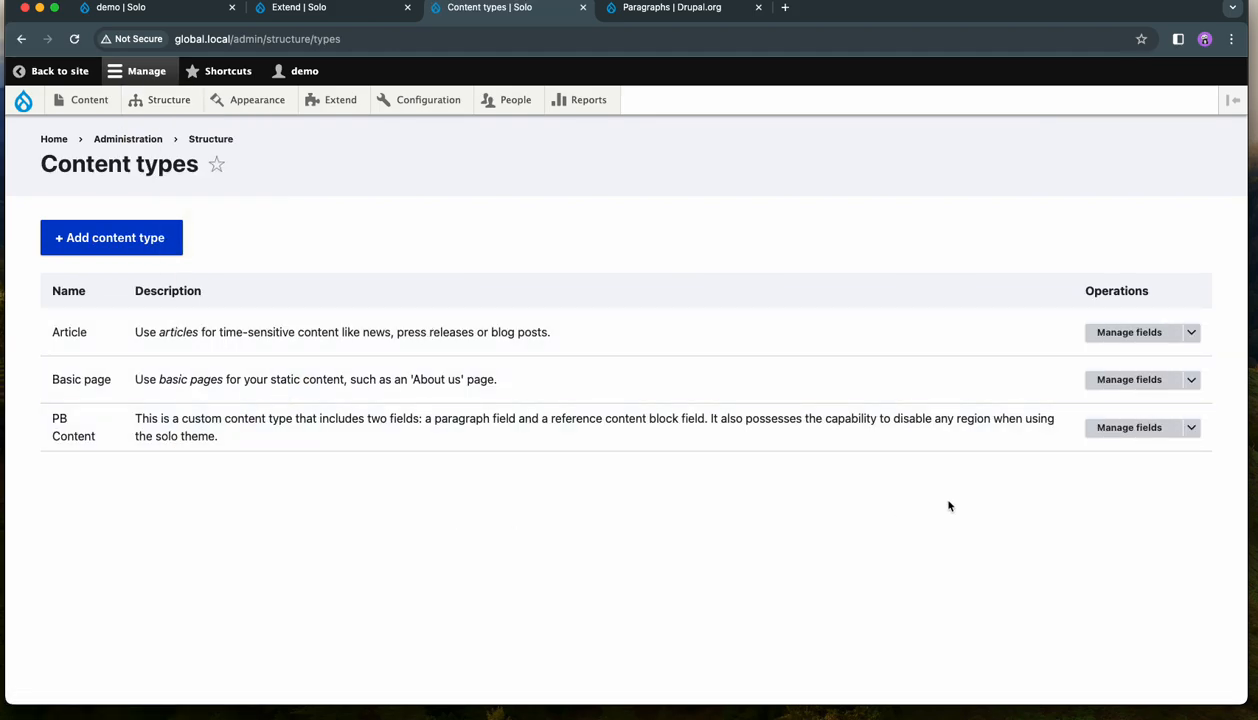
{"action": "left_click", "coordinate": [1118, 430]}
{"action": "scroll", "coordinate": [690, 482], "scroll_direction": "down", "scroll_amount": 1}
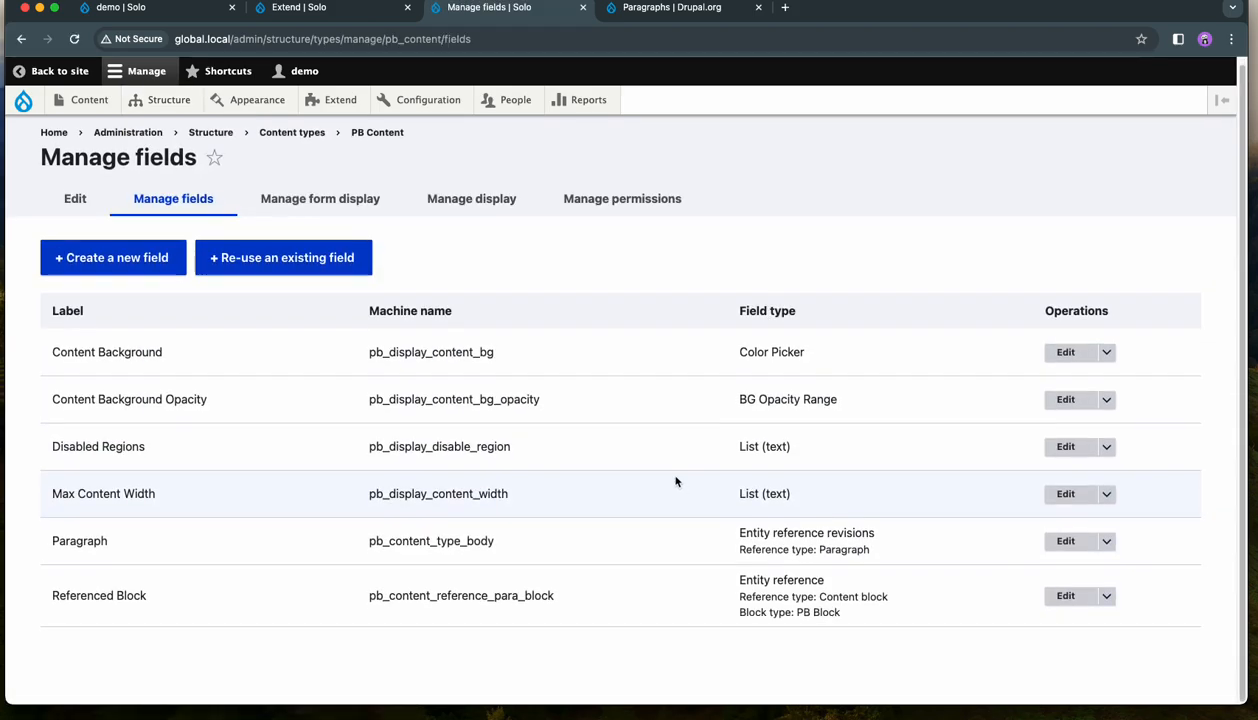
- Examine PB Content's Paragraph and Referenced Block fields, highlighting their machine names and briefly checking the Paragraphs project page
{"action": "left_click_drag", "start_coordinate": [574, 598], "coordinate": [363, 595]}
{"action": "left_click_drag", "start_coordinate": [500, 542], "coordinate": [367, 553]}
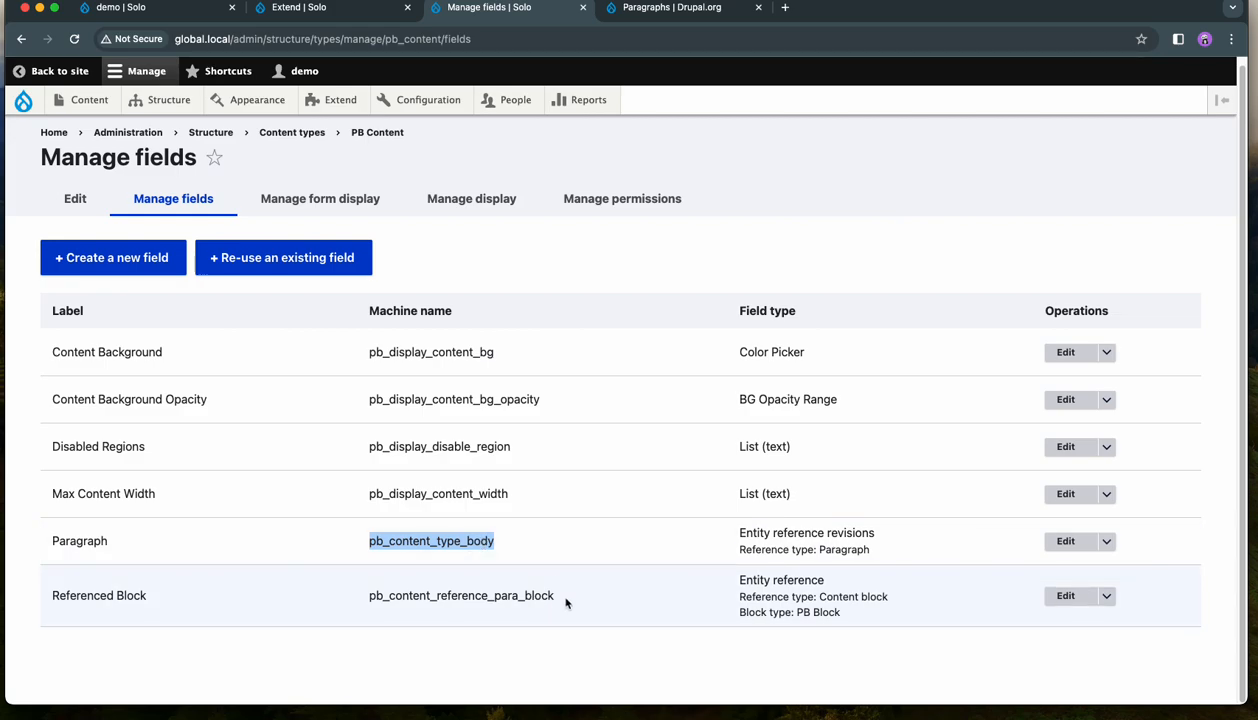
{"action": "left_click", "coordinate": [505, 549]}
{"action": "left_click_drag", "start_coordinate": [499, 545], "coordinate": [365, 545]}
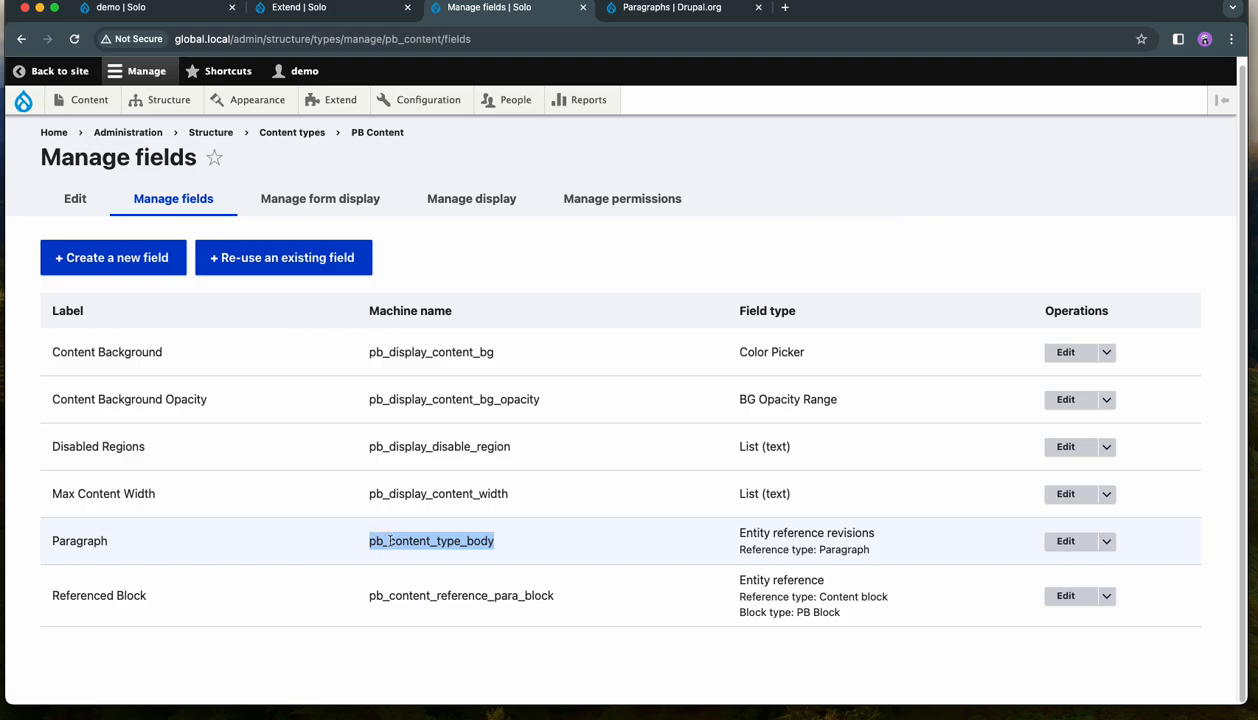
{"action": "left_click", "coordinate": [682, 10]}
{"action": "left_click", "coordinate": [525, 12]}
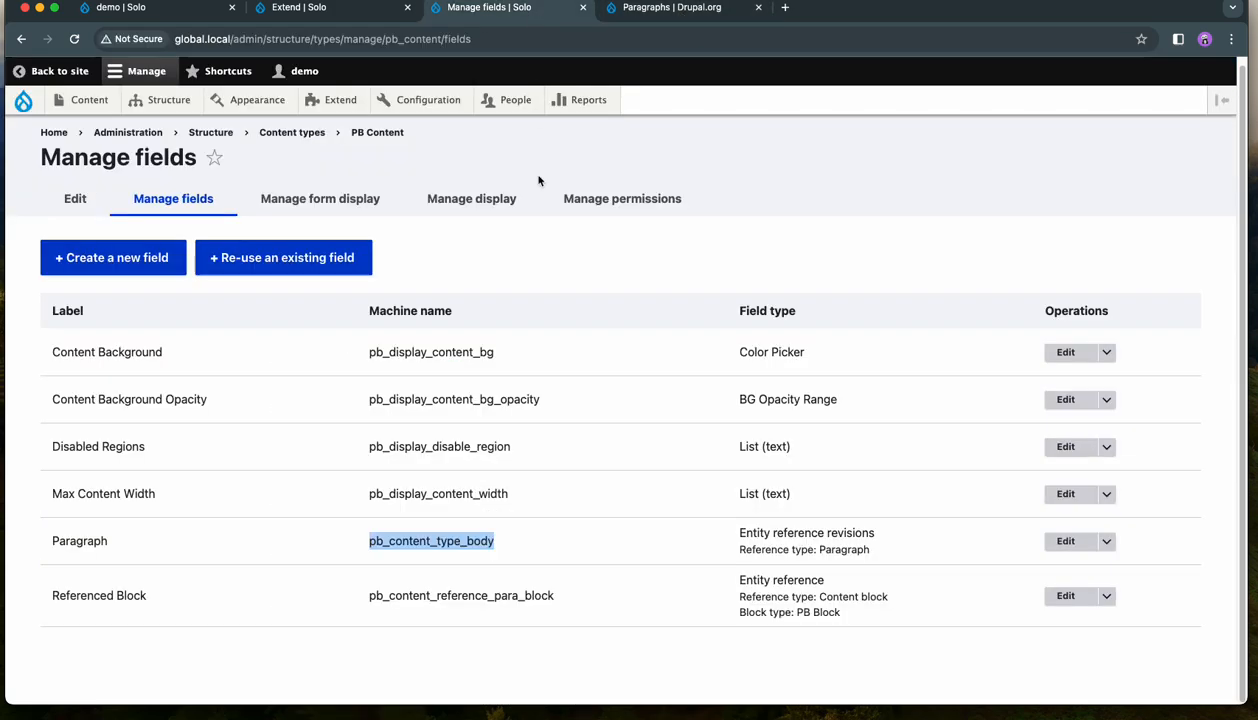
{"action": "left_click", "coordinate": [563, 604]}
{"action": "left_click_drag", "start_coordinate": [563, 604], "coordinate": [371, 596]}
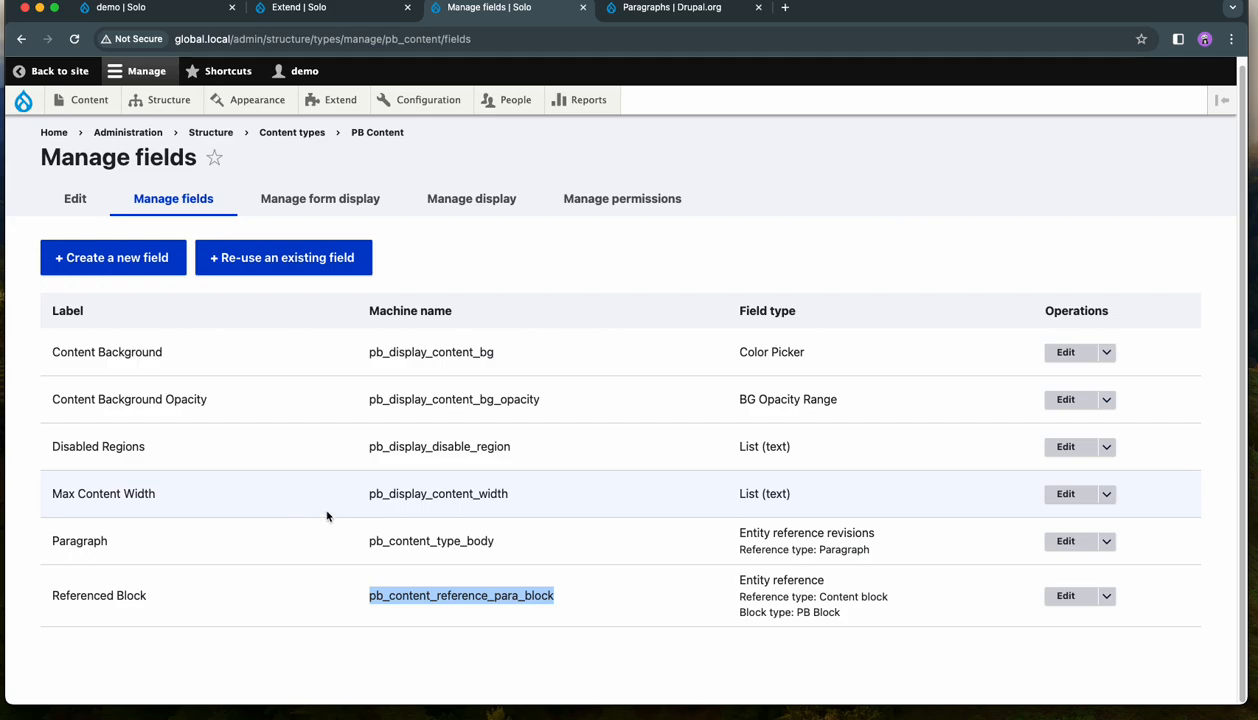
- Open the PB Block type's field management page in a new browser tab and examine its Paragraph field's type
{"action": "mouse_move", "coordinate": [165, 105]}
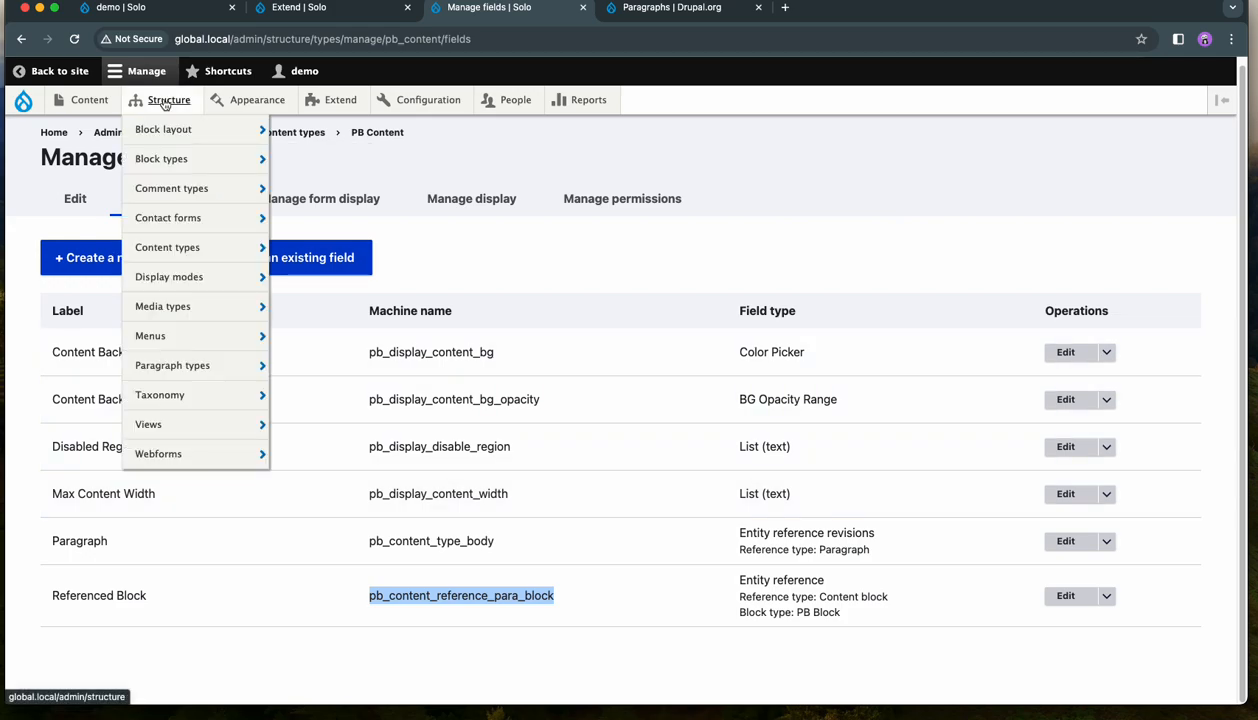
{"action": "right_click", "coordinate": [170, 163]}
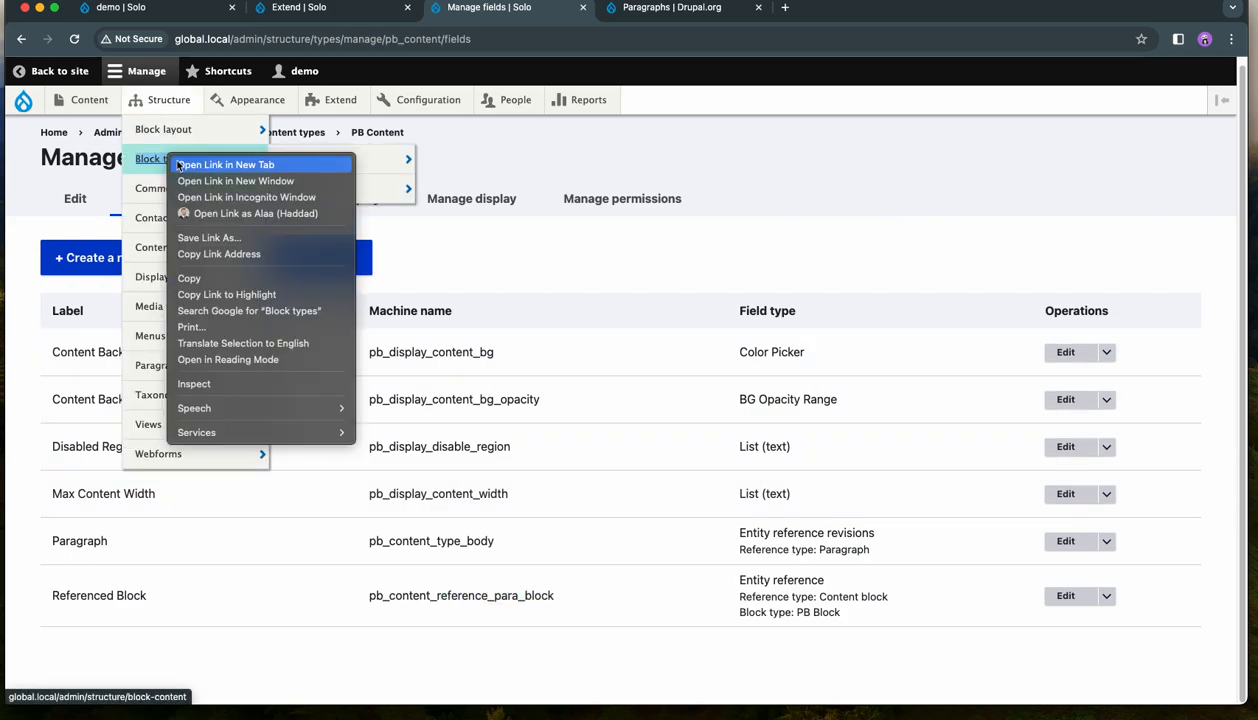
{"action": "left_click", "coordinate": [192, 165]}
{"action": "left_click", "coordinate": [645, 10]}
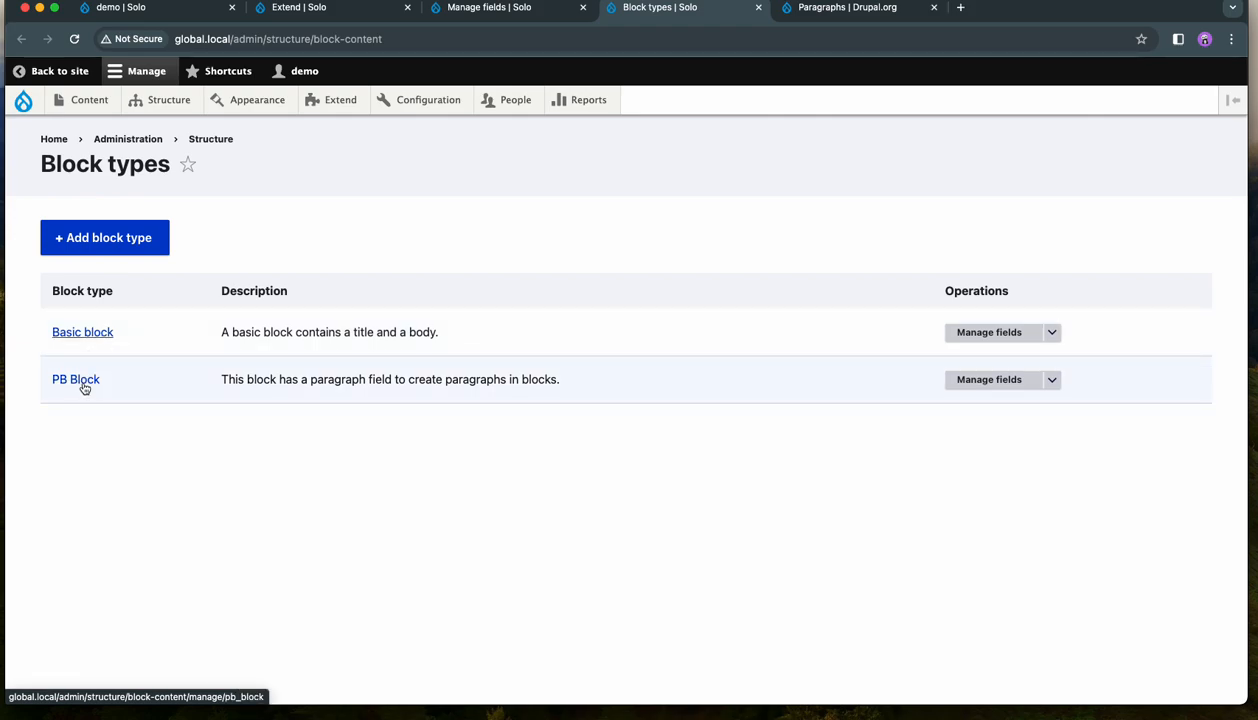
{"action": "left_click", "coordinate": [987, 379]}
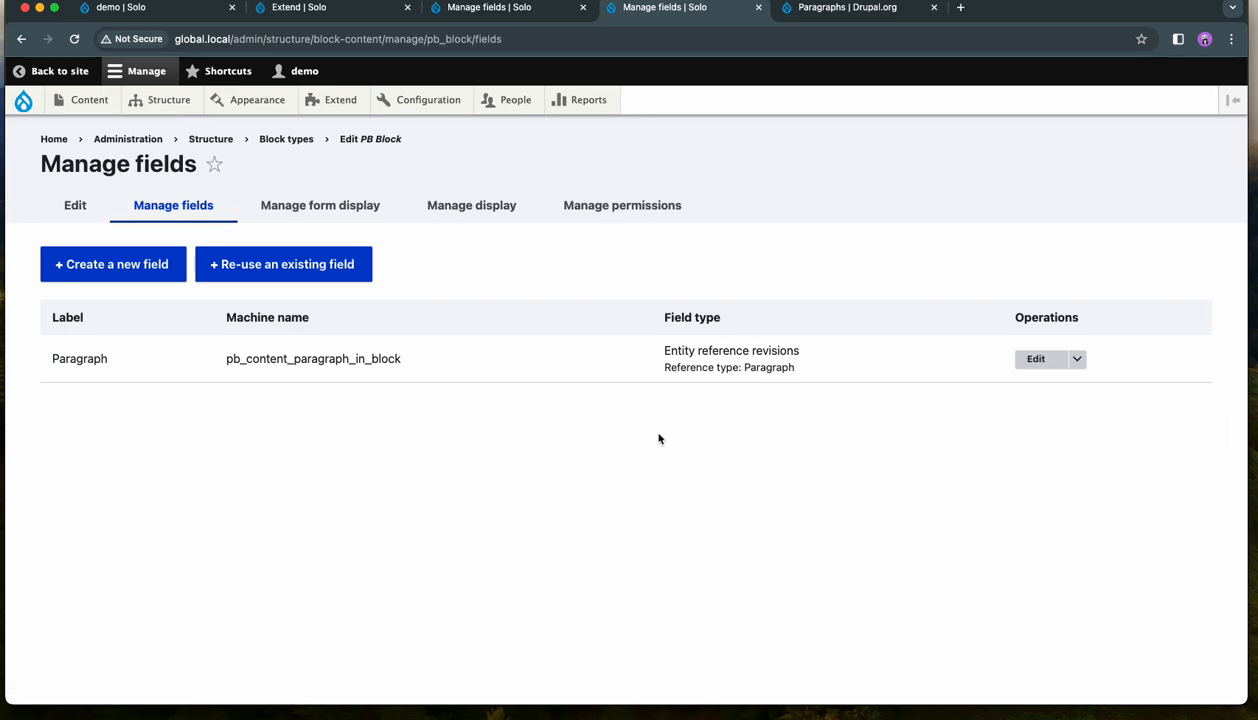
{"action": "left_click_drag", "start_coordinate": [811, 372], "coordinate": [674, 351]}
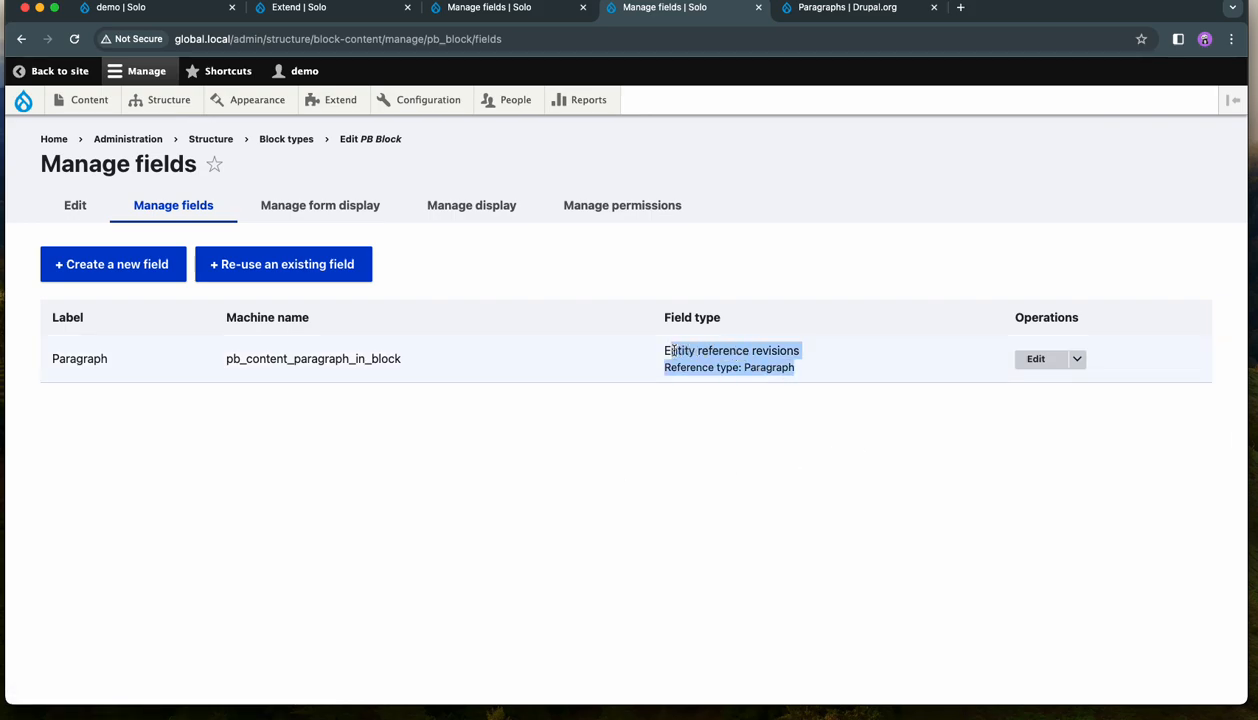
{"action": "left_click", "coordinate": [636, 362]}
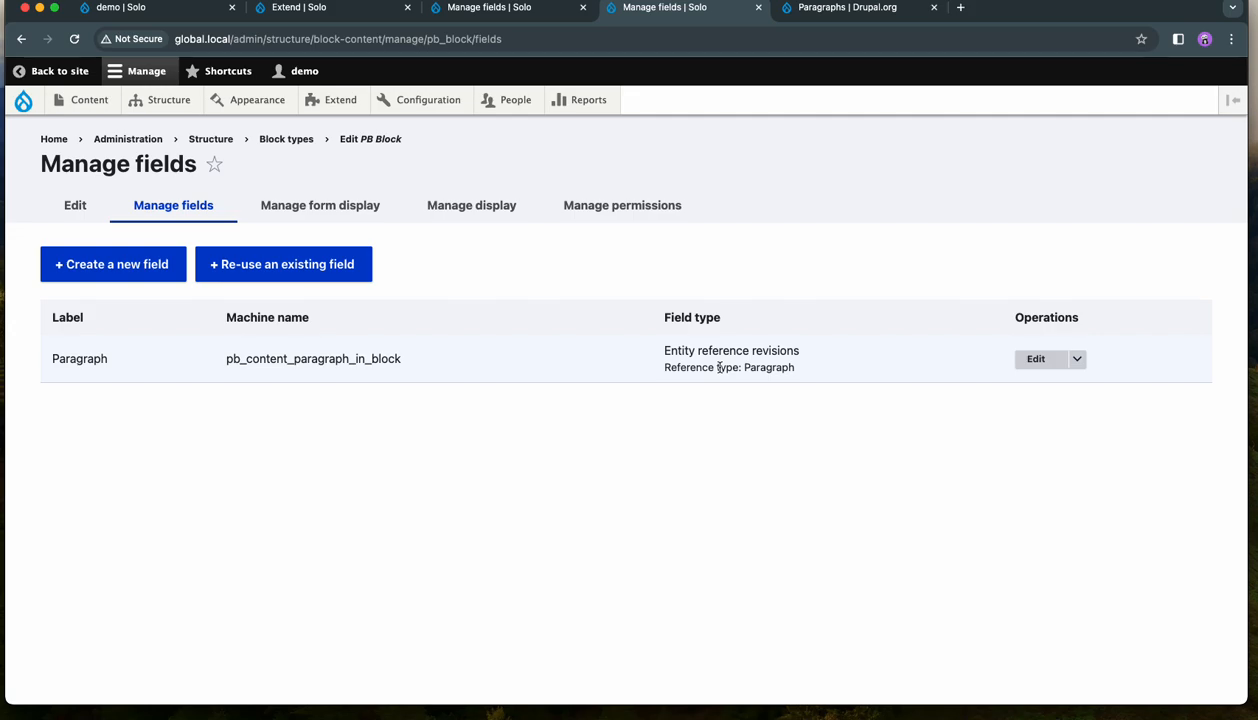
- Compare the machine names of PB Content's Paragraph and Referenced Block fields with that of PB Block's Paragraph field
{"action": "left_click", "coordinate": [502, 14]}
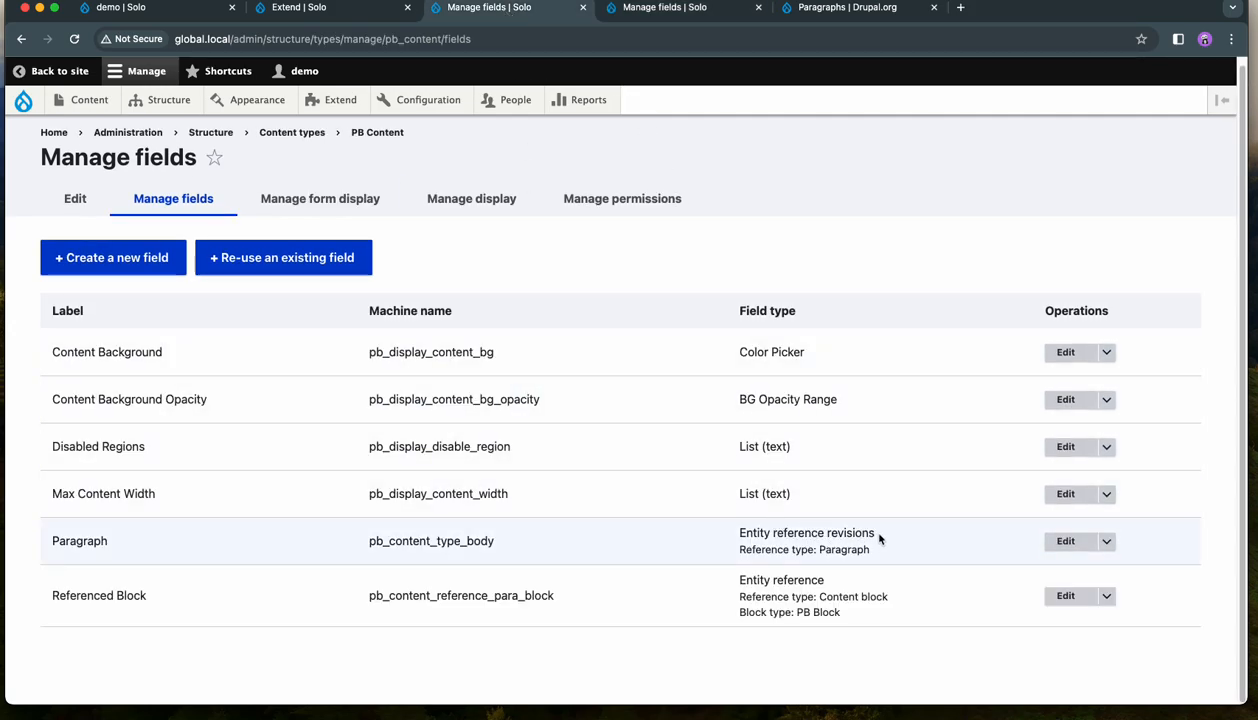
{"action": "left_click_drag", "start_coordinate": [495, 541], "coordinate": [376, 541]}
{"action": "left_click", "coordinate": [672, 8]}
{"action": "left_click_drag", "start_coordinate": [408, 358], "coordinate": [208, 357]}
{"action": "left_click", "coordinate": [459, 384]}
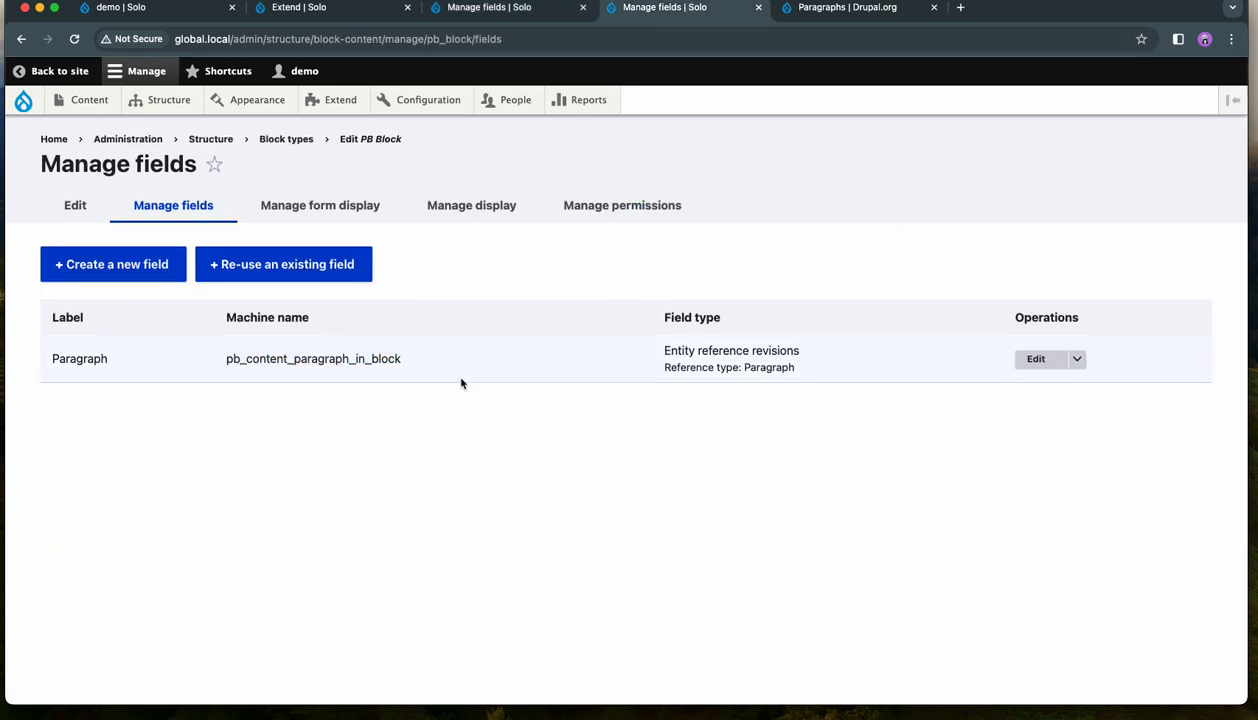
{"action": "left_click", "coordinate": [540, 8]}
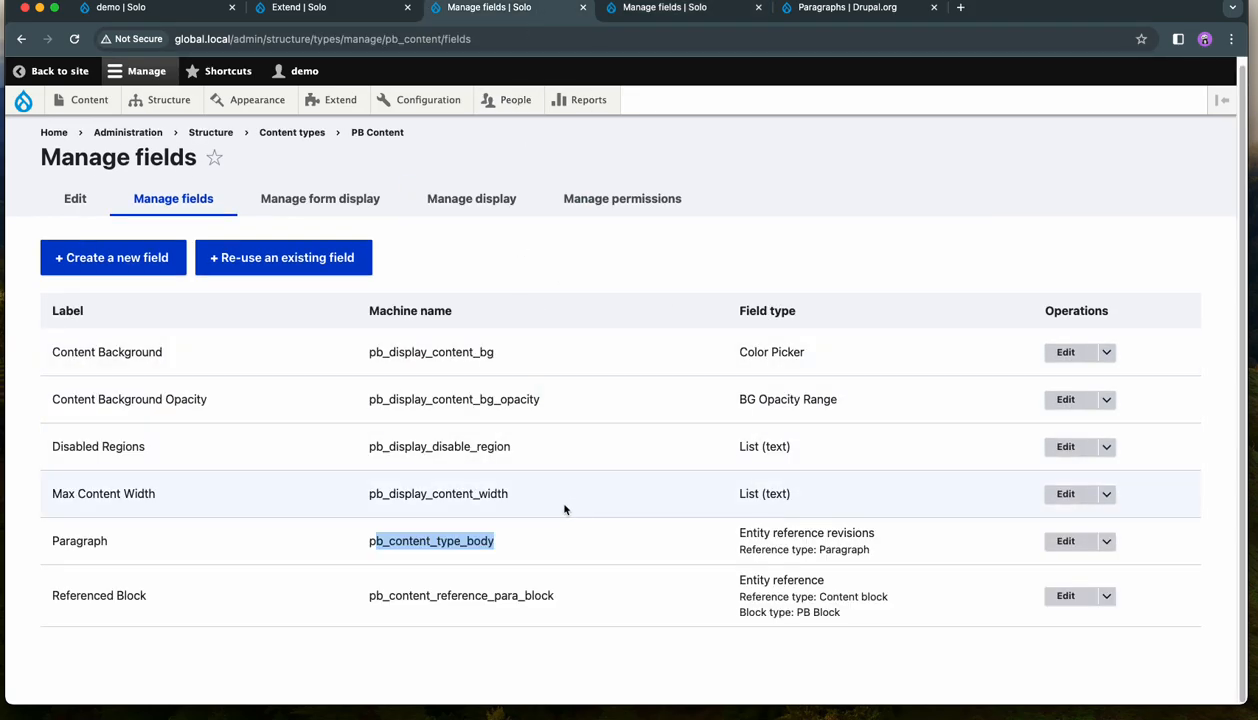
{"action": "left_click_drag", "start_coordinate": [553, 596], "coordinate": [375, 595]}
{"action": "left_click_drag", "start_coordinate": [524, 541], "coordinate": [403, 541]}
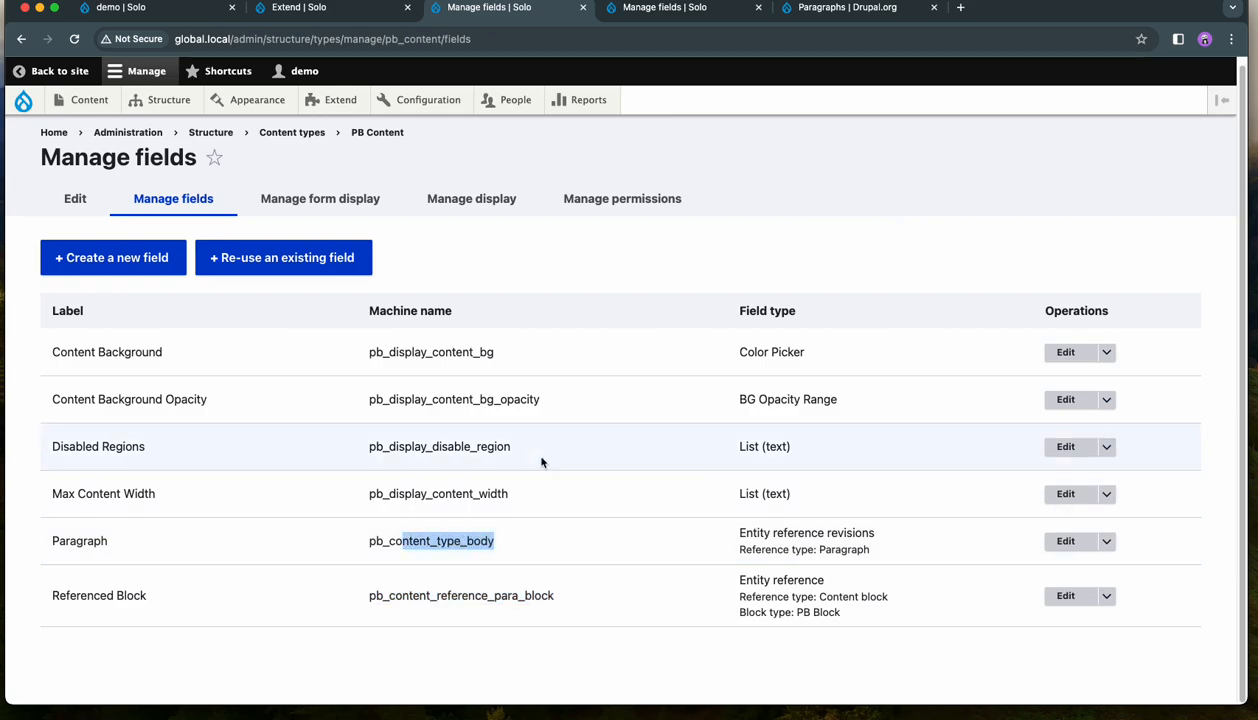
{"action": "left_click", "coordinate": [563, 313]}
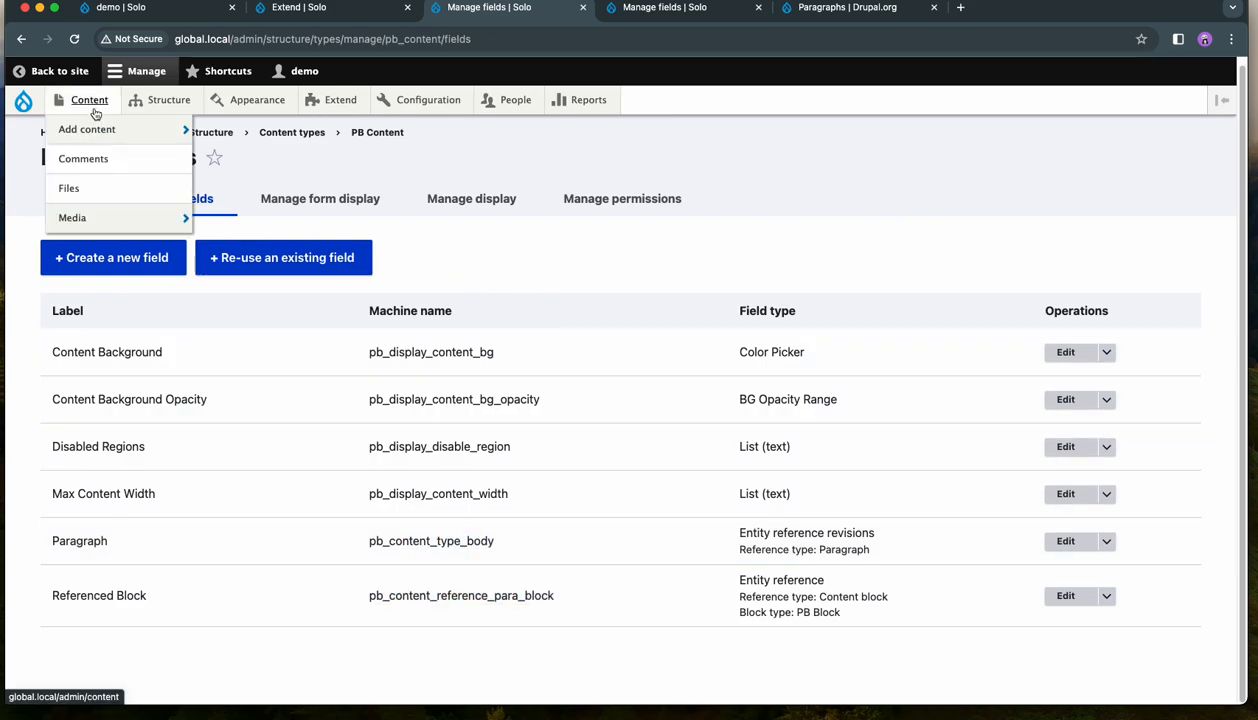
- Create a content type named demo and continue to its field management page
{"action": "mouse_move", "coordinate": [160, 100]}
{"action": "mouse_move", "coordinate": [185, 250]}
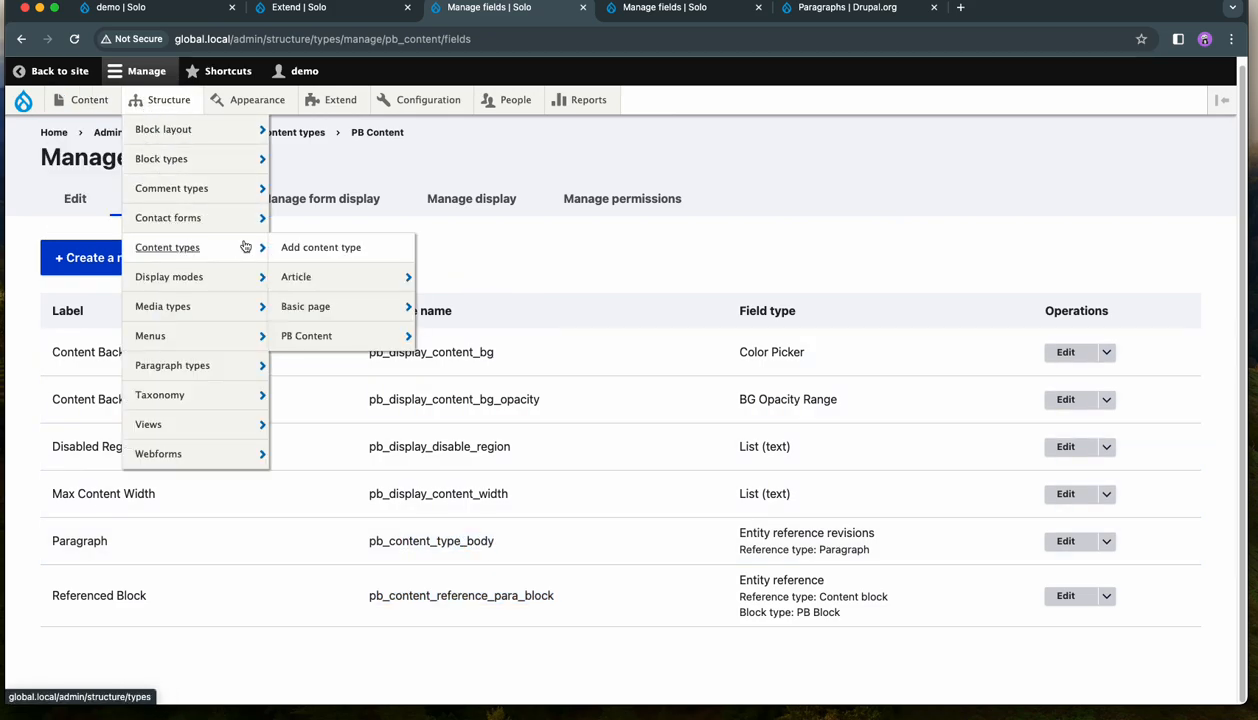
{"action": "left_click", "coordinate": [300, 249]}
{"action": "left_click", "coordinate": [124, 258]}
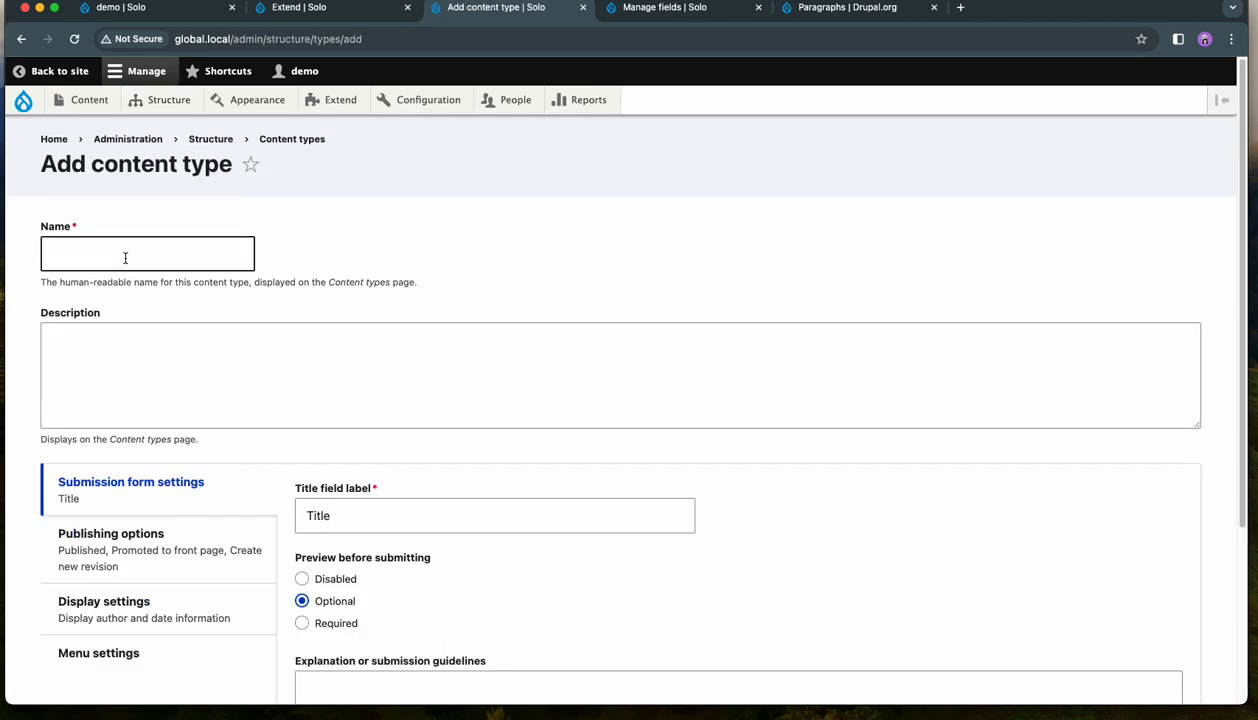
{"action": "left_click", "coordinate": [132, 290]}
{"action": "scroll", "coordinate": [193, 370], "scroll_direction": "down", "scroll_amount": 5}
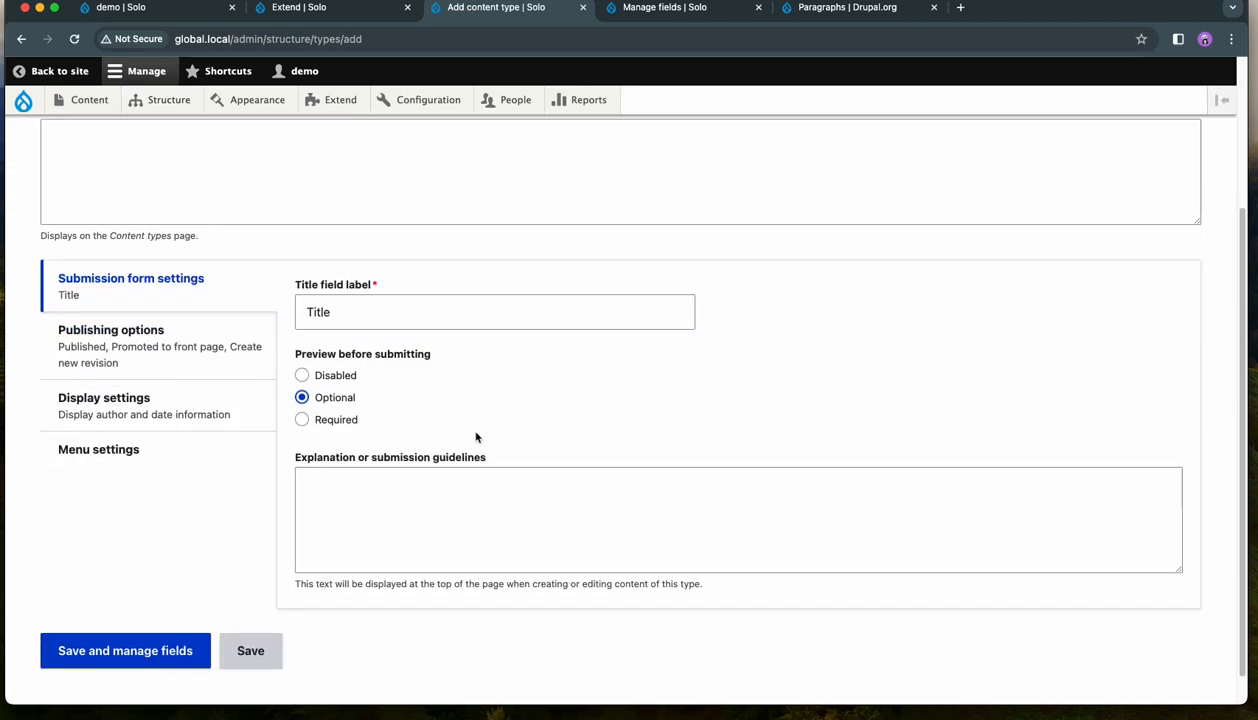
{"action": "left_click", "coordinate": [86, 624]}
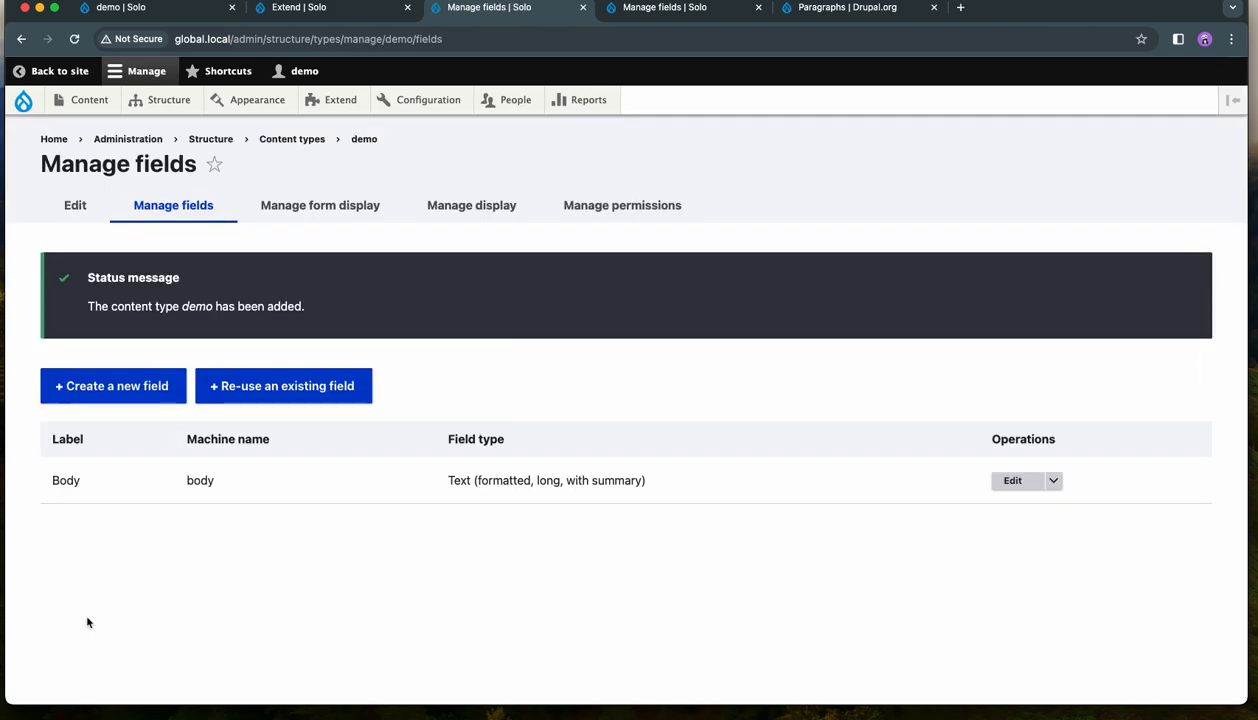
- Add a Paragraphs field labelled demo to the demo content type and continue to its settings
{"action": "left_click", "coordinate": [105, 389]}
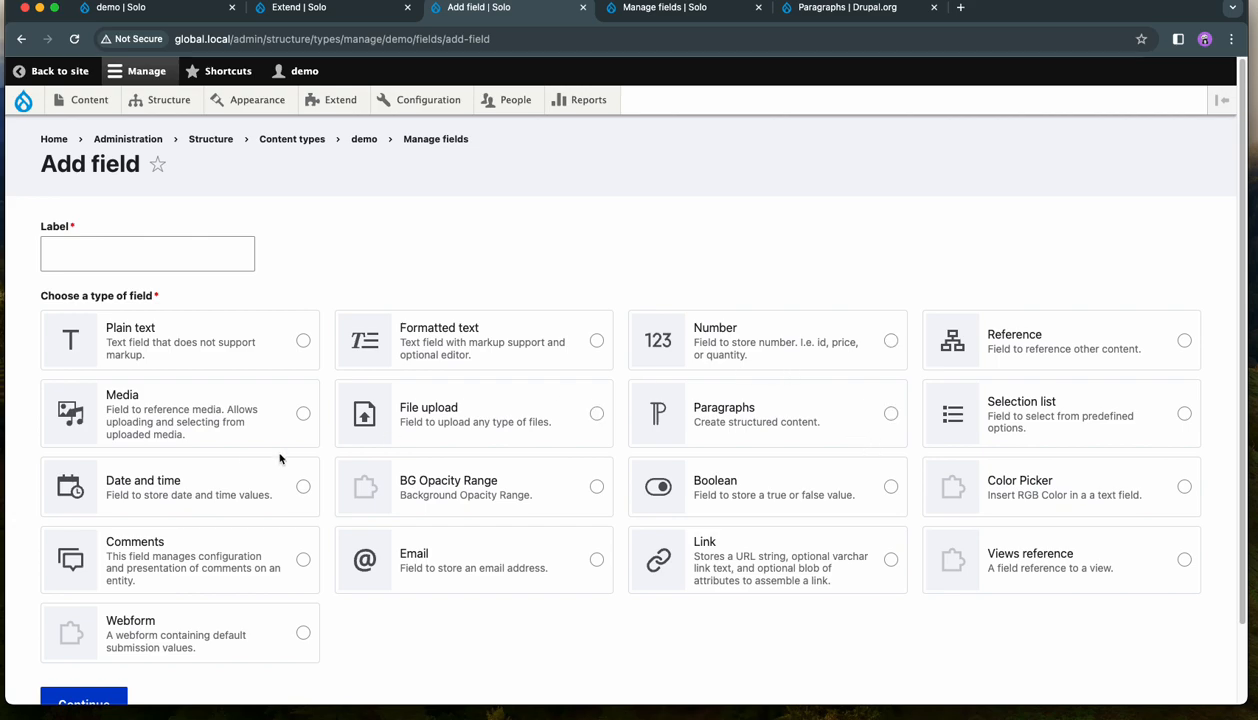
{"action": "left_click", "coordinate": [806, 417]}
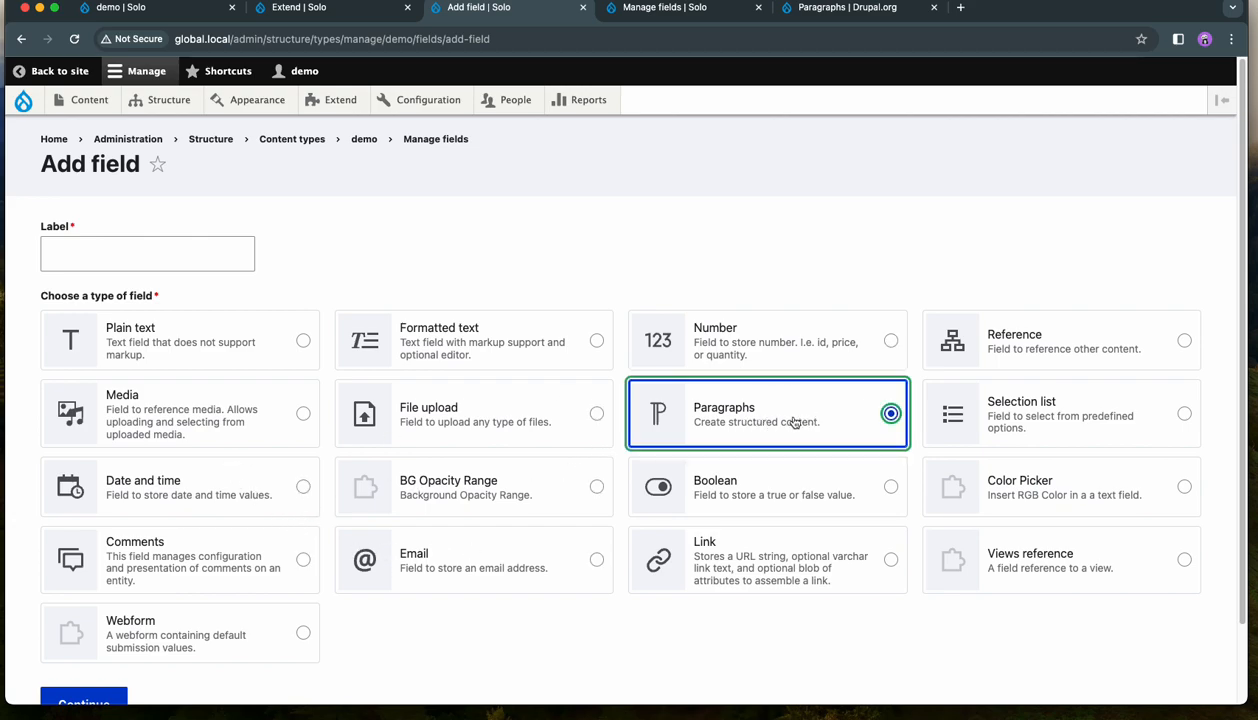
{"action": "left_click", "coordinate": [126, 255]}
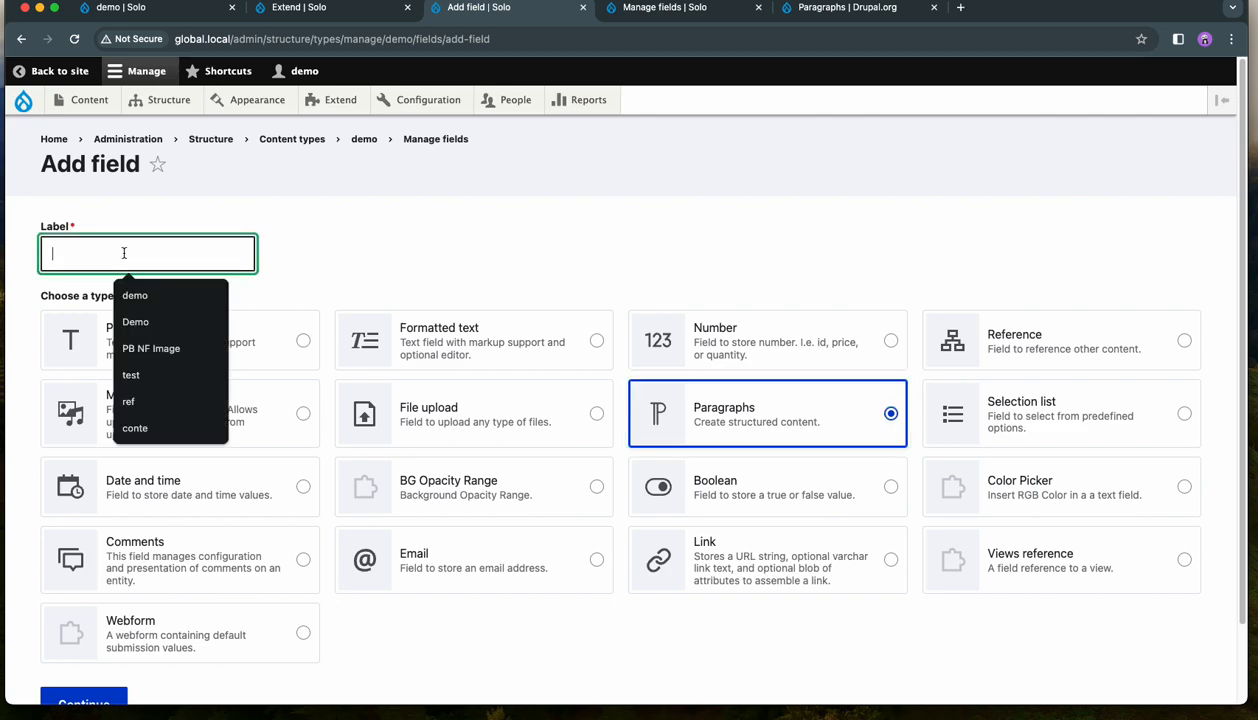
{"action": "left_click", "coordinate": [135, 295]}
{"action": "left_click", "coordinate": [511, 258]}
{"action": "scroll", "coordinate": [550, 285], "scroll_direction": "down", "scroll_amount": 2}
{"action": "left_click", "coordinate": [84, 620]}
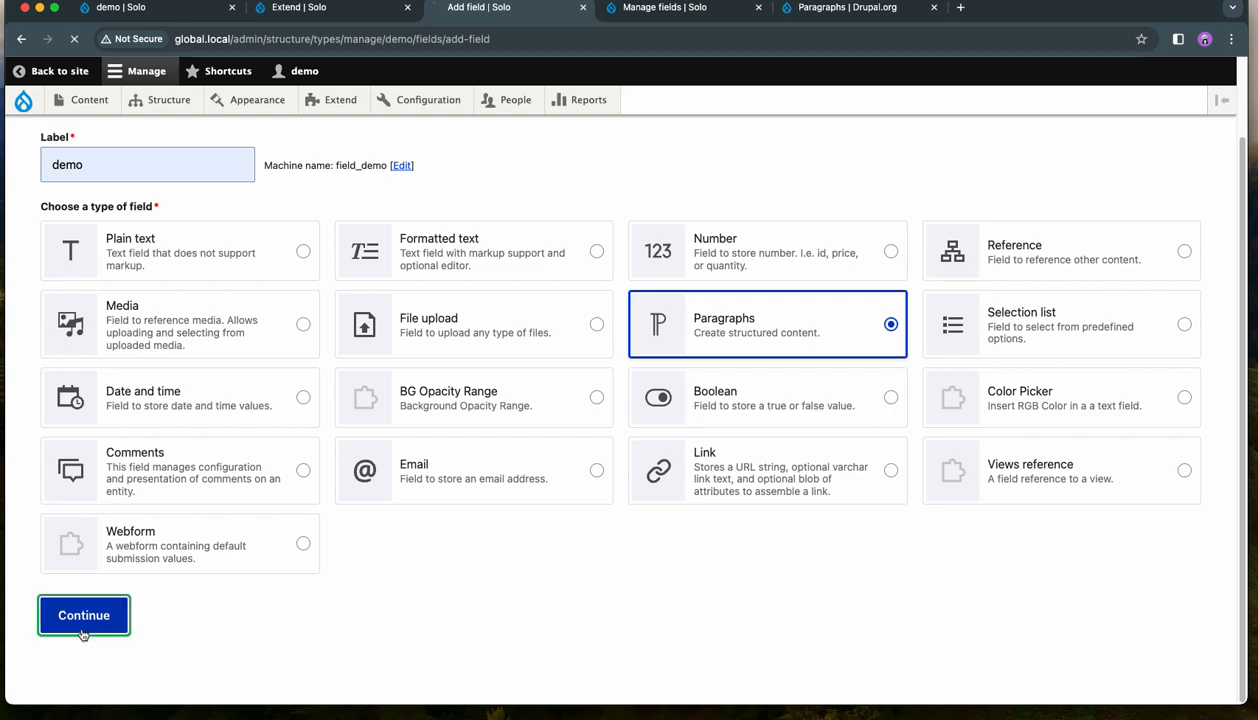
- Review the demo field's allowed paragraph types and save its settings with none of them selected
{"action": "scroll", "coordinate": [430, 450], "scroll_direction": "down", "scroll_amount": 10}
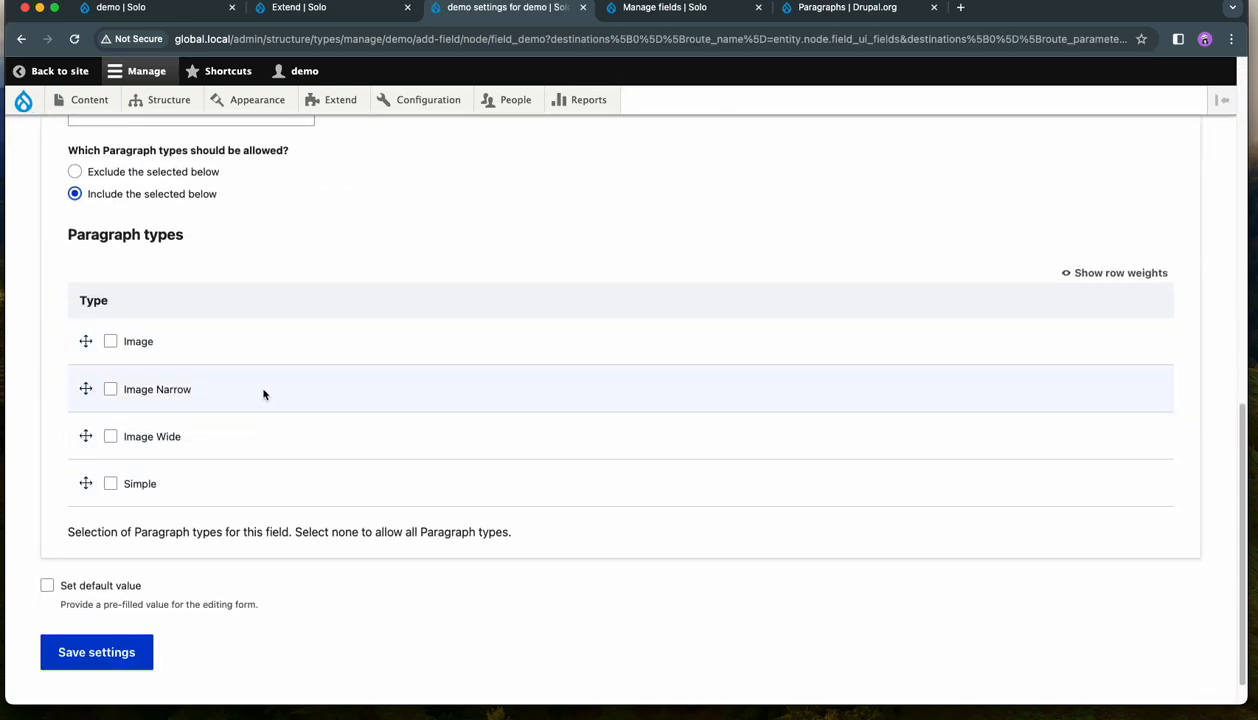
{"action": "scroll", "coordinate": [476, 337], "scroll_direction": "up", "scroll_amount": 2}
{"action": "scroll", "coordinate": [478, 340], "scroll_direction": "down", "scroll_amount": 3}
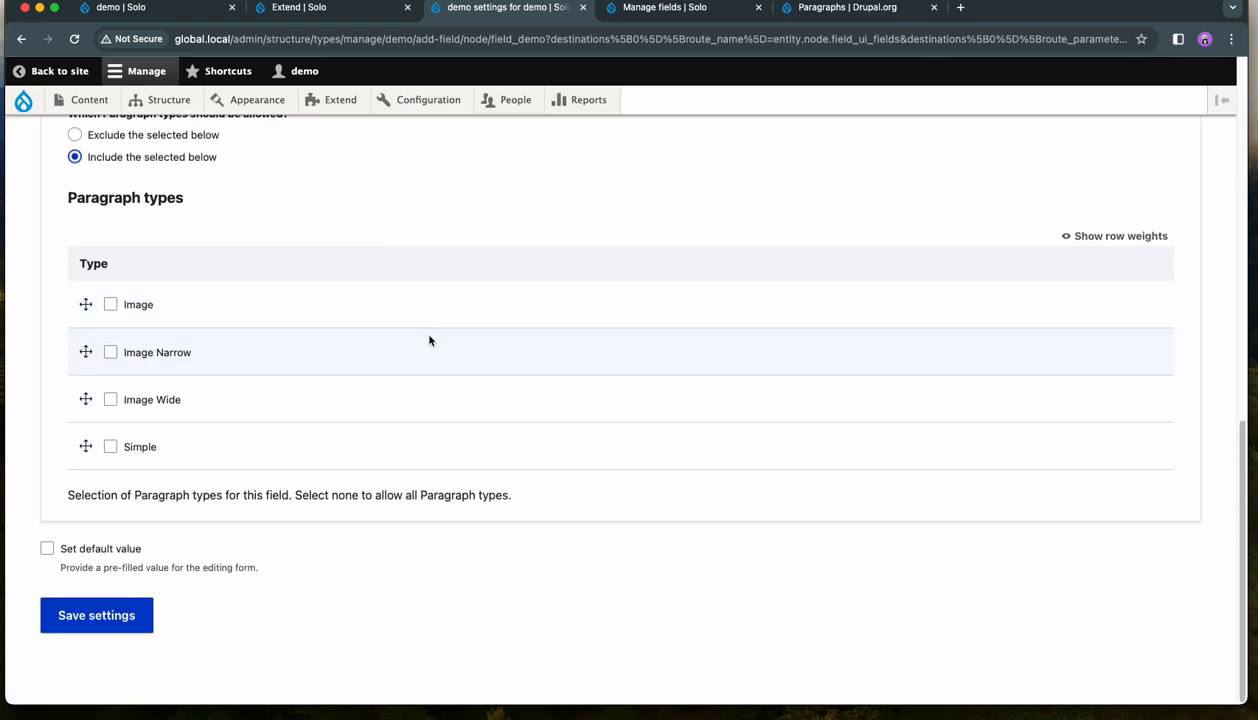
{"action": "left_click", "coordinate": [96, 624]}
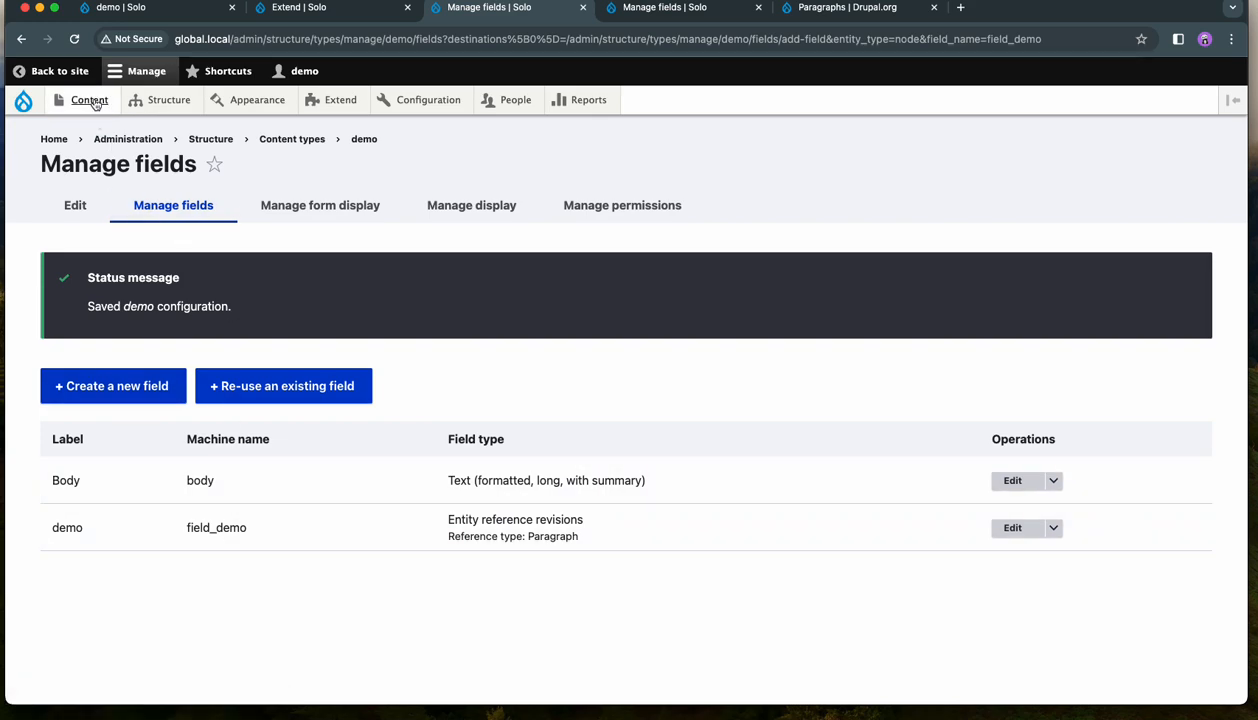
- Add a Reference field labelled ref to the demo content type with the Content option and continue to its settings
{"action": "mouse_move", "coordinate": [93, 102]}
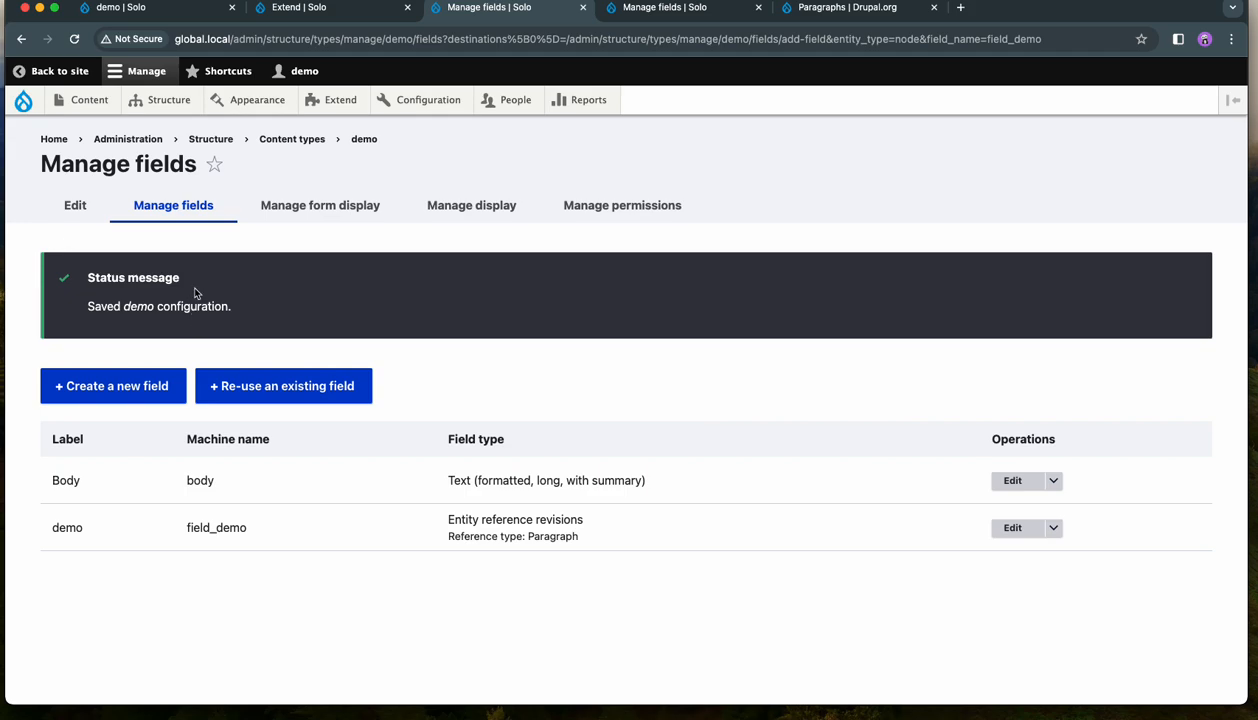
{"action": "mouse_move", "coordinate": [171, 114]}
{"action": "left_click", "coordinate": [107, 388]}
{"action": "left_click", "coordinate": [104, 247]}
{"action": "left_click", "coordinate": [104, 247]}
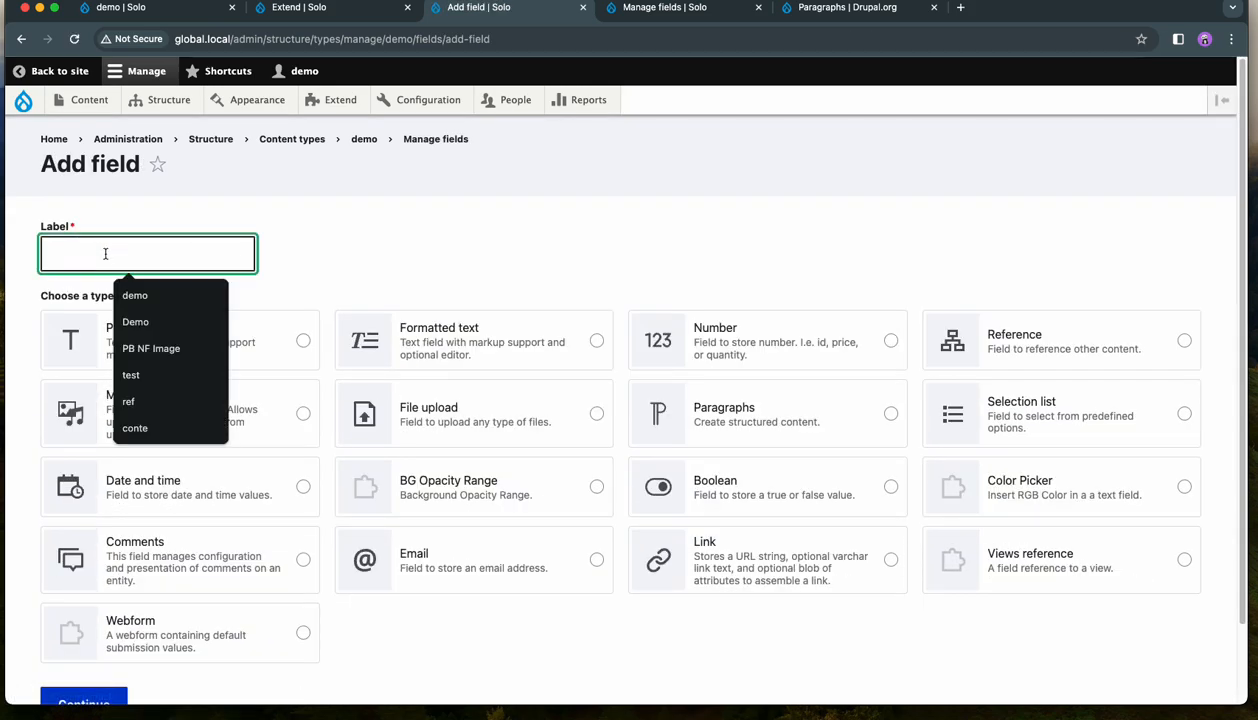
{"action": "type", "text": "ref"}
{"action": "left_click", "coordinate": [586, 217]}
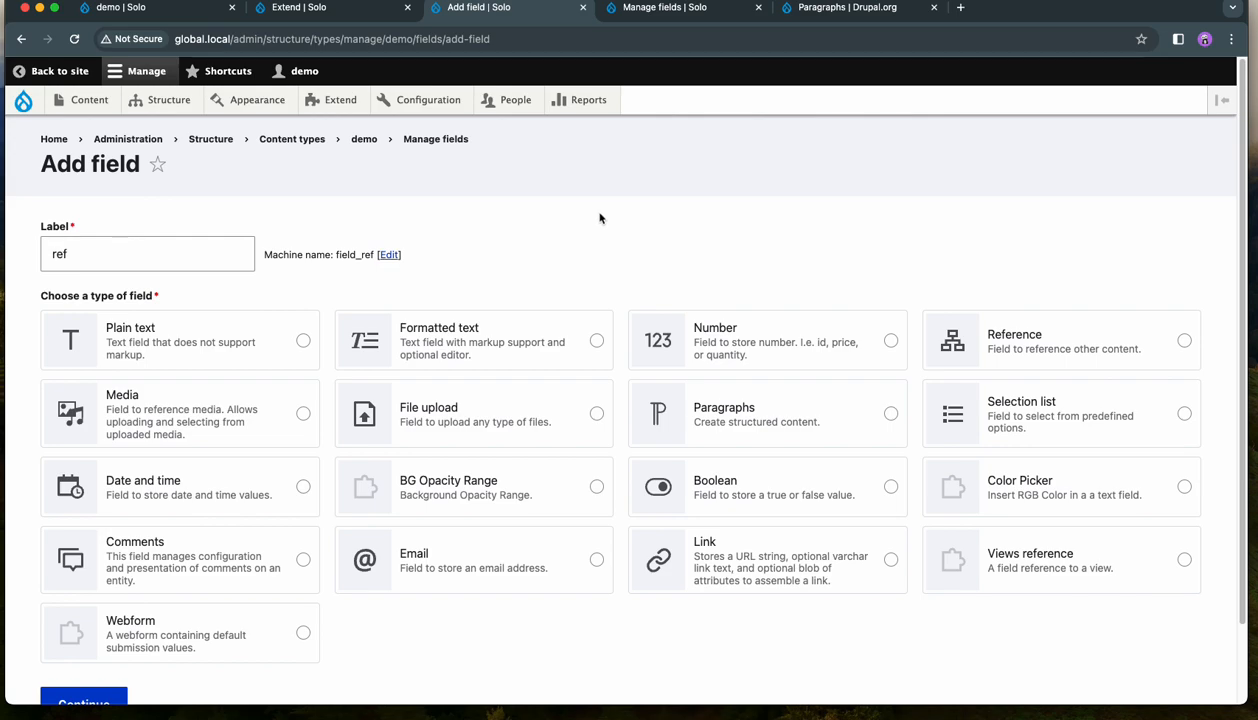
{"action": "left_click", "coordinate": [1162, 334]}
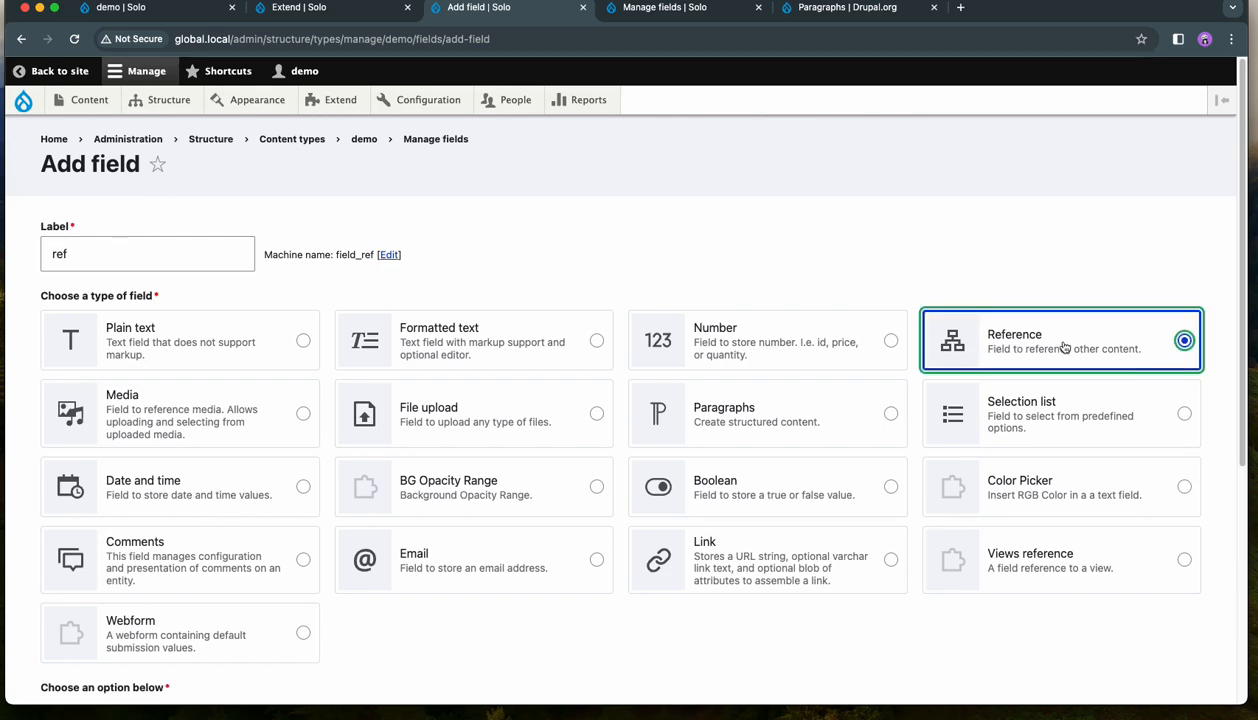
{"action": "scroll", "coordinate": [1062, 348], "scroll_direction": "down", "scroll_amount": 5}
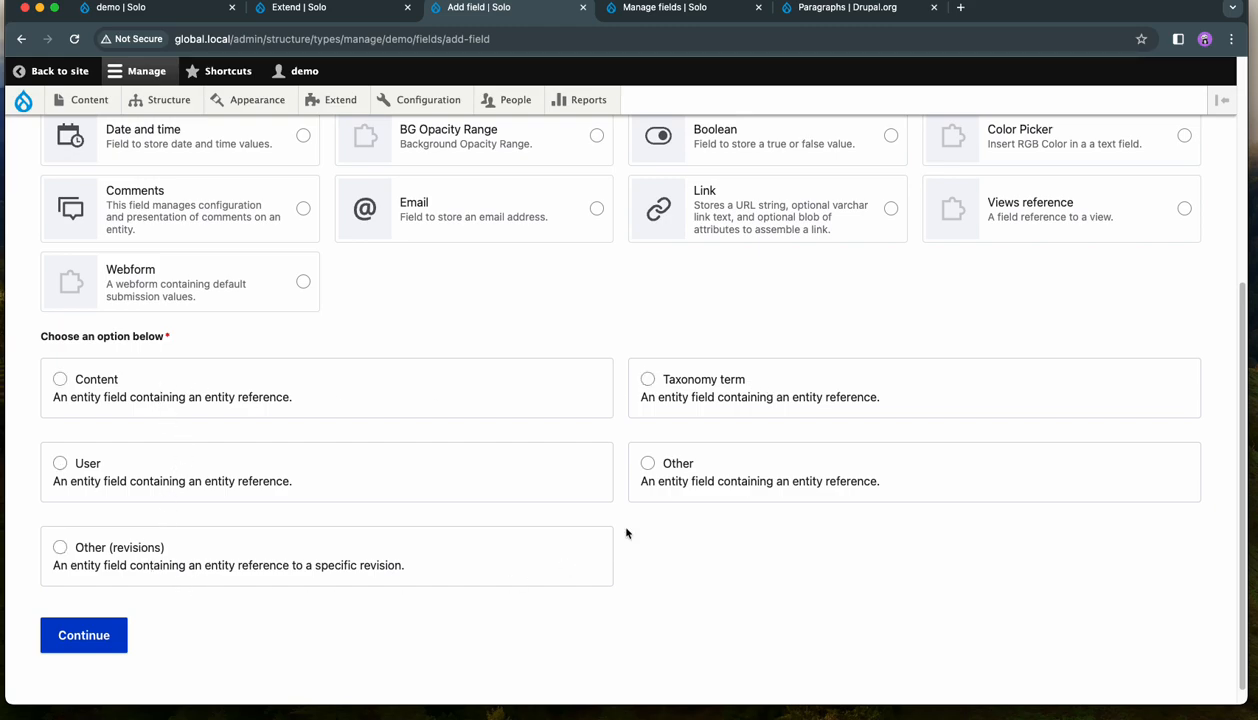
{"action": "left_click", "coordinate": [93, 381]}
{"action": "scroll", "coordinate": [344, 577], "scroll_direction": "down", "scroll_amount": 1}
{"action": "left_click", "coordinate": [104, 619]}
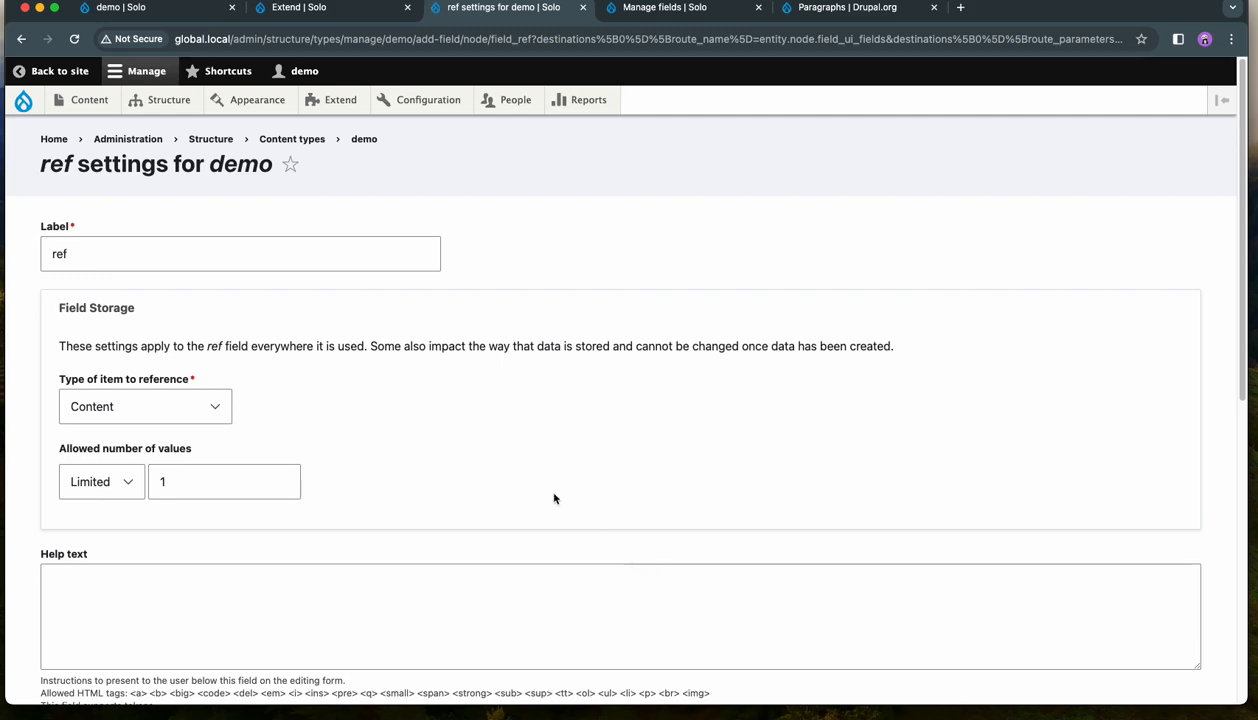
- Review the ref field's reference settings and set its type of item to reference to Content block
{"action": "scroll", "coordinate": [346, 467], "scroll_direction": "down", "scroll_amount": 5}
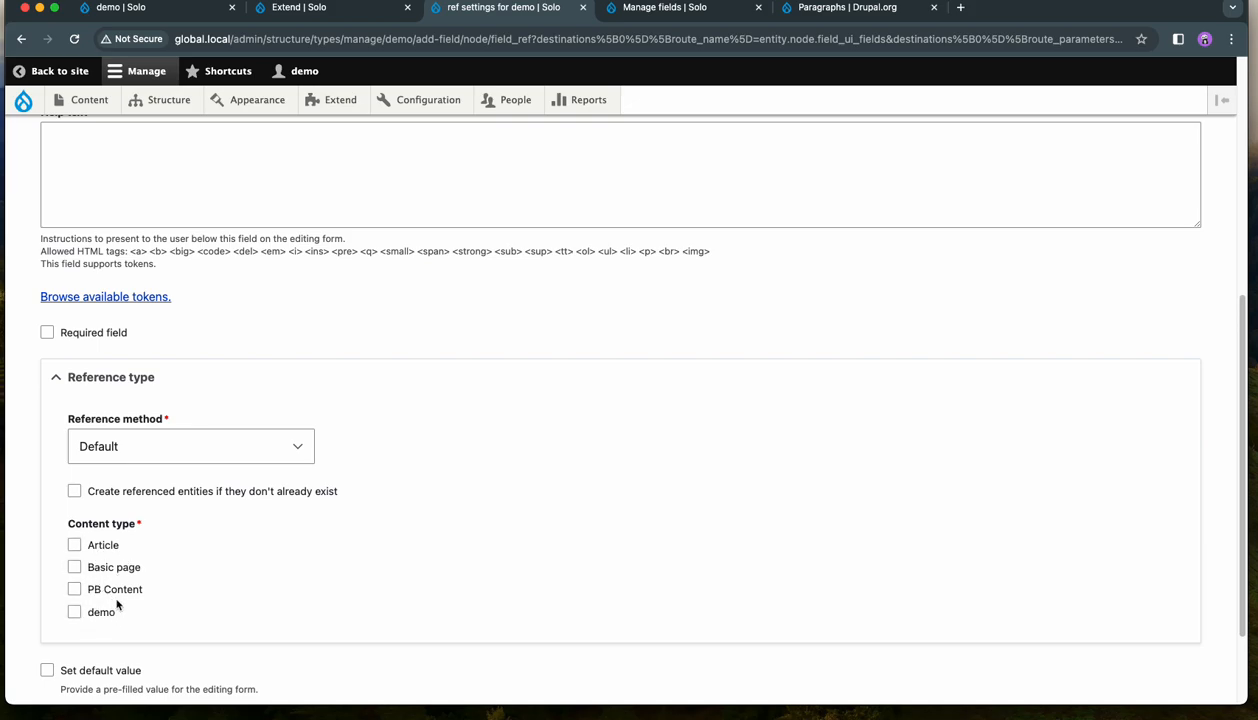
{"action": "scroll", "coordinate": [117, 604], "scroll_direction": "up", "scroll_amount": 4}
{"action": "left_click", "coordinate": [208, 294]}
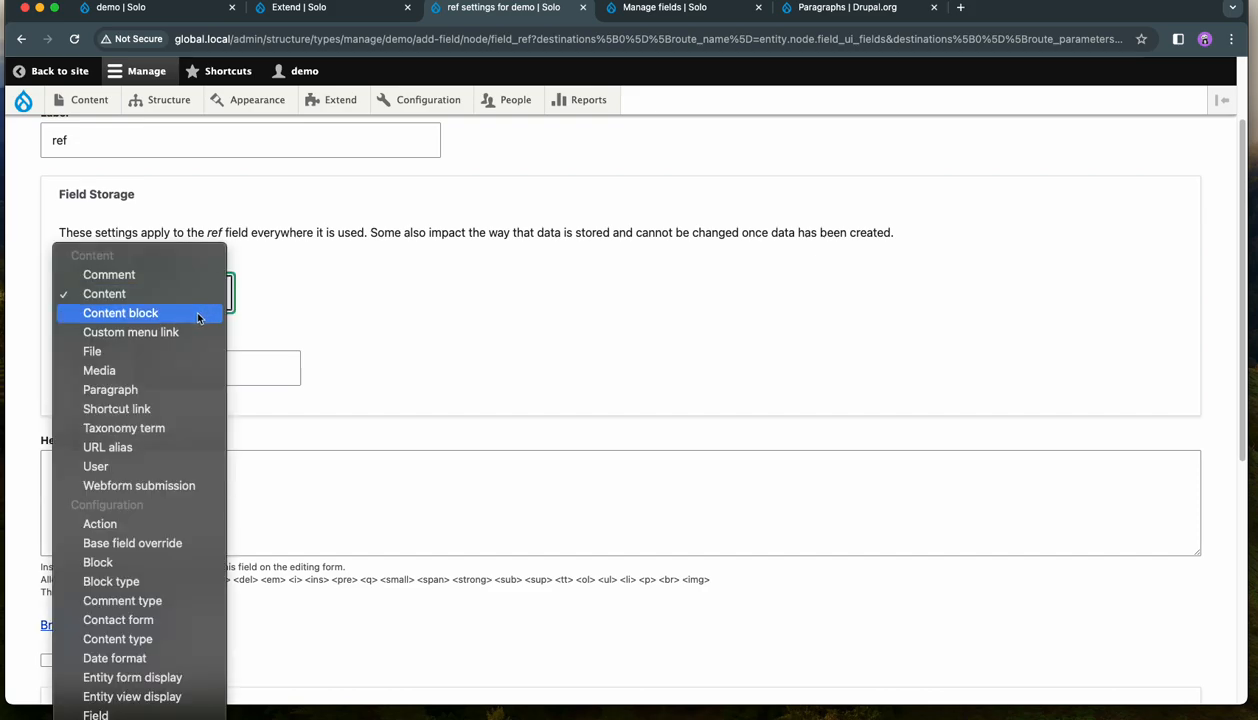
{"action": "left_click", "coordinate": [197, 314]}
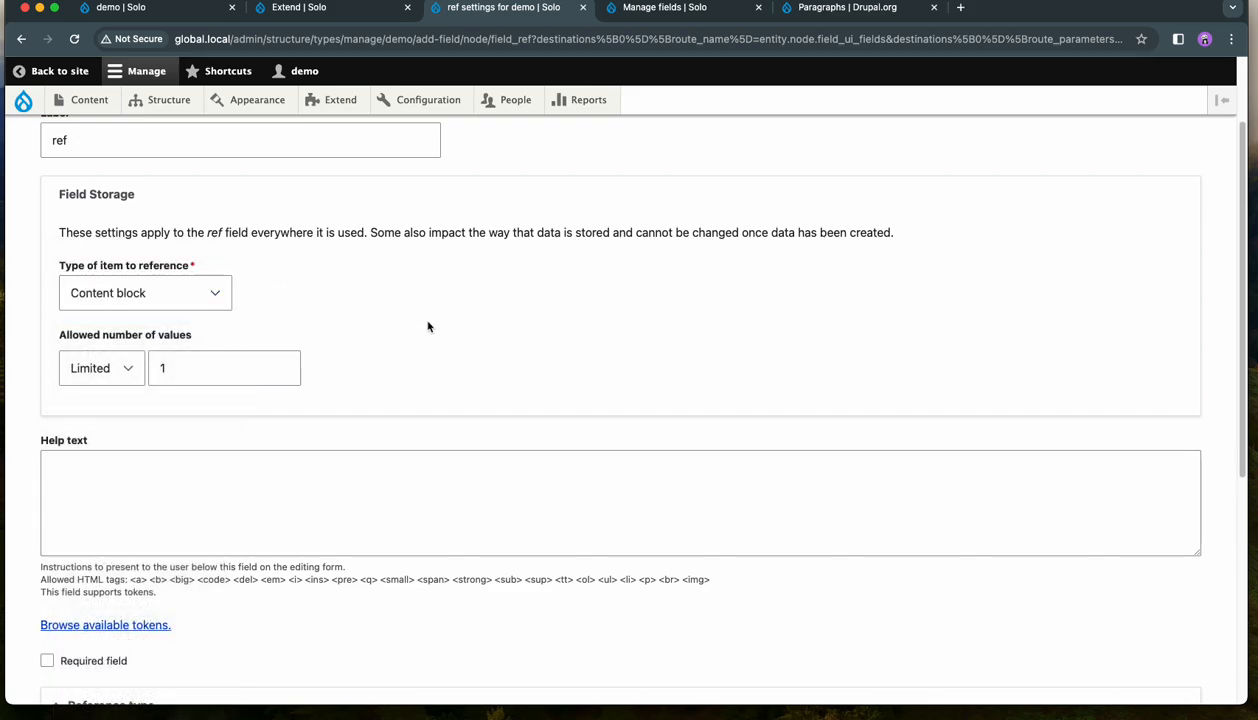
- Allow the Basic block and PB Block types for the ref field and save its settings
{"action": "scroll", "coordinate": [428, 326], "scroll_direction": "down", "scroll_amount": 5}
{"action": "left_click", "coordinate": [135, 467]}
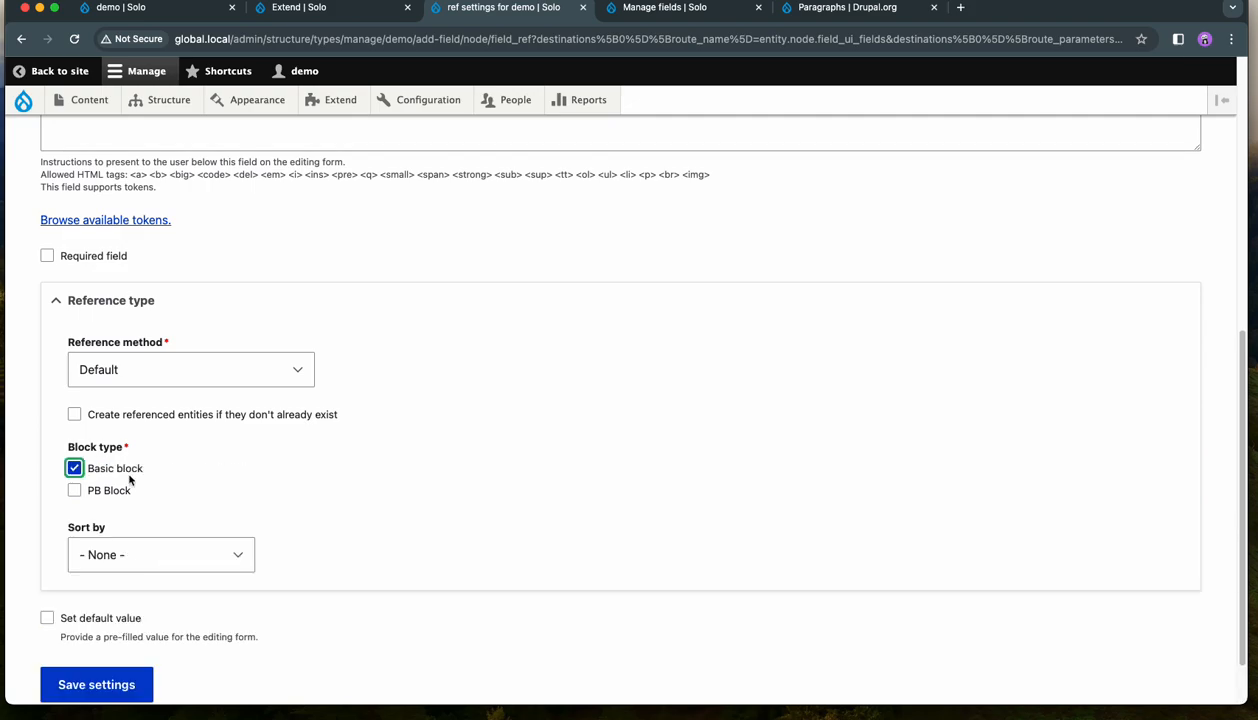
{"action": "left_click", "coordinate": [75, 490]}
{"action": "scroll", "coordinate": [462, 499], "scroll_direction": "down", "scroll_amount": 1}
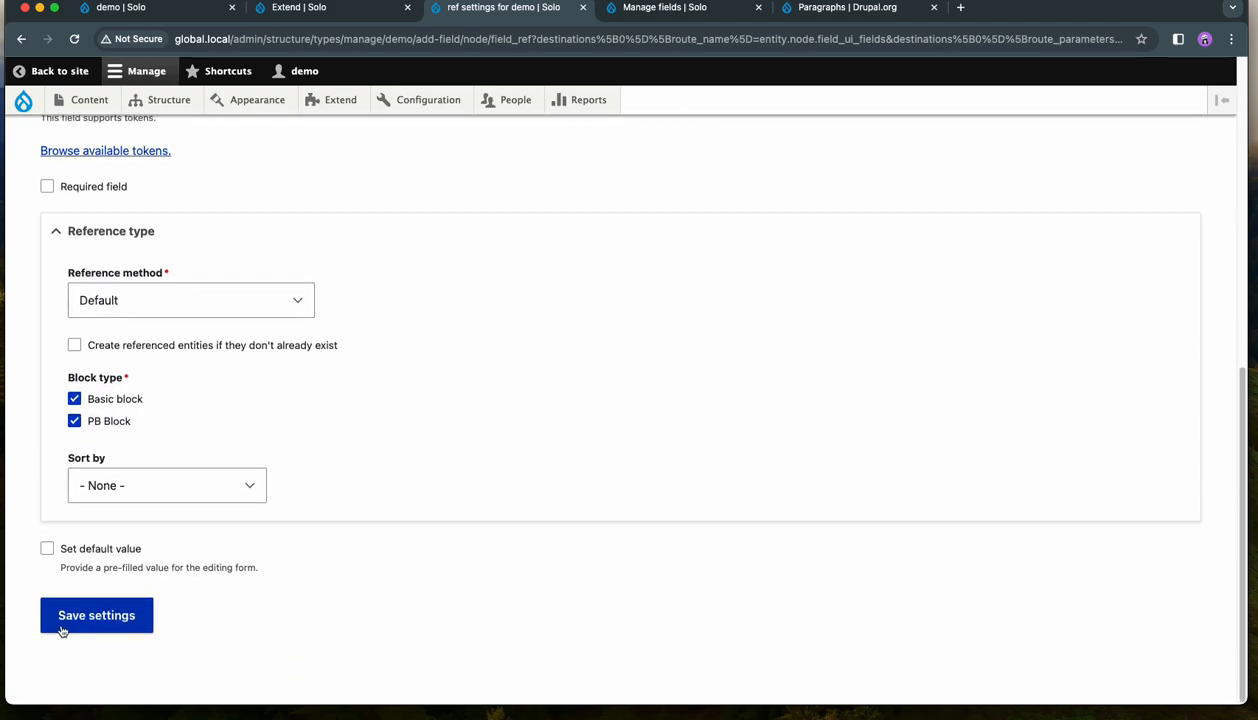
{"action": "scroll", "coordinate": [518, 440], "scroll_direction": "up", "scroll_amount": 1}
{"action": "scroll", "coordinate": [518, 440], "scroll_direction": "down", "scroll_amount": 1}
{"action": "left_click", "coordinate": [100, 616]}
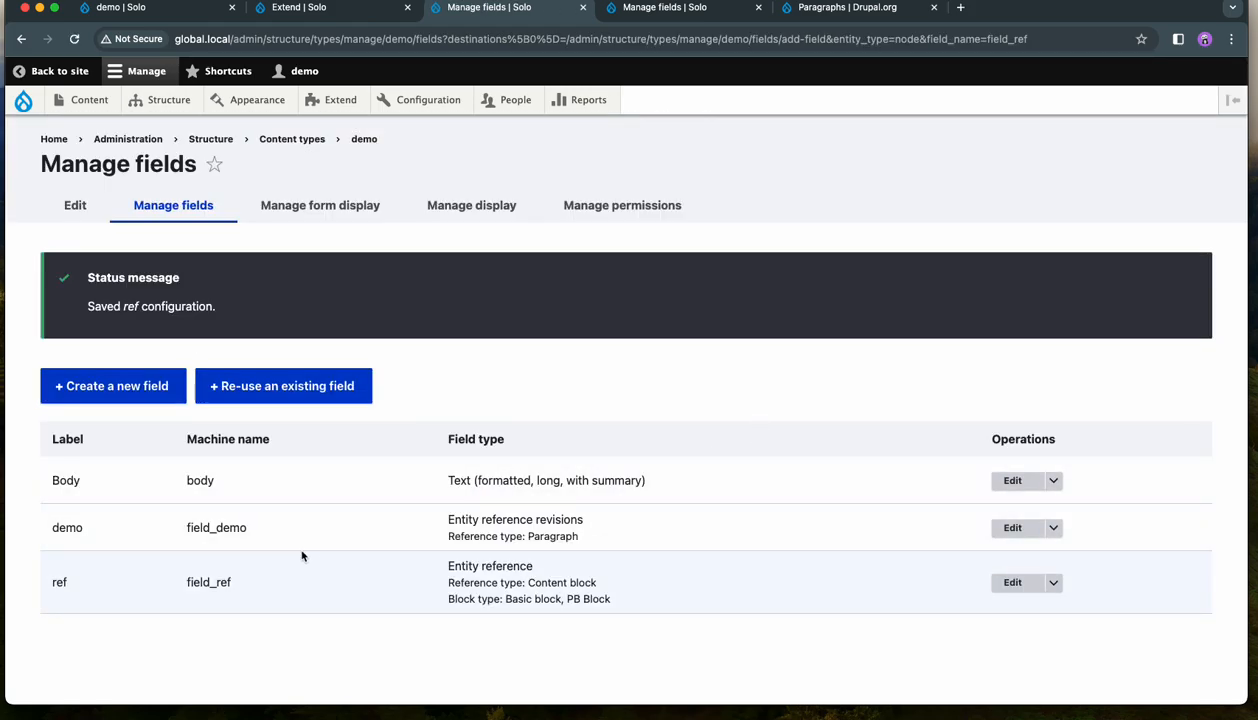
- Highlight the machine names of the demo content type's demo and ref fields
{"action": "left_click_drag", "start_coordinate": [248, 527], "coordinate": [183, 531]}
{"action": "left_click_drag", "start_coordinate": [252, 583], "coordinate": [188, 578]}
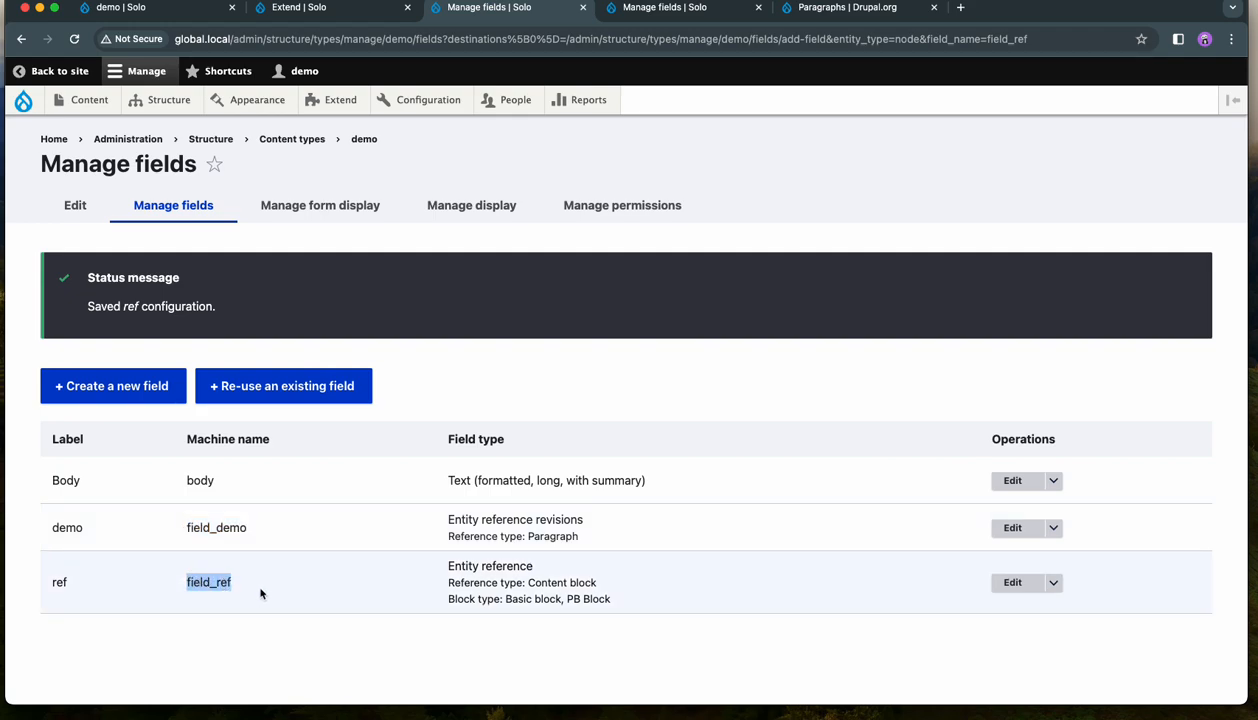
- Start a new PB Block content block with the block description Second
{"action": "left_click", "coordinate": [640, 287]}
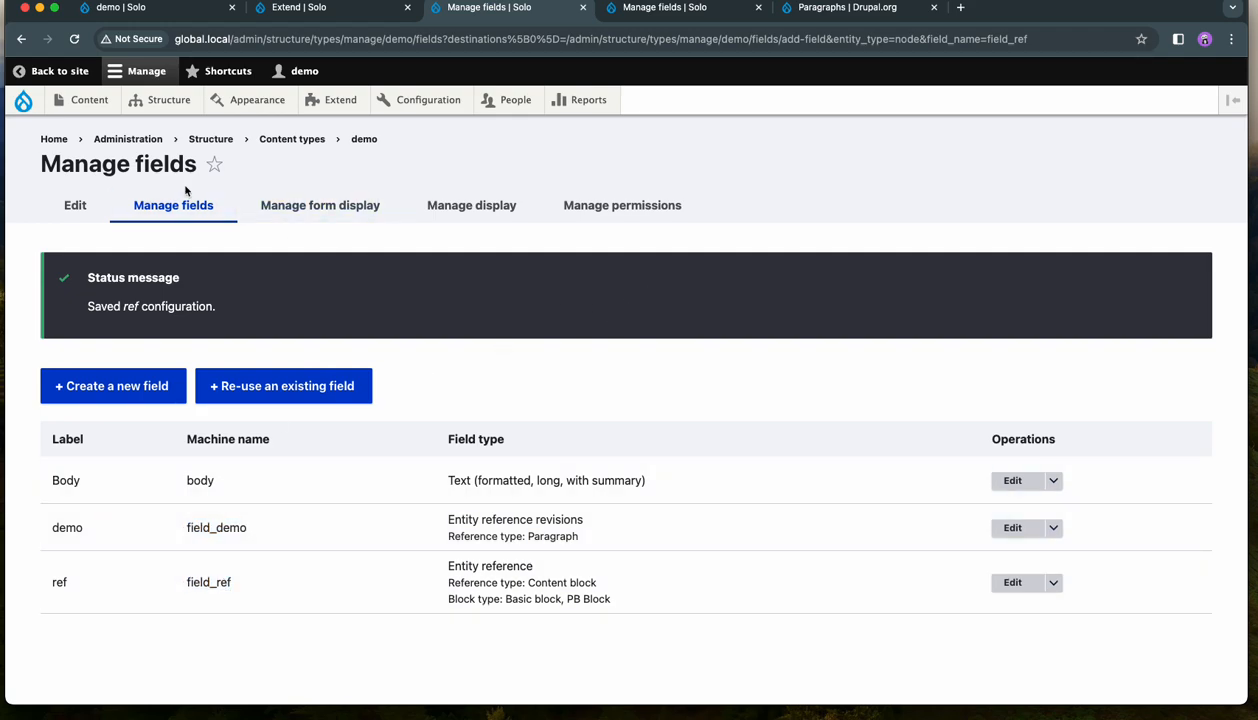
{"action": "mouse_move", "coordinate": [104, 122]}
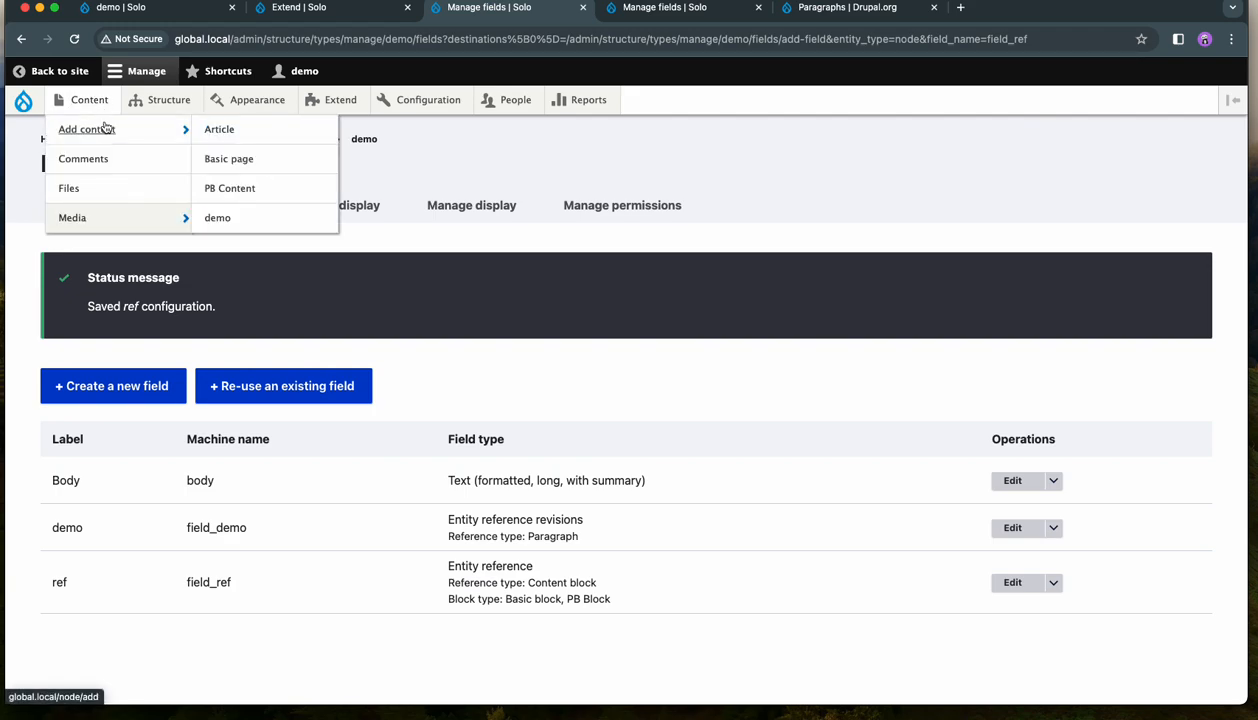
{"action": "left_click", "coordinate": [102, 104]}
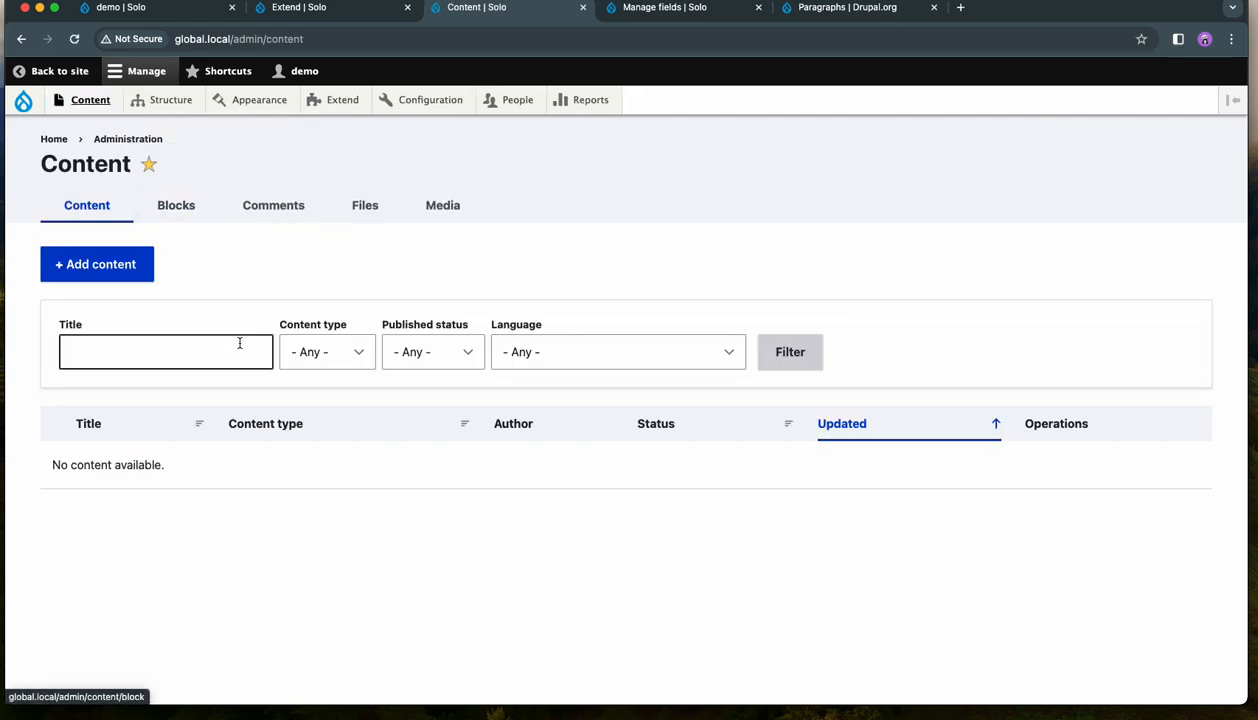
{"action": "left_click", "coordinate": [175, 204]}
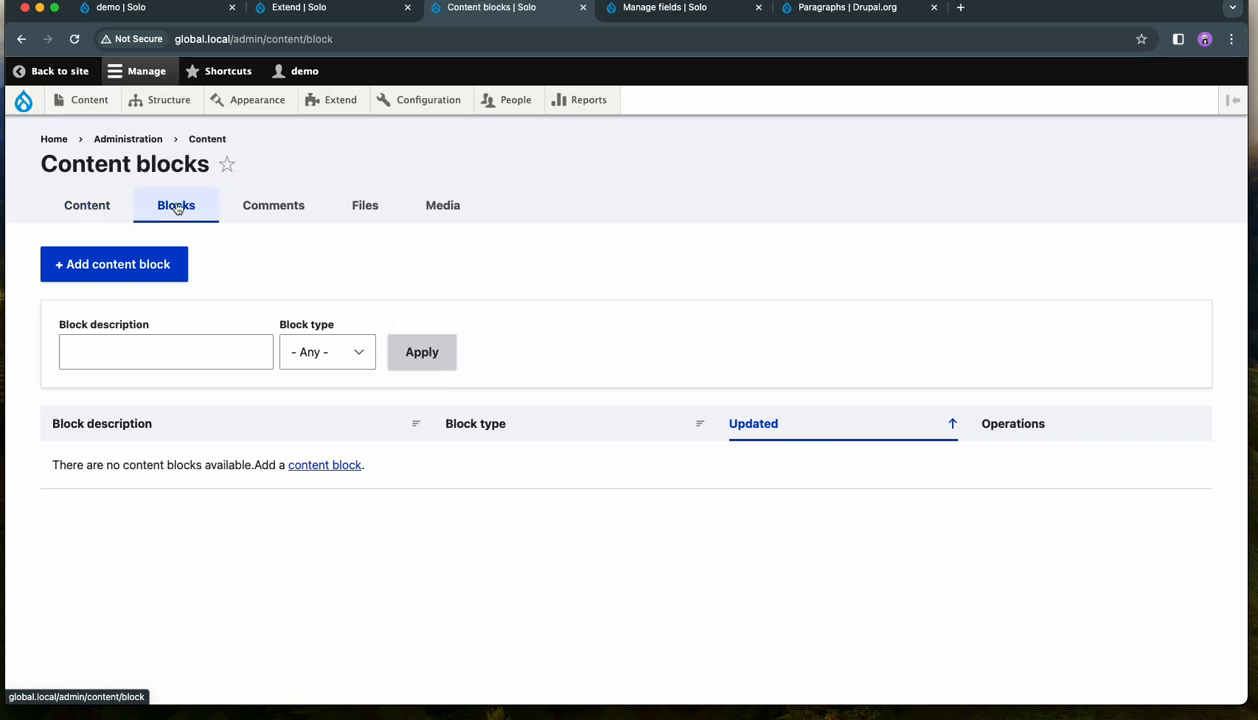
{"action": "left_click", "coordinate": [135, 272]}
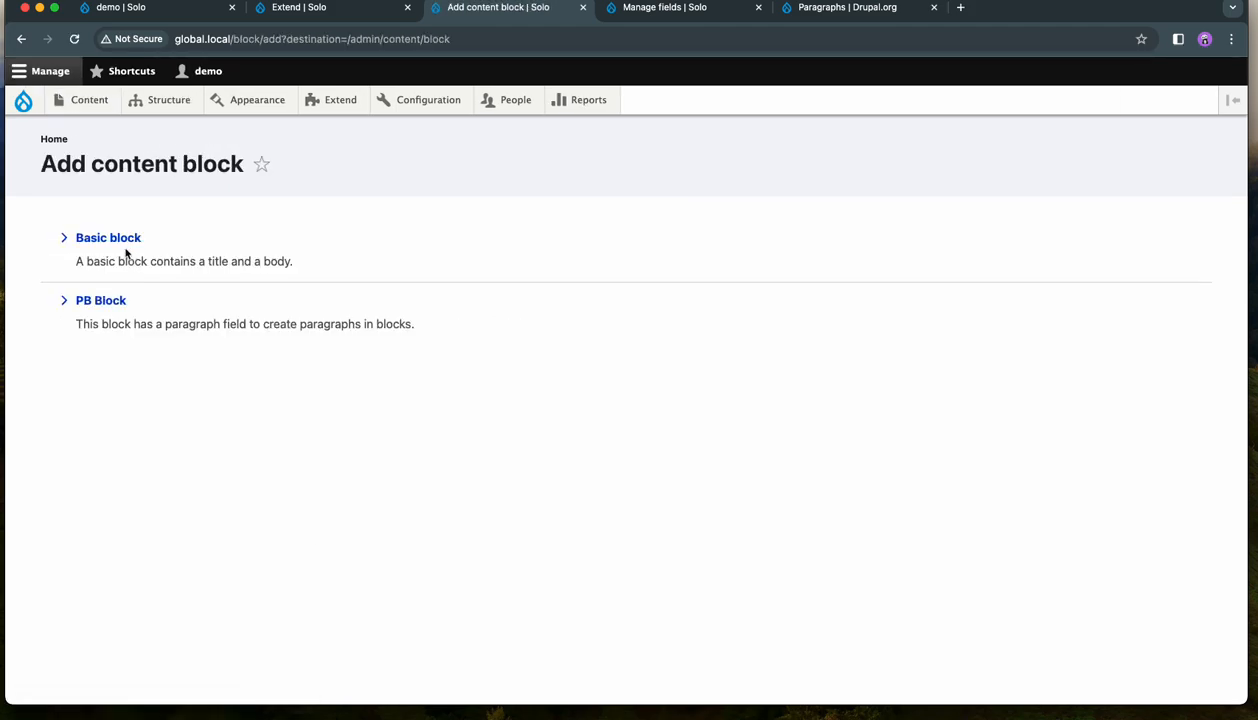
{"action": "left_click", "coordinate": [100, 300]}
{"action": "left_click", "coordinate": [112, 262]}
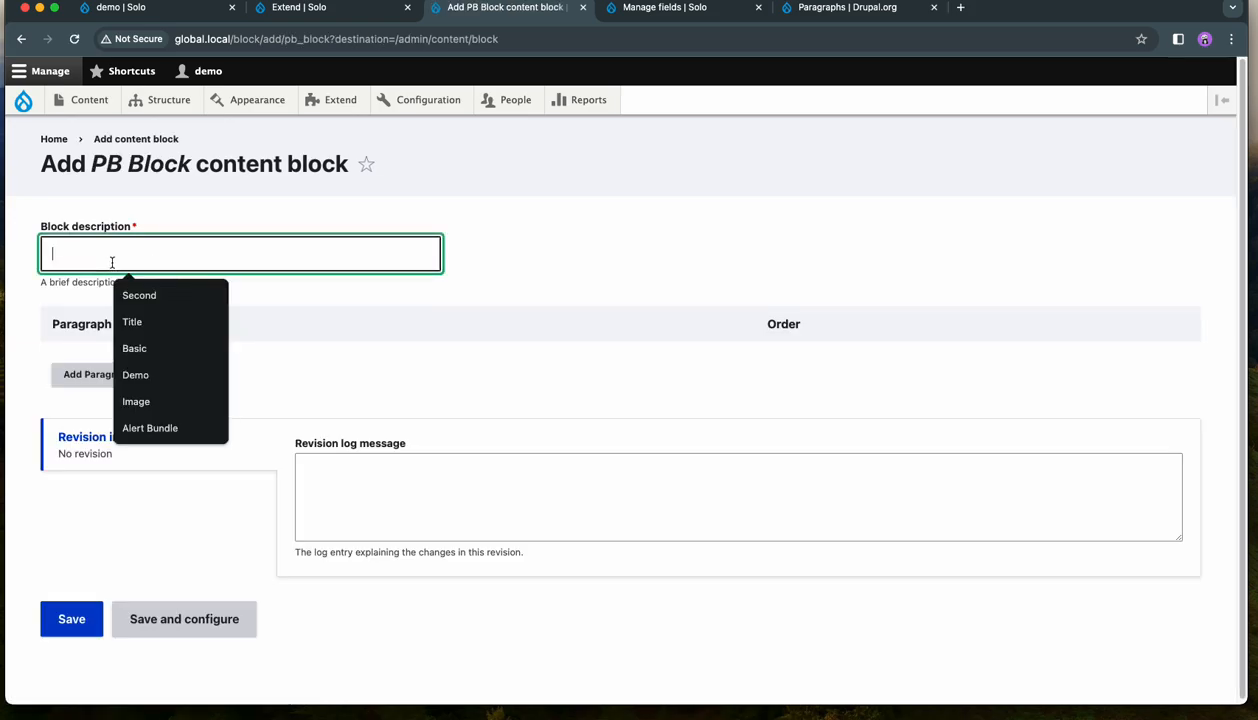
{"action": "left_click", "coordinate": [150, 293]}
- Add a Simple paragraph to the block and paste the copied Customized Layout and Conclusion text into its body
{"action": "left_click", "coordinate": [99, 380]}
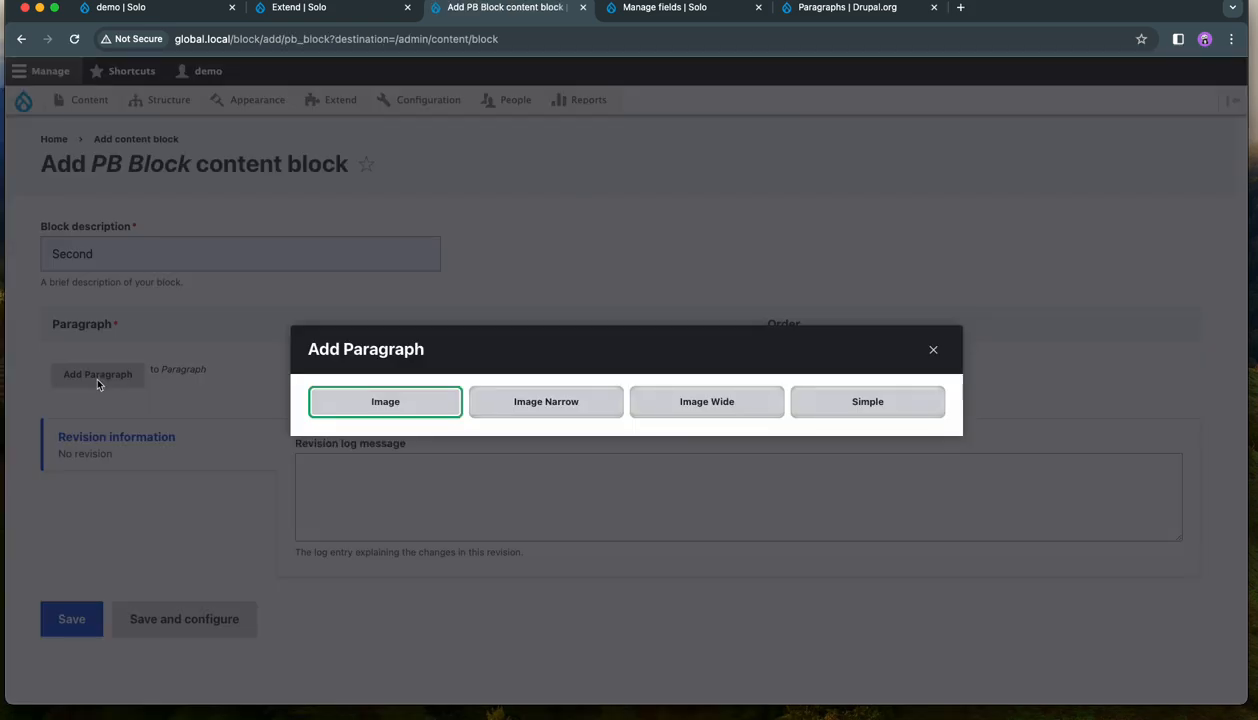
{"action": "left_click", "coordinate": [810, 402]}
{"action": "scroll", "coordinate": [826, 406], "scroll_direction": "down", "scroll_amount": 2}
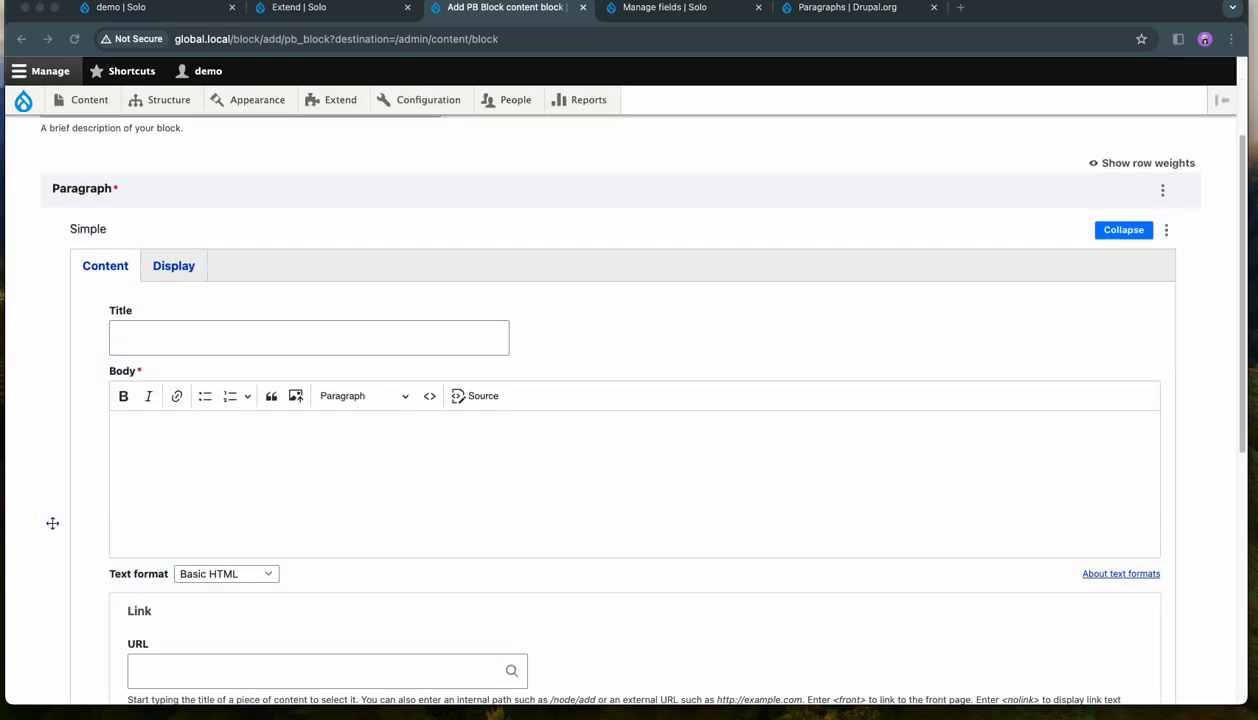
{"action": "left_click", "coordinate": [462, 459]}
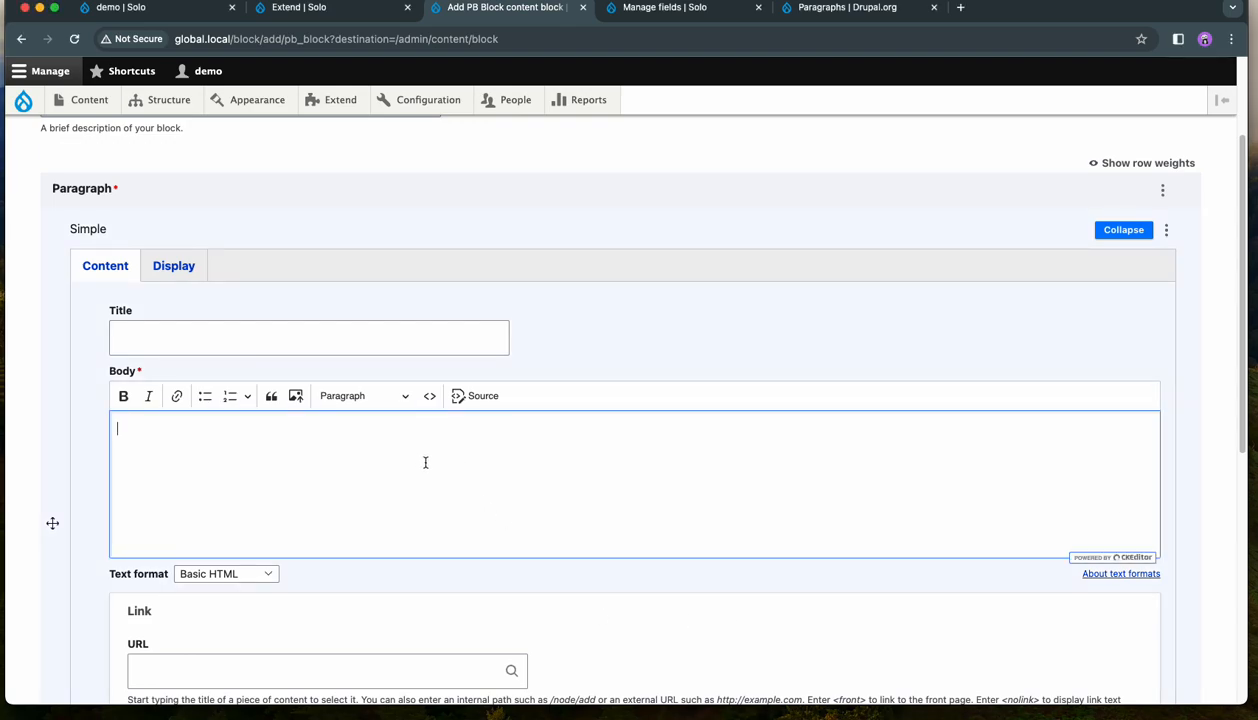
{"action": "type", "text": "Customized Layout This feature provides you with the flexibility to tailor your website's layout to best represent your brand and content. You have the option to customize your pages with seven different styles for two-column layouts, three different styles for three-column layouts, and four different styles for four-column layouts.  Conclusion In conclusion, Solo is perfect for those who want a high degree of control over their website's design, but also value simplicity and ease of use. Solo theme is a versatile and user-friendly solution that can be tailored to suit your specific needs. Whether you are creating a simple blog or a complex corporate website, Solo theme will provide you with the tools you need to create an impressive and effective online presence. With its 24 unique regions and smart design, this theme gives you the flexibility you need without overwhelming you with options."}
- Check the rest of the block form and save the PB Block
{"action": "scroll", "coordinate": [565, 464], "scroll_direction": "down", "scroll_amount": 5}
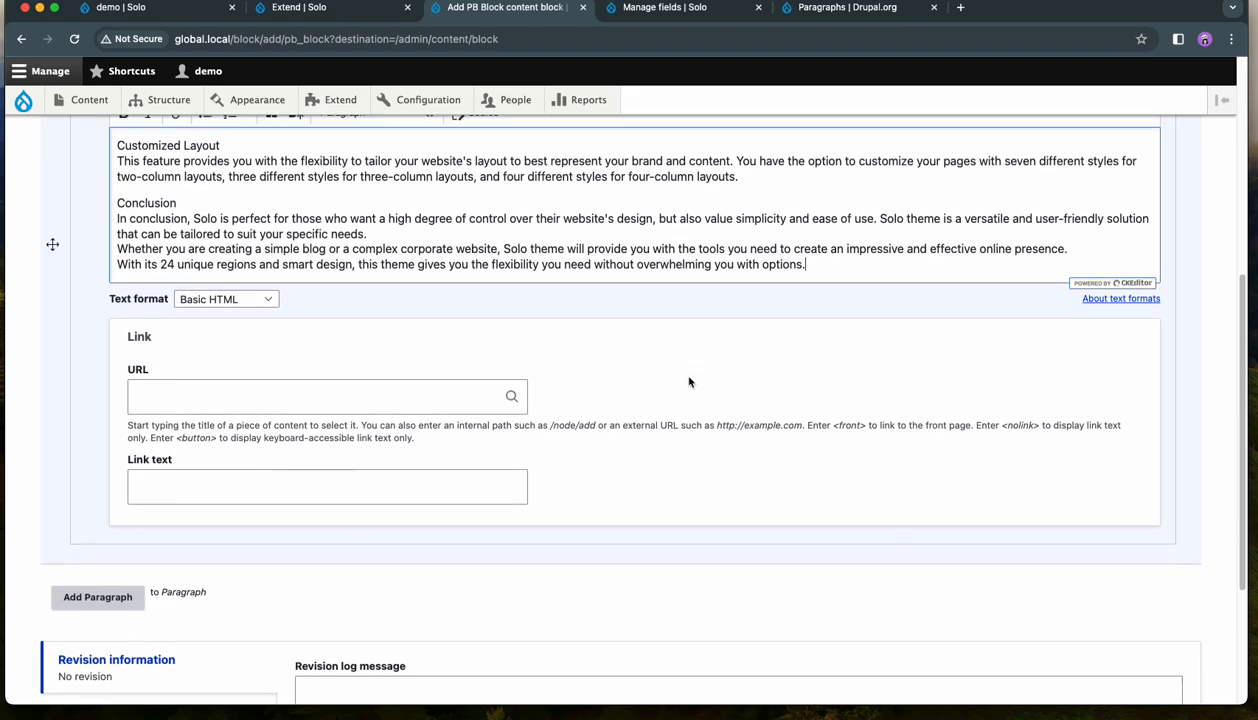
{"action": "scroll", "coordinate": [667, 400], "scroll_direction": "down", "scroll_amount": 3}
{"action": "scroll", "coordinate": [667, 404], "scroll_direction": "down", "scroll_amount": 3}
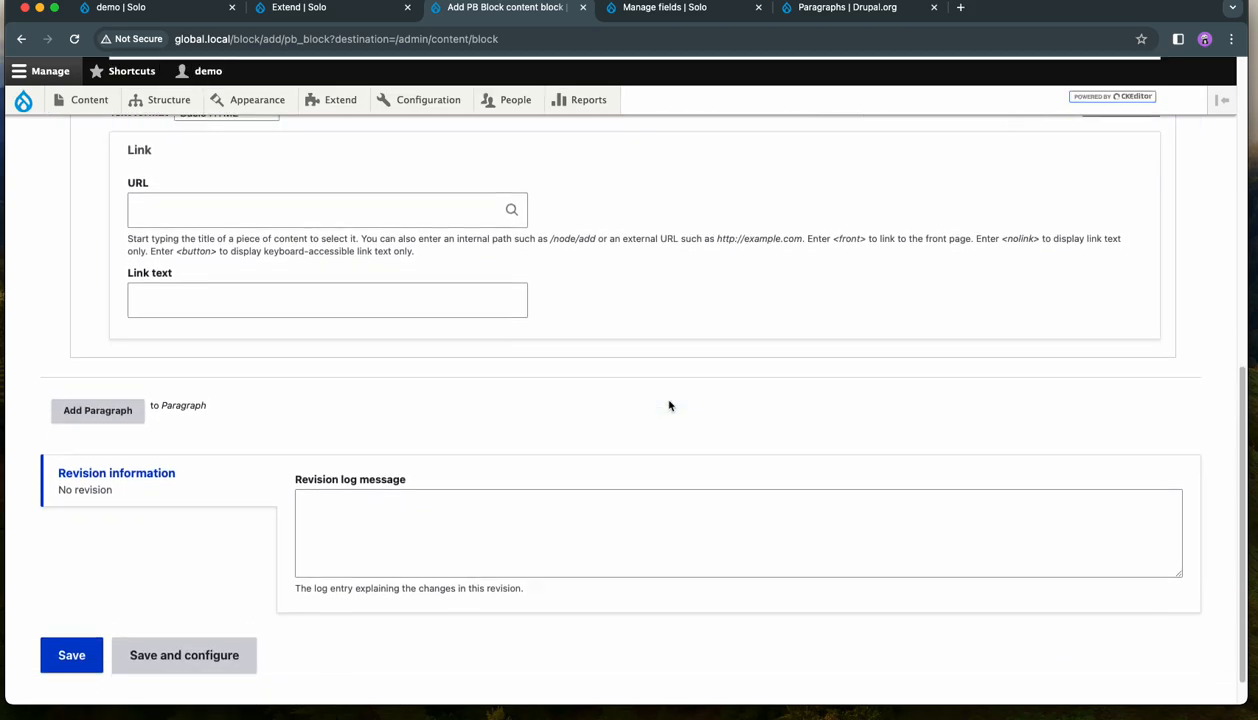
{"action": "scroll", "coordinate": [188, 476], "scroll_direction": "up", "scroll_amount": 10}
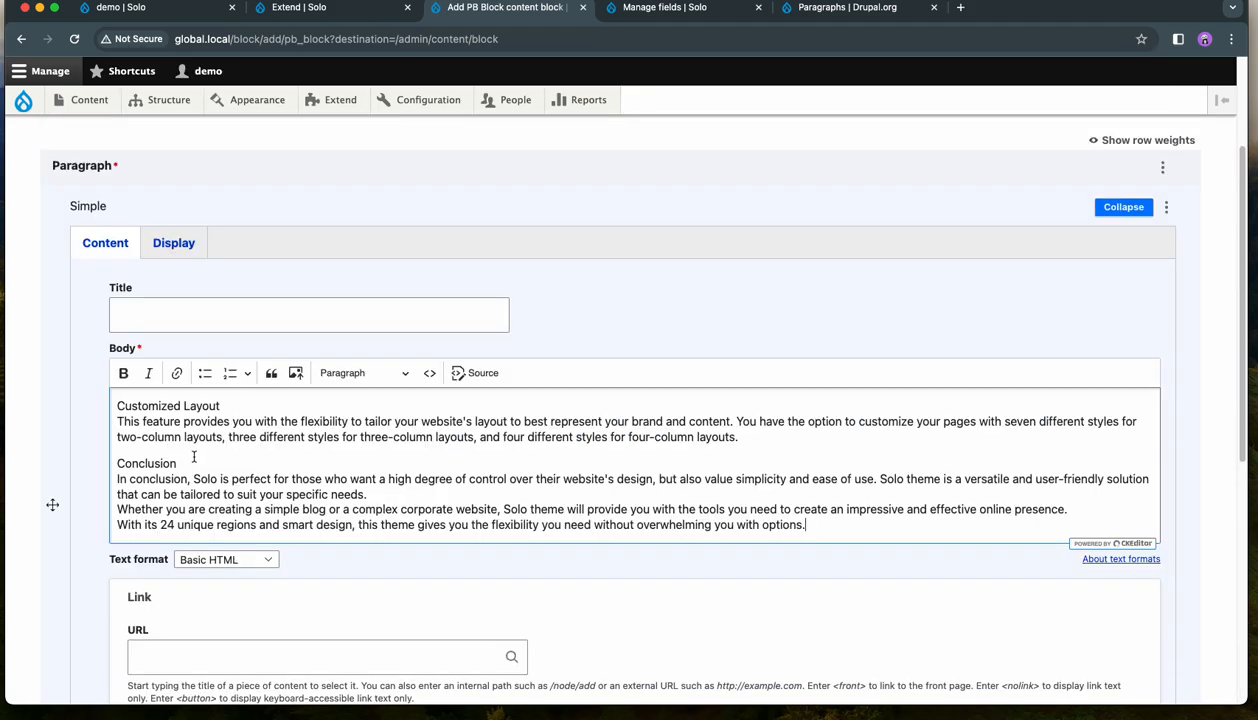
{"action": "scroll", "coordinate": [194, 457], "scroll_direction": "down", "scroll_amount": 10}
{"action": "left_click", "coordinate": [64, 616]}
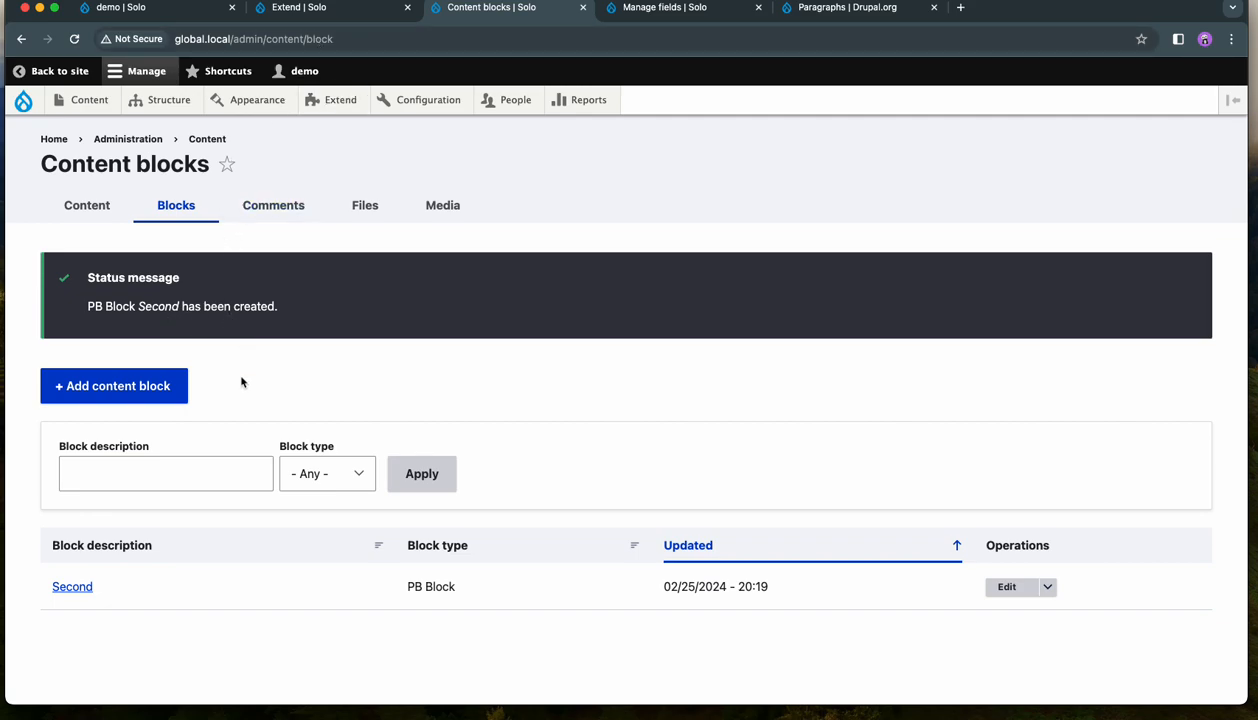
- Create a demo content item titled "This module provides a powerful and flexible" and paste the copied text into its body
{"action": "left_click", "coordinate": [101, 212]}
{"action": "left_click", "coordinate": [101, 212]}
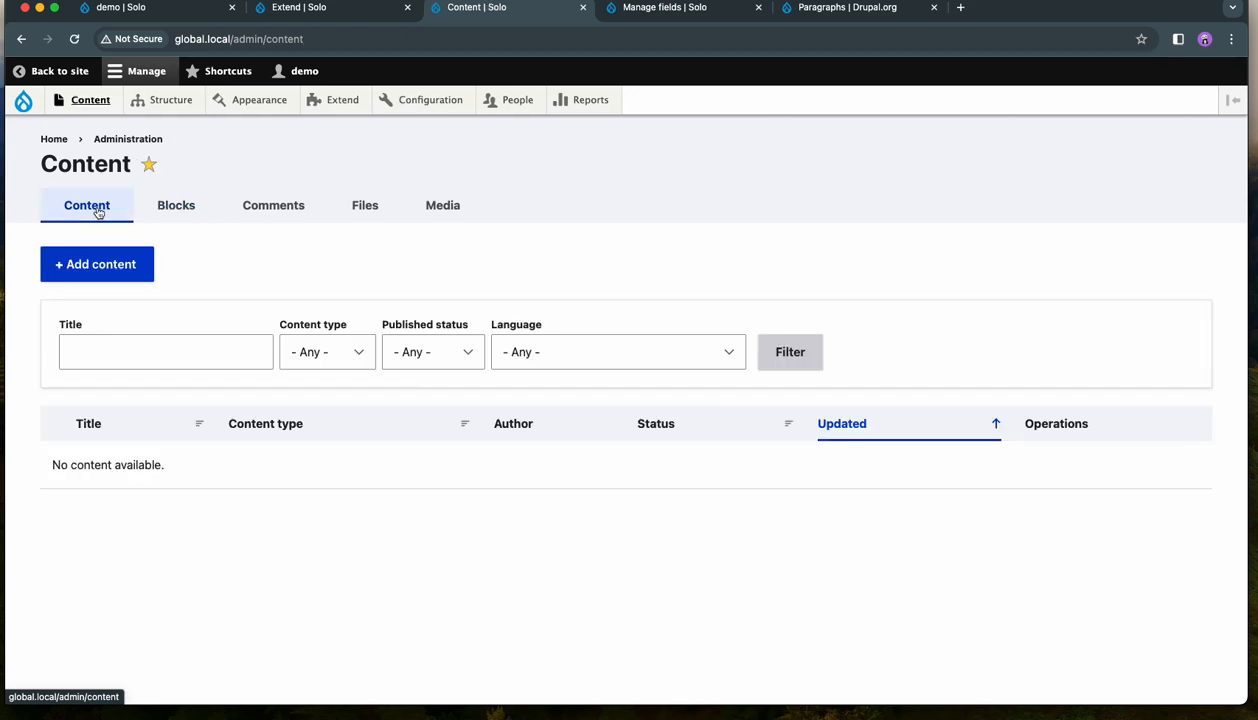
{"action": "mouse_move", "coordinate": [102, 97]}
{"action": "mouse_move", "coordinate": [112, 129]}
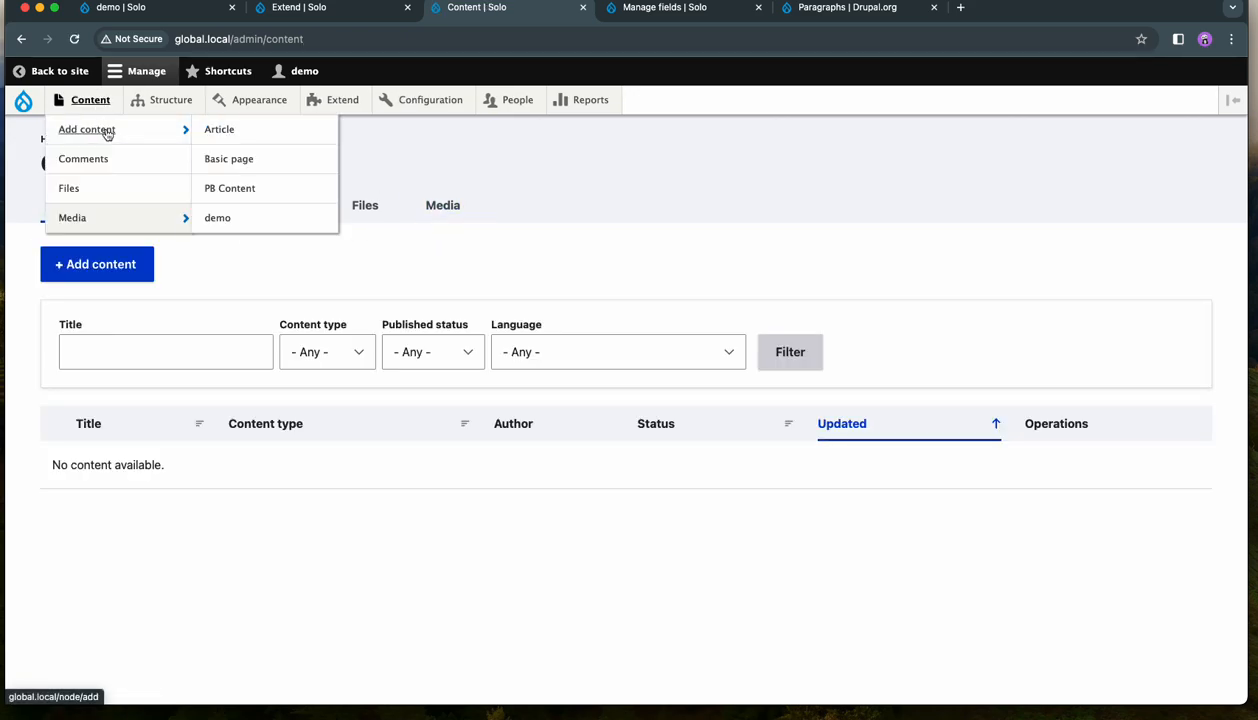
{"action": "left_click", "coordinate": [240, 216]}
{"action": "left_click", "coordinate": [208, 262]}
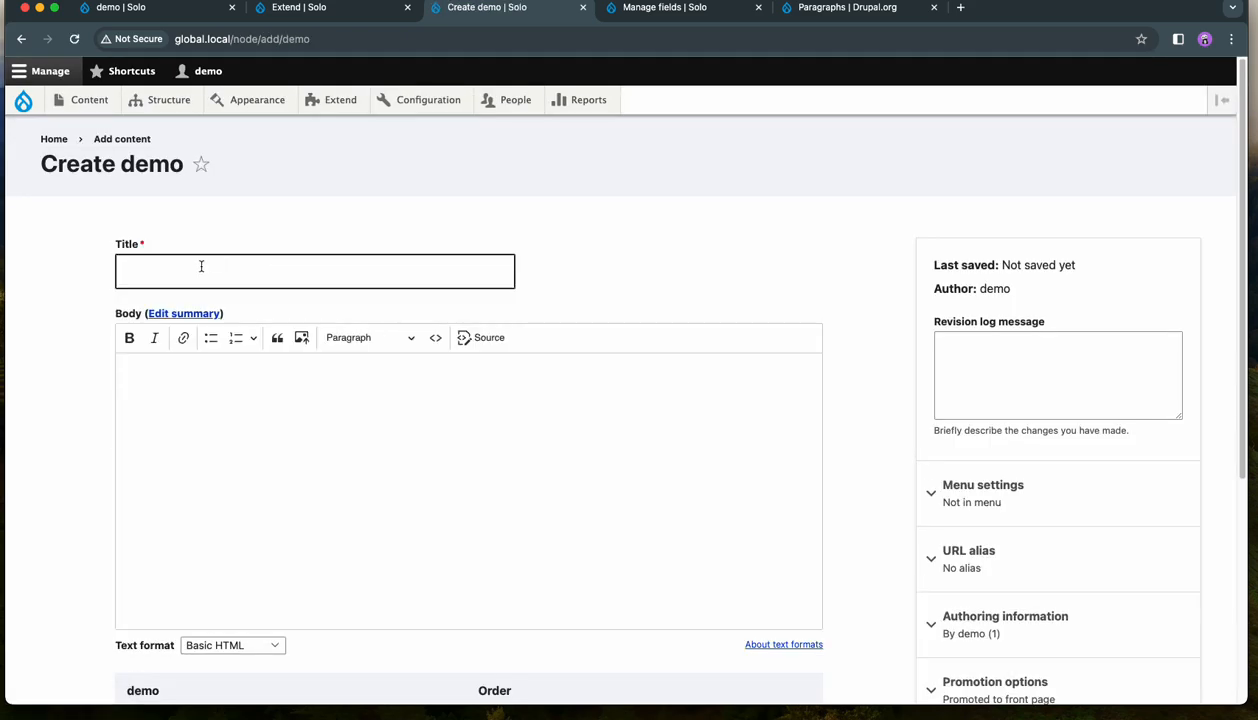
{"action": "left_click", "coordinate": [250, 310]}
{"action": "left_click", "coordinate": [301, 430]}
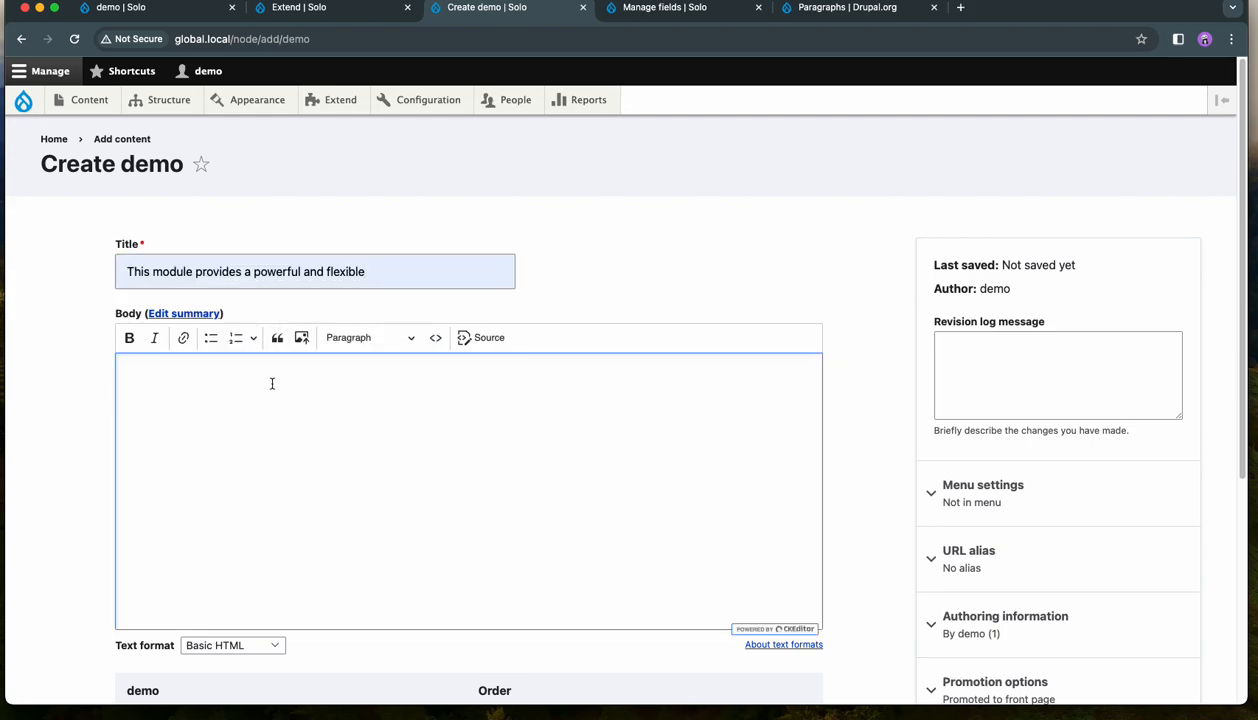
{"action": "type", "text": "Customized Layout This feature provides you with the flexibility to tailor your website's layout to best represent your brand and content. You have the option to customize your pages with seven different styles for two-column layouts, three different styles for three-column layouts, and four different styles for four-column layouts.  Conclusion In conclusion, Solo is perfect for those who want a high degree of control over their website's design, but also value simplicity and ease of use. Solo theme is a versatile and user-friendly solution that can be tailored to suit your specific needs. Whether you are creating a simple blog or a complex corporate website, Solo theme will provide you with the tools you need to create an impressive and effective online presence. With its 24 unique regions and smart design, this theme gives you the flexibility you need without overwhelming you with options."}
- Add a Simple paragraph to the demo field and paste the copied text into the paragraph's body
{"action": "scroll", "coordinate": [517, 472], "scroll_direction": "down", "scroll_amount": 3}
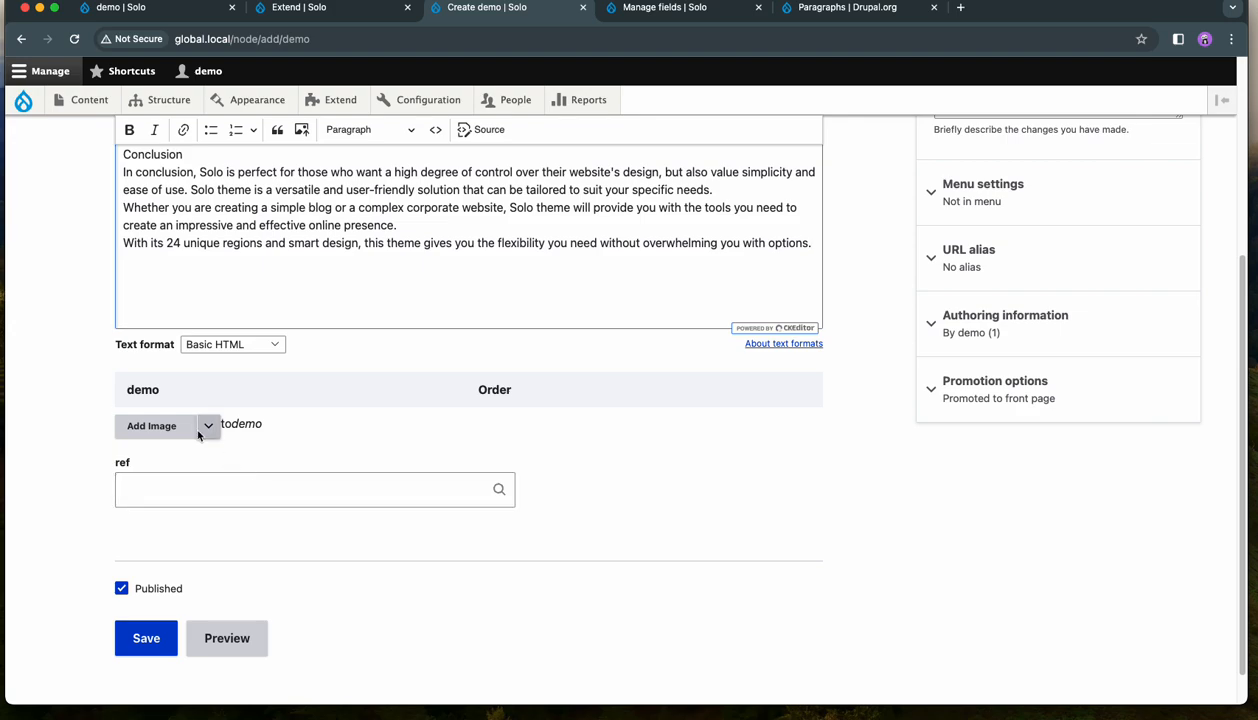
{"action": "left_click", "coordinate": [209, 427]}
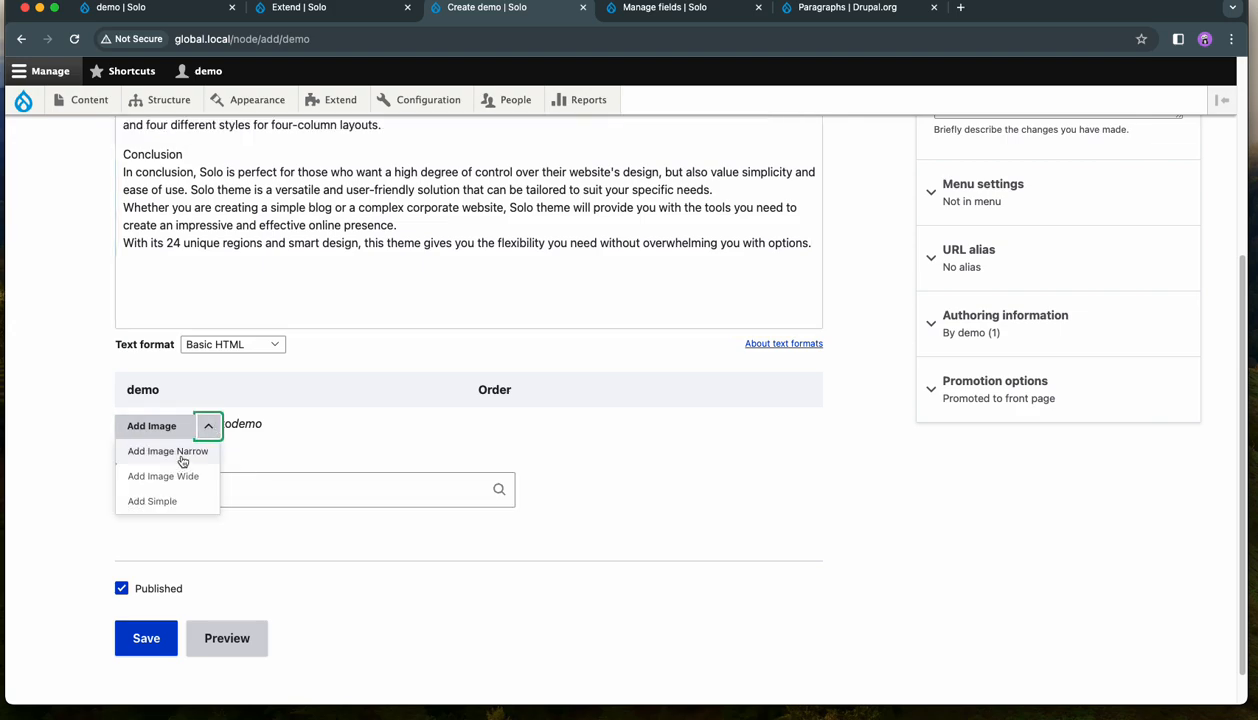
{"action": "left_click", "coordinate": [178, 504]}
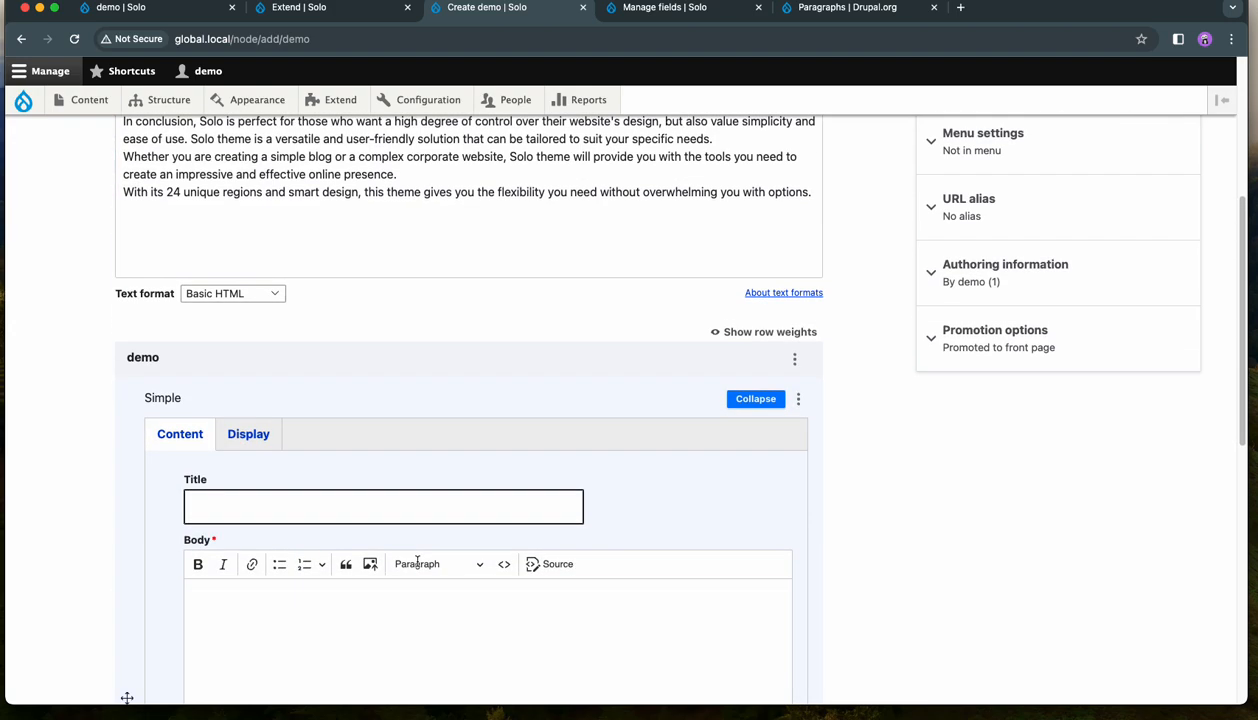
{"action": "scroll", "coordinate": [421, 560], "scroll_direction": "down", "scroll_amount": 3}
{"action": "left_click", "coordinate": [317, 422]}
{"action": "type", "text": "Customized Layout This feature provides you with the flexibility to tailor your website's layout to best represent your brand and content. You have the option to customize your pages with seven different styles for two-column layouts, three different styles for three-column layouts, and four different styles for four-column layouts.  Conclusion In conclusion, Solo is perfect for those who want a high degree of control over their website's design, but also value simplicity and ease of use. Solo theme is a versatile and user-friendly solution that can be tailored to suit your specific needs. Whether you are creating a simple blog or a complex corporate website, Solo theme will provide you with the tools you need to create an impressive and effective online presence. With its 24 unique regions and smart design, this theme gives you the flexibility you need without overwhelming you with options."}
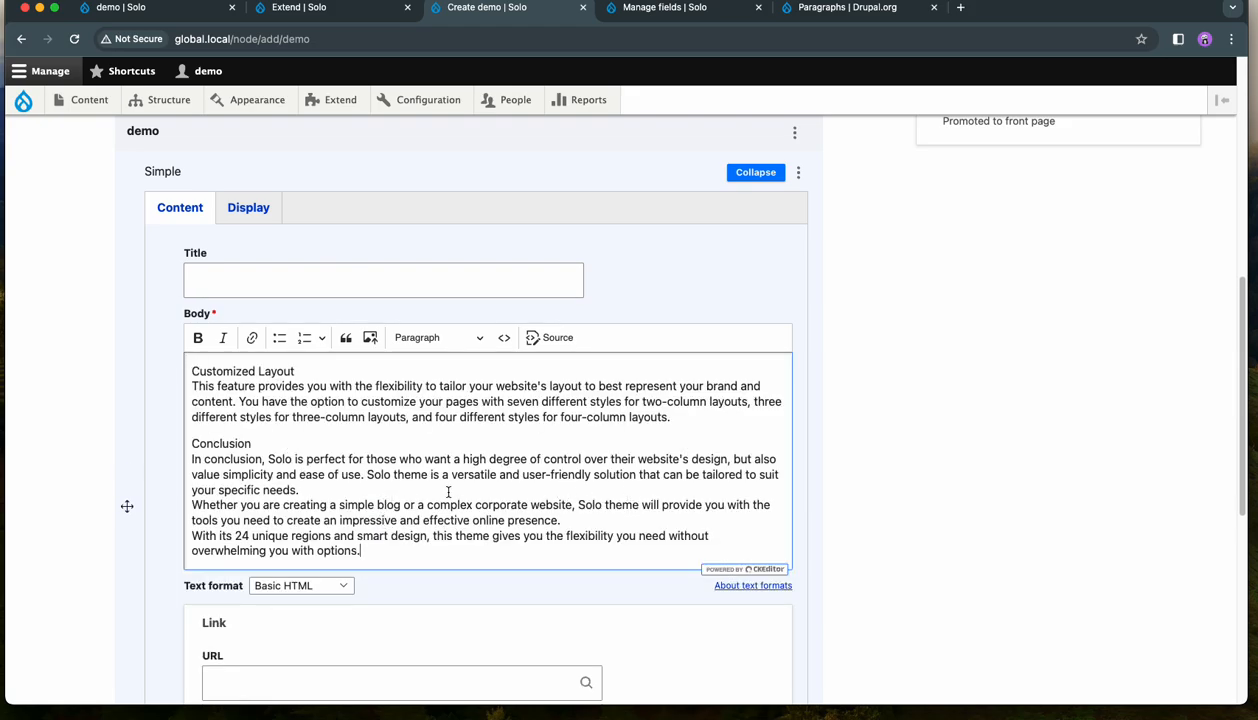
- Save the new demo content item as published, leaving its ref field empty
{"action": "scroll", "coordinate": [860, 435], "scroll_direction": "down", "scroll_amount": 1}
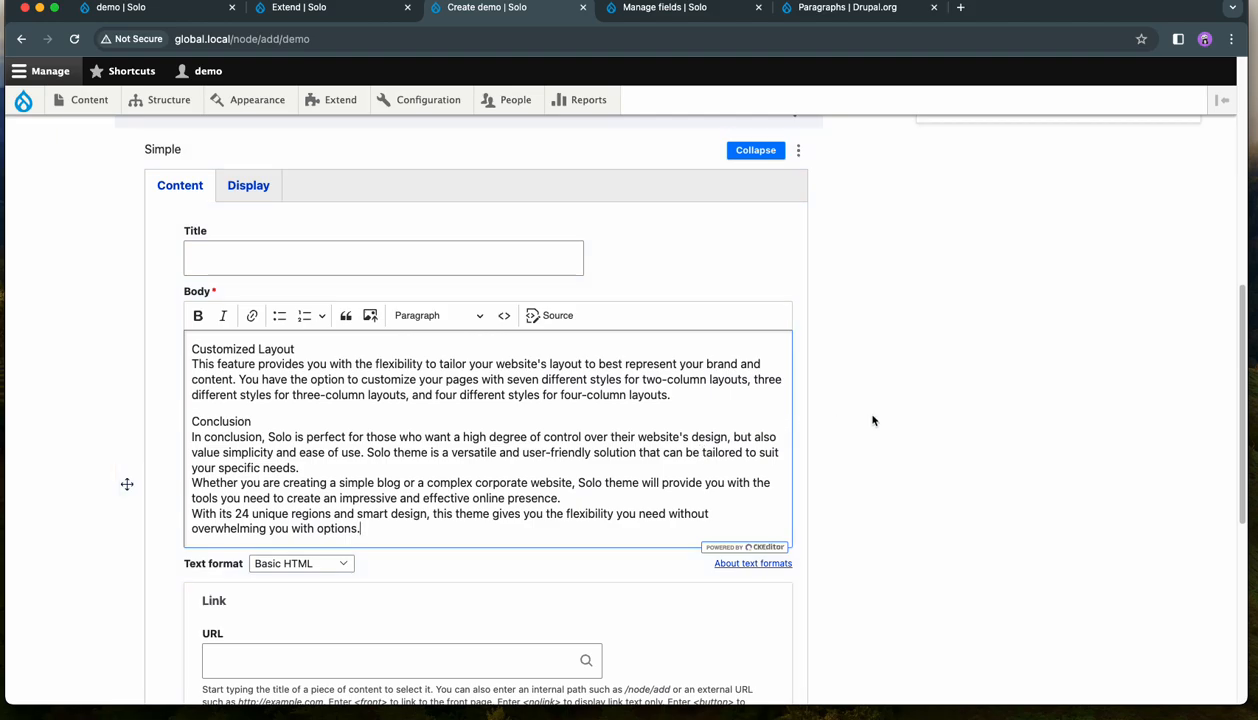
{"action": "scroll", "coordinate": [883, 418], "scroll_direction": "down", "scroll_amount": 2}
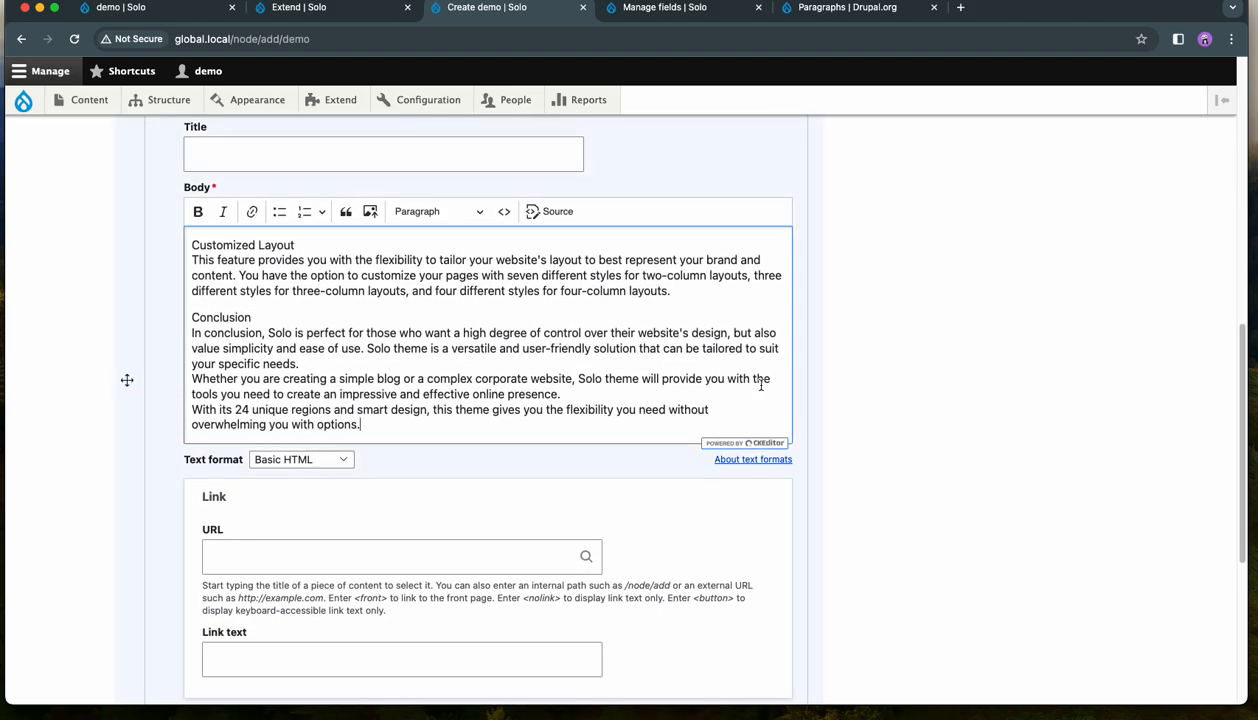
{"action": "scroll", "coordinate": [656, 332], "scroll_direction": "down", "scroll_amount": 8}
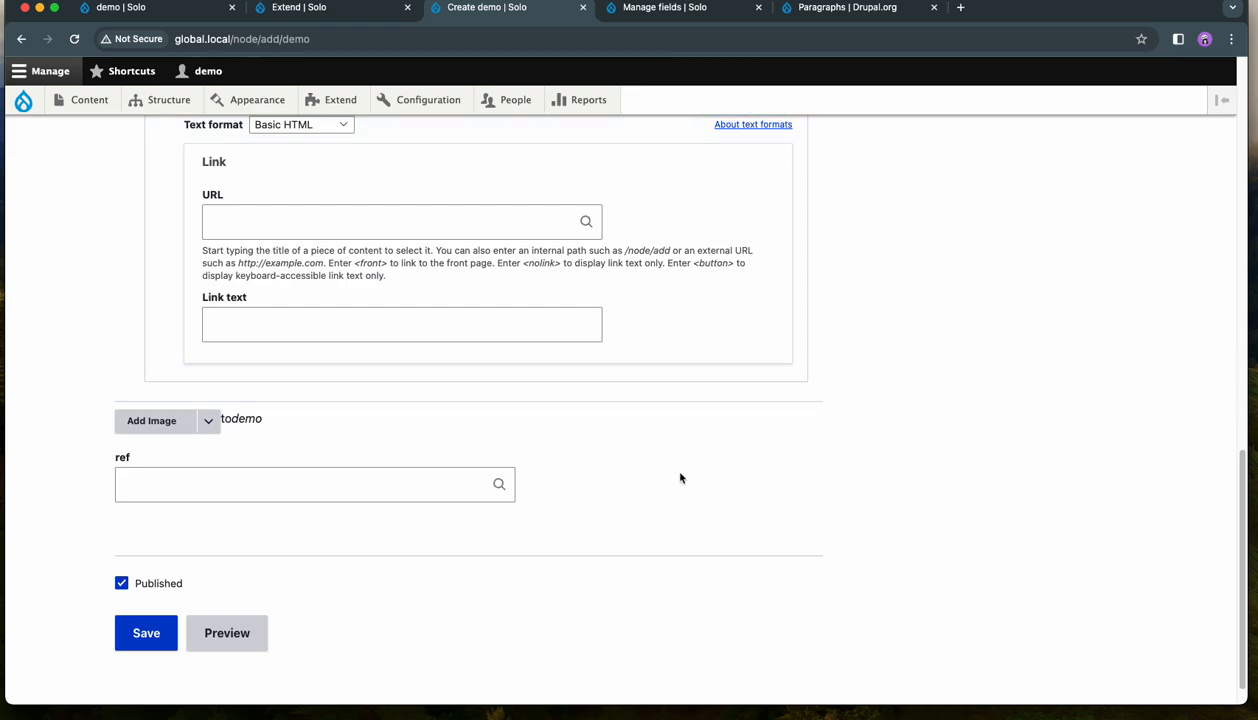
{"action": "left_click", "coordinate": [146, 634]}
- Examine the published page, highlighting the body text, the demo field's paragraph text and the demo label
{"action": "scroll", "coordinate": [688, 485], "scroll_direction": "down", "scroll_amount": 10}
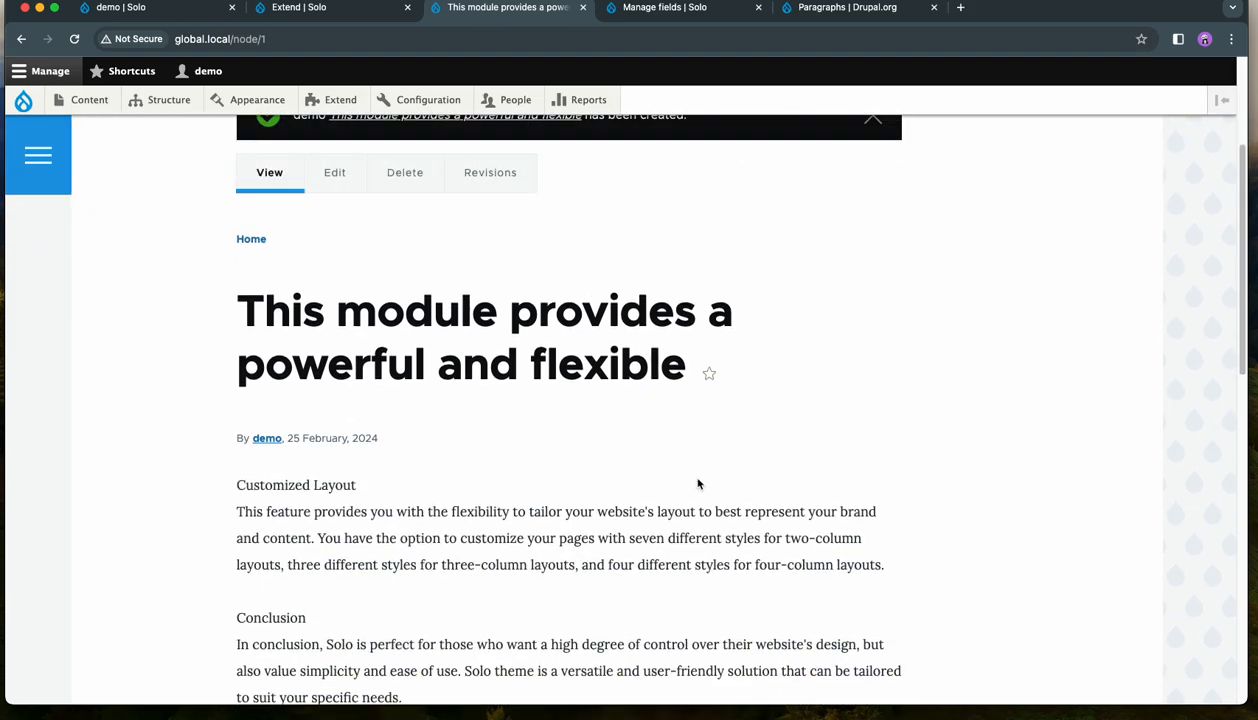
{"action": "left_click_drag", "start_coordinate": [499, 501], "coordinate": [227, 213]}
{"action": "scroll", "coordinate": [451, 306], "scroll_direction": "up", "scroll_amount": 7}
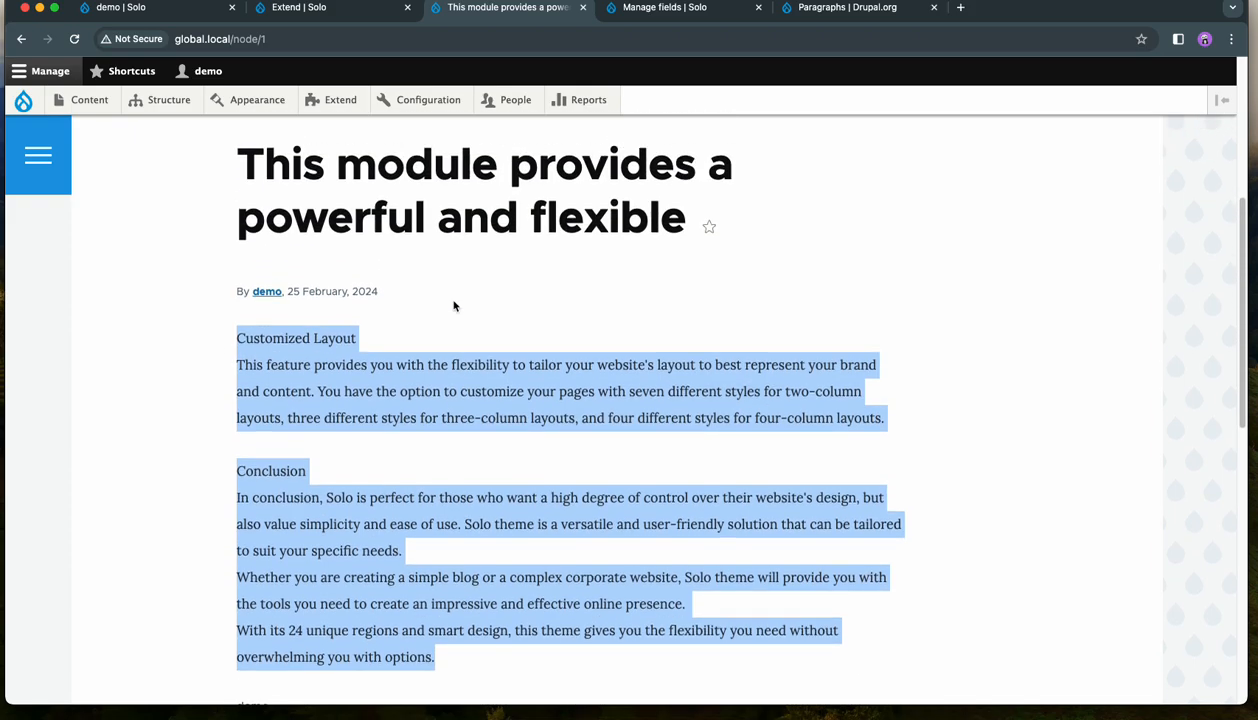
{"action": "scroll", "coordinate": [456, 305], "scroll_direction": "down", "scroll_amount": 5}
{"action": "scroll", "coordinate": [456, 305], "scroll_direction": "down", "scroll_amount": 5}
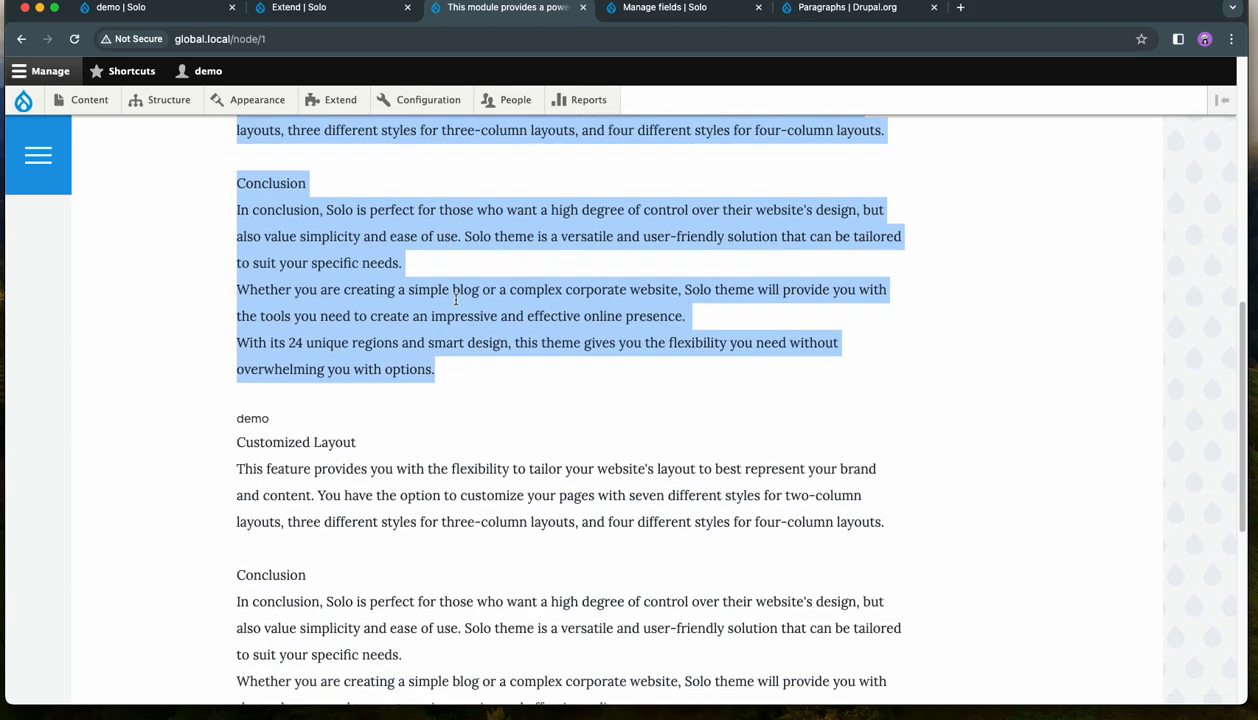
{"action": "left_click_drag", "start_coordinate": [337, 392], "coordinate": [231, 206]}
{"action": "scroll", "coordinate": [477, 292], "scroll_direction": "up", "scroll_amount": 2}
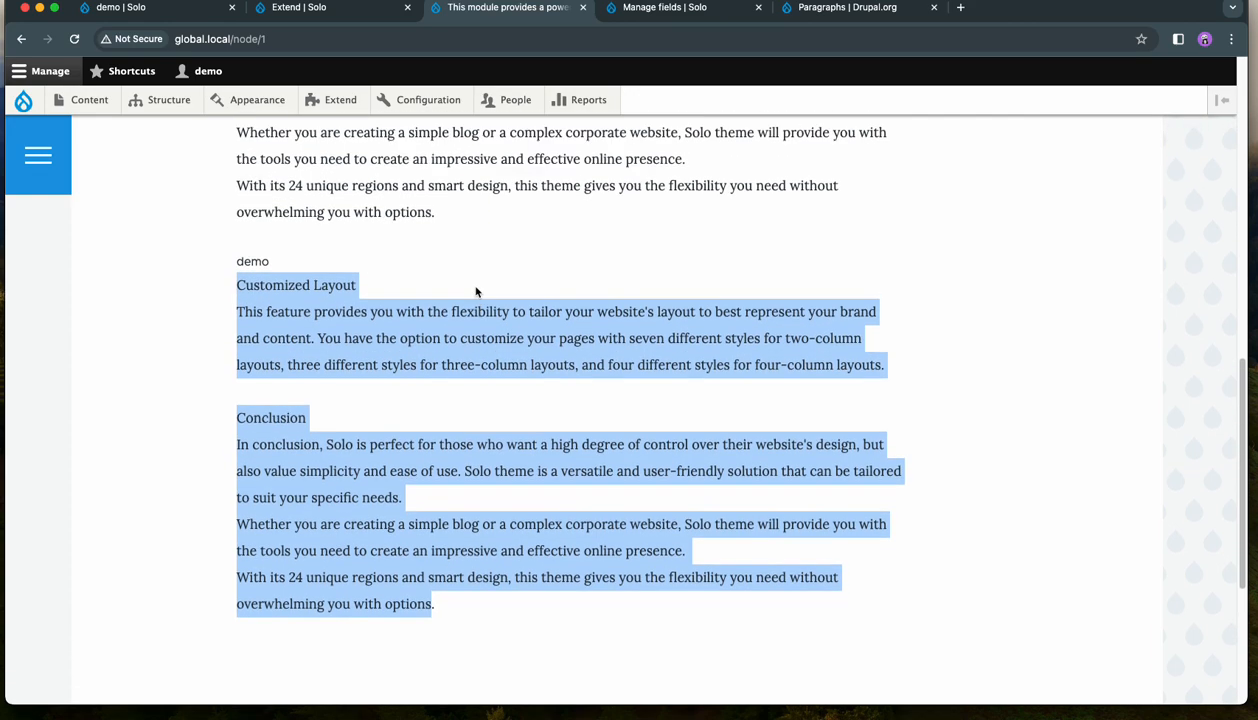
{"action": "left_click_drag", "start_coordinate": [272, 266], "coordinate": [245, 264]}
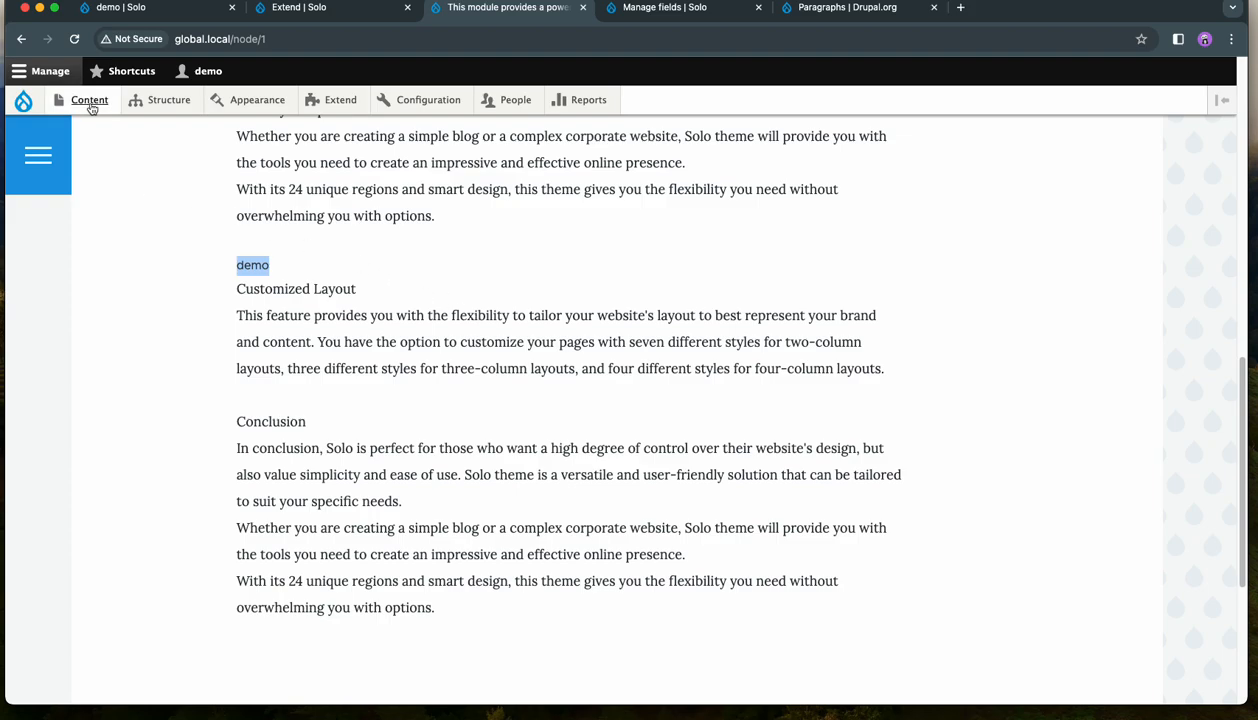
- Edit the demo content item, set its ref field to the block "Second (1)", and save the item
{"action": "scroll", "coordinate": [171, 267], "scroll_direction": "up", "scroll_amount": 16}
{"action": "left_click", "coordinate": [333, 405]}
{"action": "scroll", "coordinate": [531, 364], "scroll_direction": "down", "scroll_amount": 4}
{"action": "scroll", "coordinate": [531, 364], "scroll_direction": "down", "scroll_amount": 1}
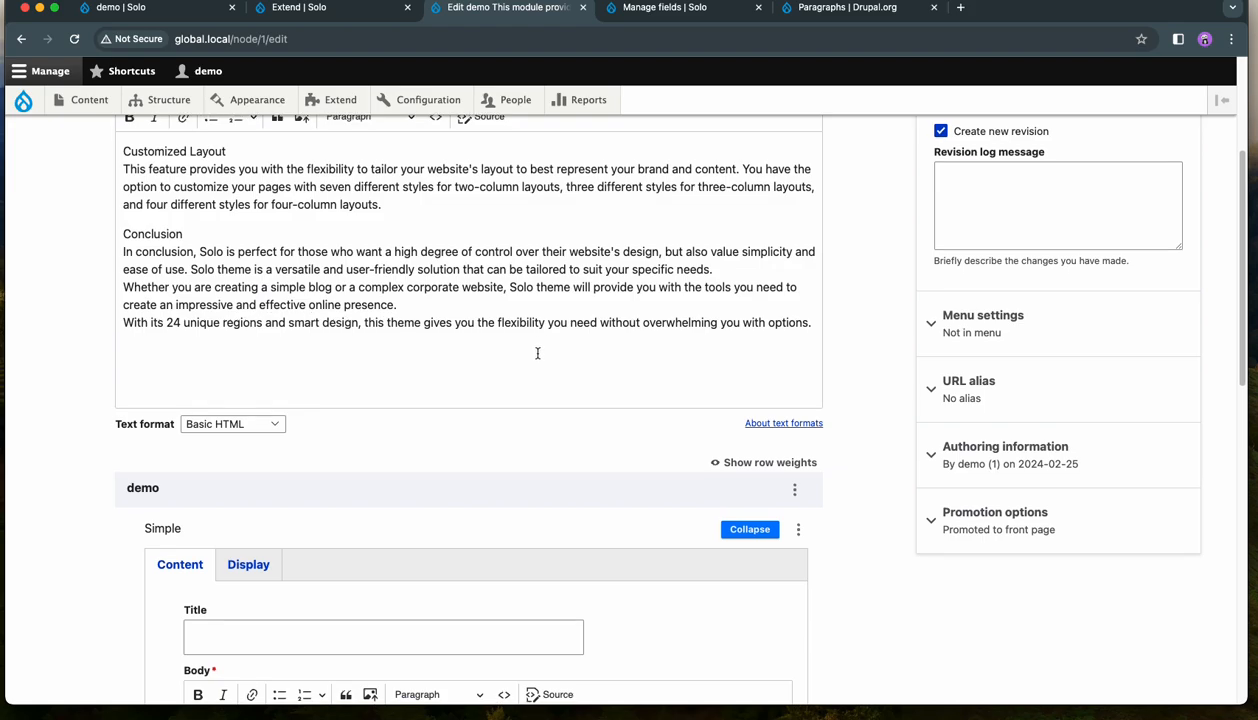
{"action": "left_click", "coordinate": [526, 276]}
{"action": "scroll", "coordinate": [500, 295], "scroll_direction": "down", "scroll_amount": 6}
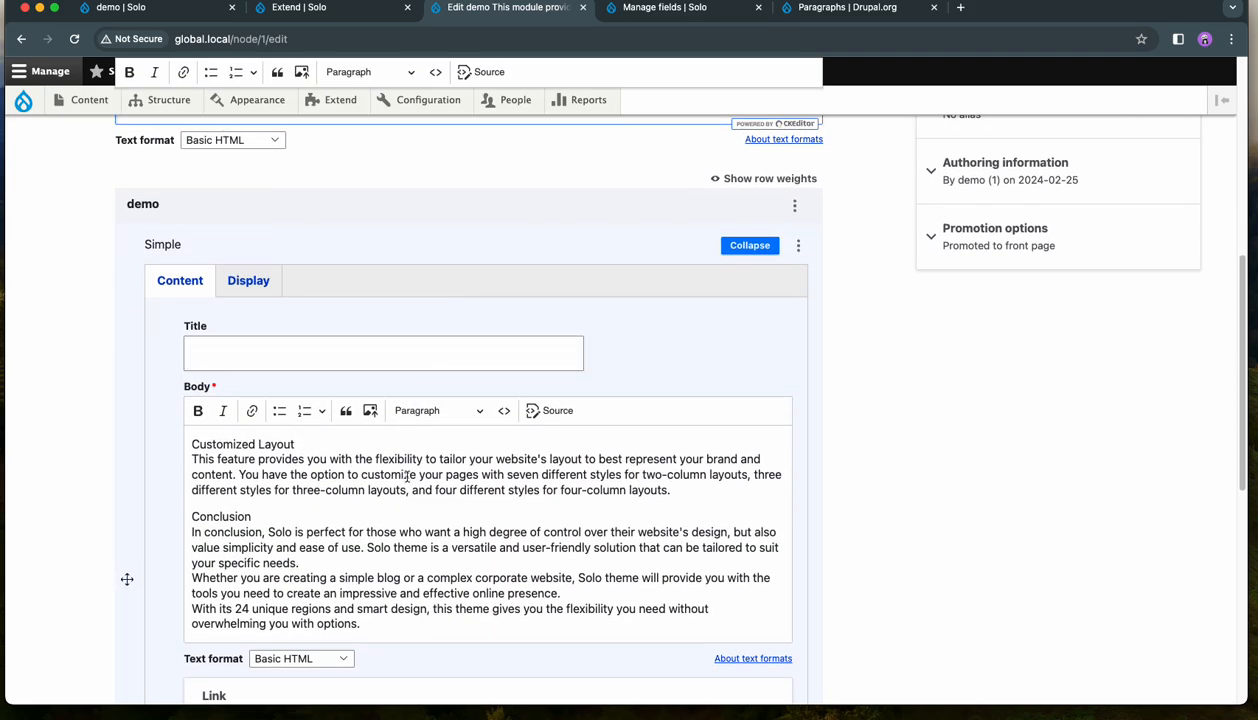
{"action": "scroll", "coordinate": [409, 505], "scroll_direction": "down", "scroll_amount": 3}
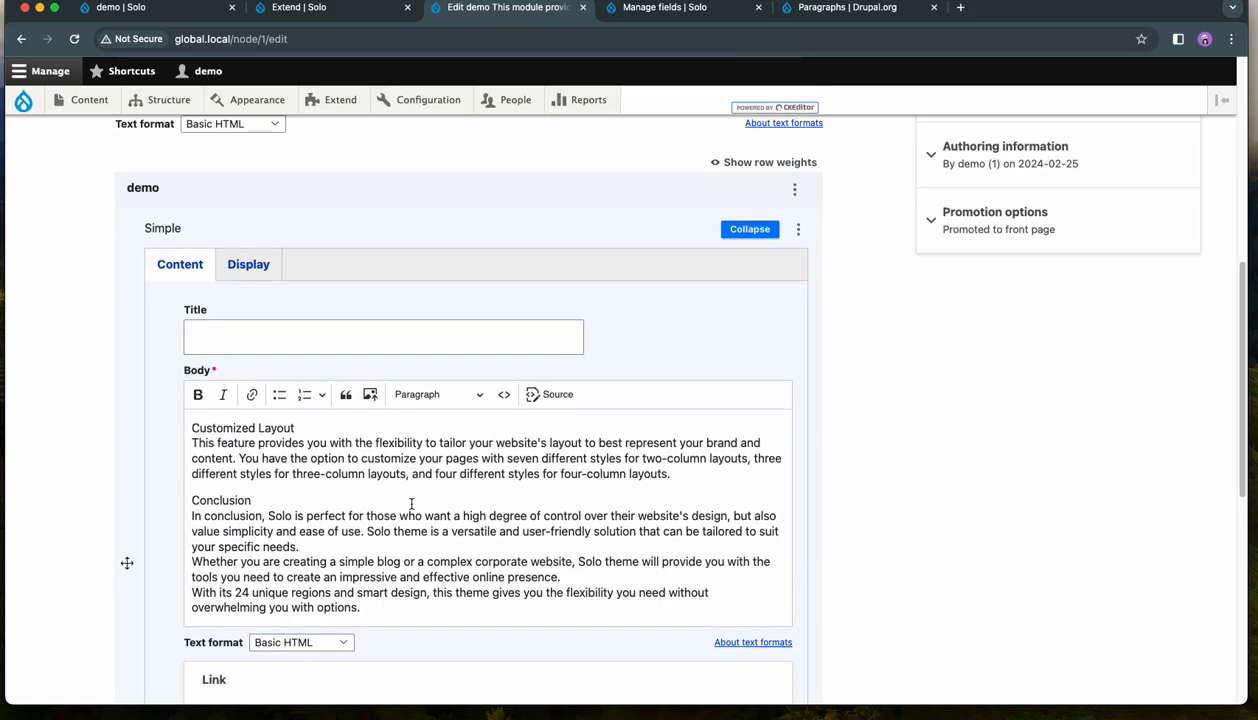
{"action": "scroll", "coordinate": [425, 436], "scroll_direction": "down", "scroll_amount": 8}
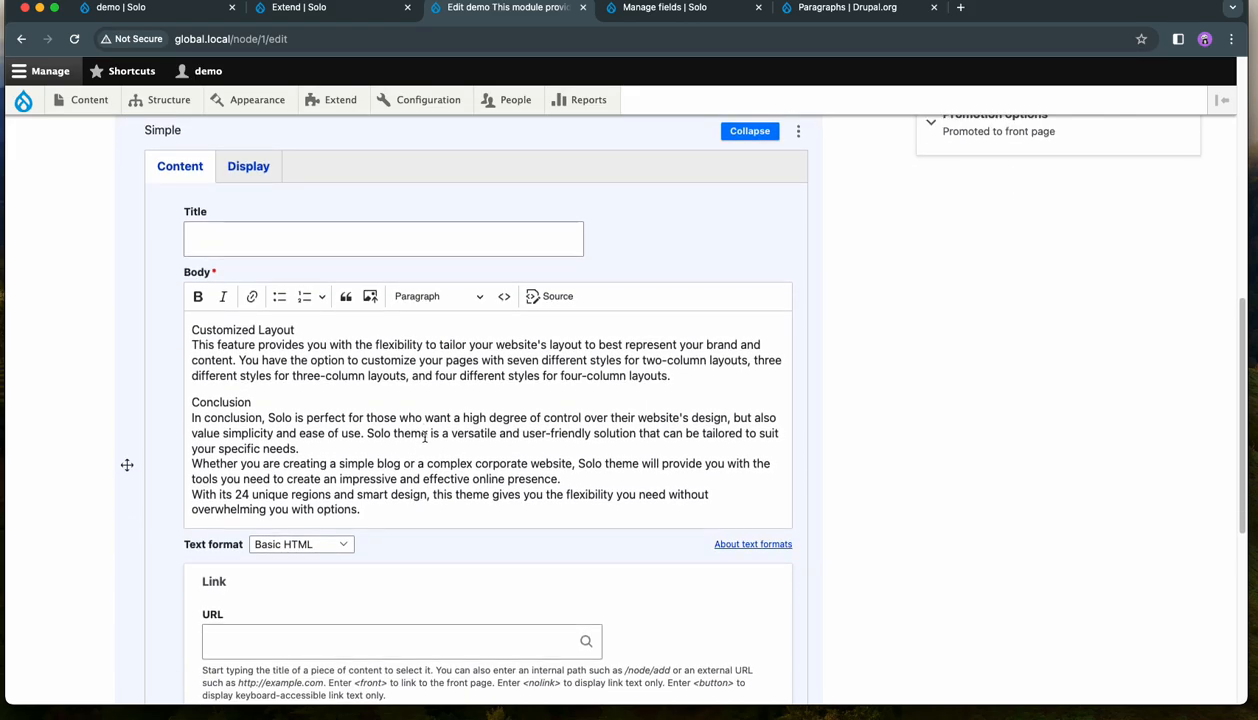
{"action": "scroll", "coordinate": [447, 439], "scroll_direction": "down", "scroll_amount": 2}
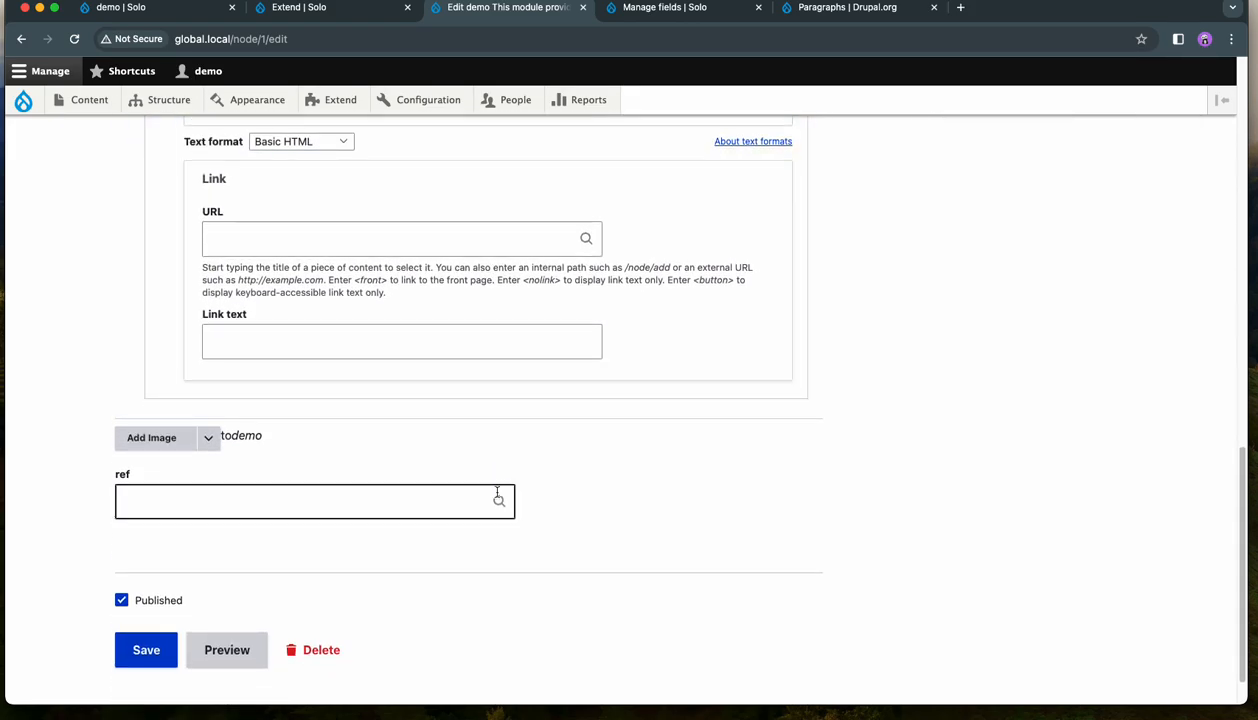
{"action": "left_click", "coordinate": [217, 510]}
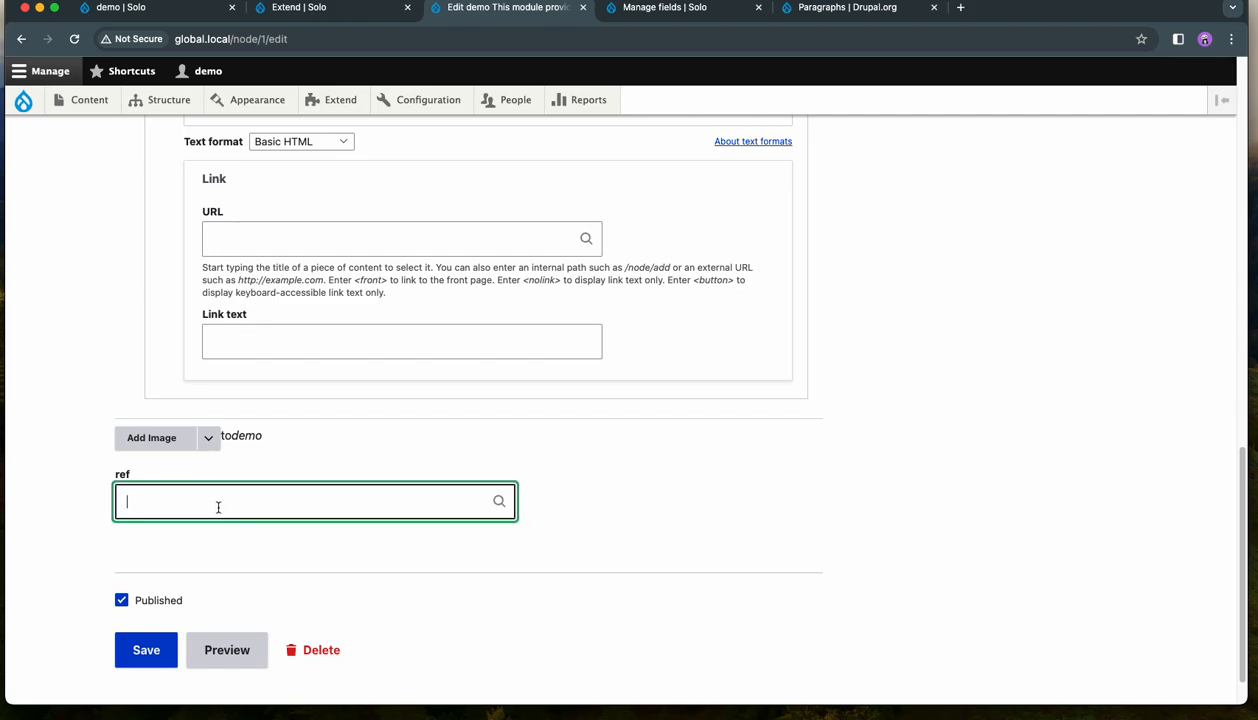
{"action": "type", "text": "s"}
{"action": "left_click", "coordinate": [186, 537]}
{"action": "scroll", "coordinate": [742, 490], "scroll_direction": "down", "scroll_amount": 1}
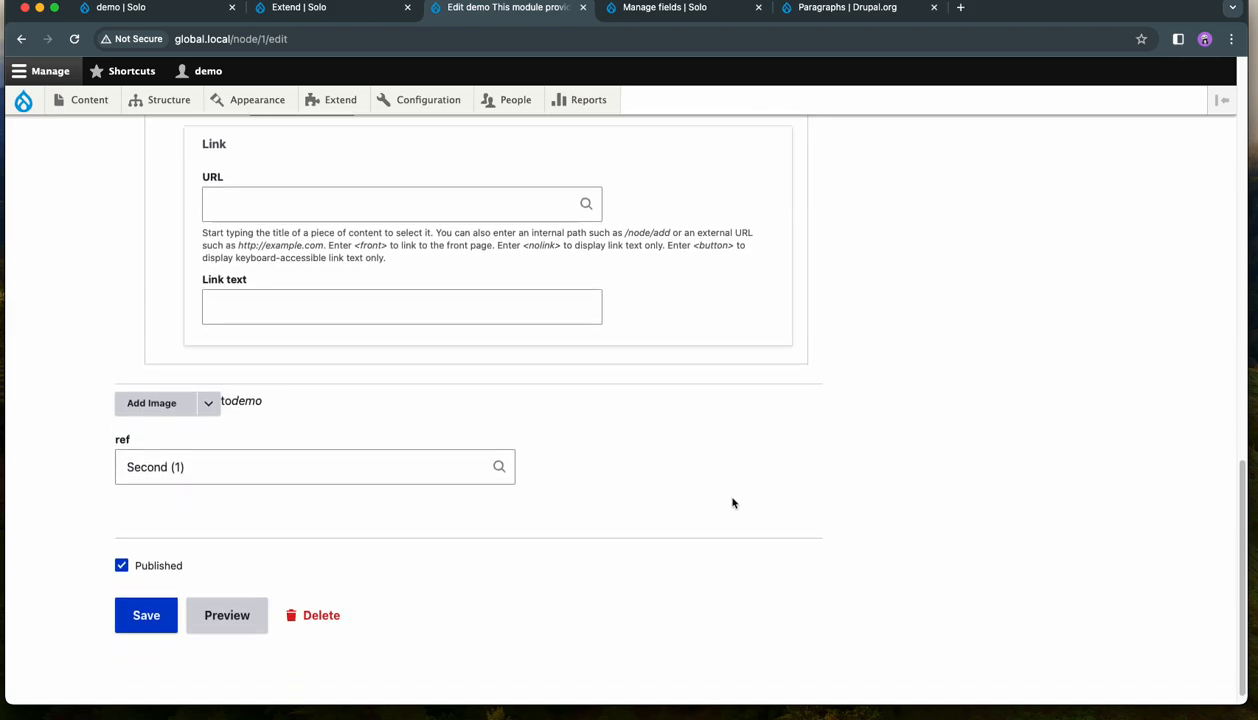
{"action": "left_click", "coordinate": [145, 597]}
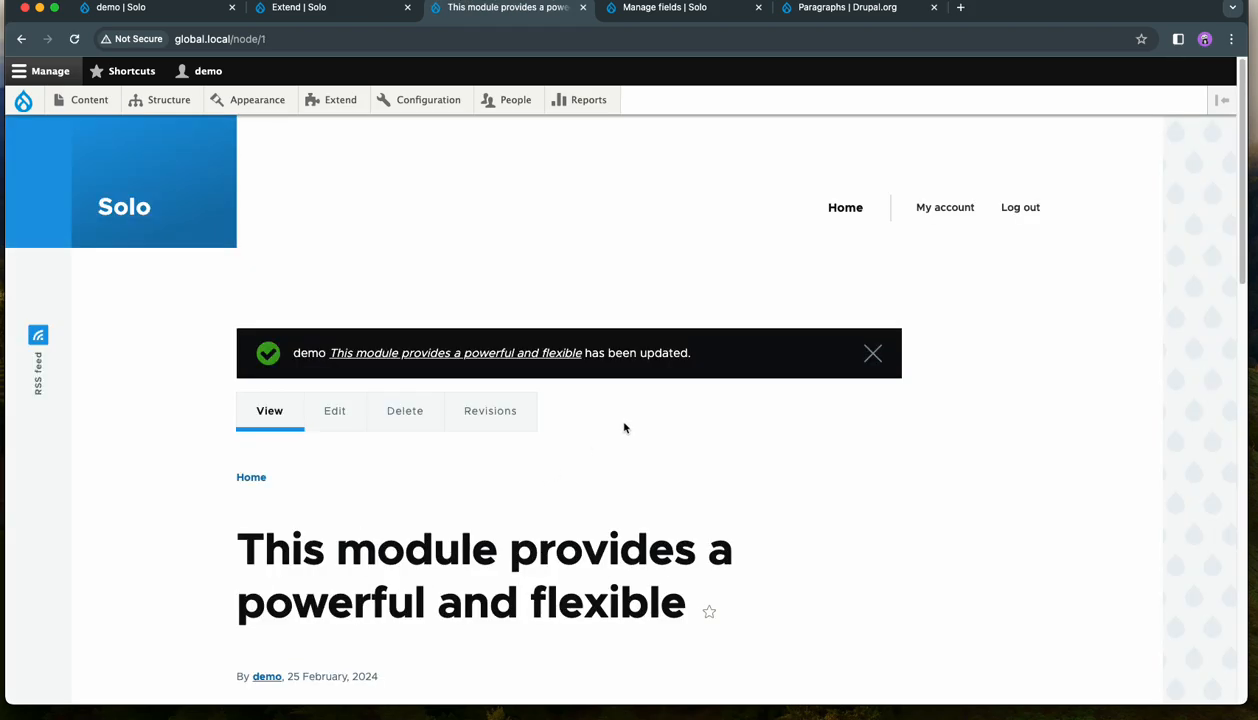
- Examine the updated page, highlighting the Conclusion text and the ref label to check how the referenced block is displayed
{"action": "scroll", "coordinate": [619, 428], "scroll_direction": "down", "scroll_amount": 10}
{"action": "left_click_drag", "start_coordinate": [390, 413], "coordinate": [229, 416]}
{"action": "scroll", "coordinate": [532, 415], "scroll_direction": "down", "scroll_amount": 5}
{"action": "left_click_drag", "start_coordinate": [261, 370], "coordinate": [228, 369]}
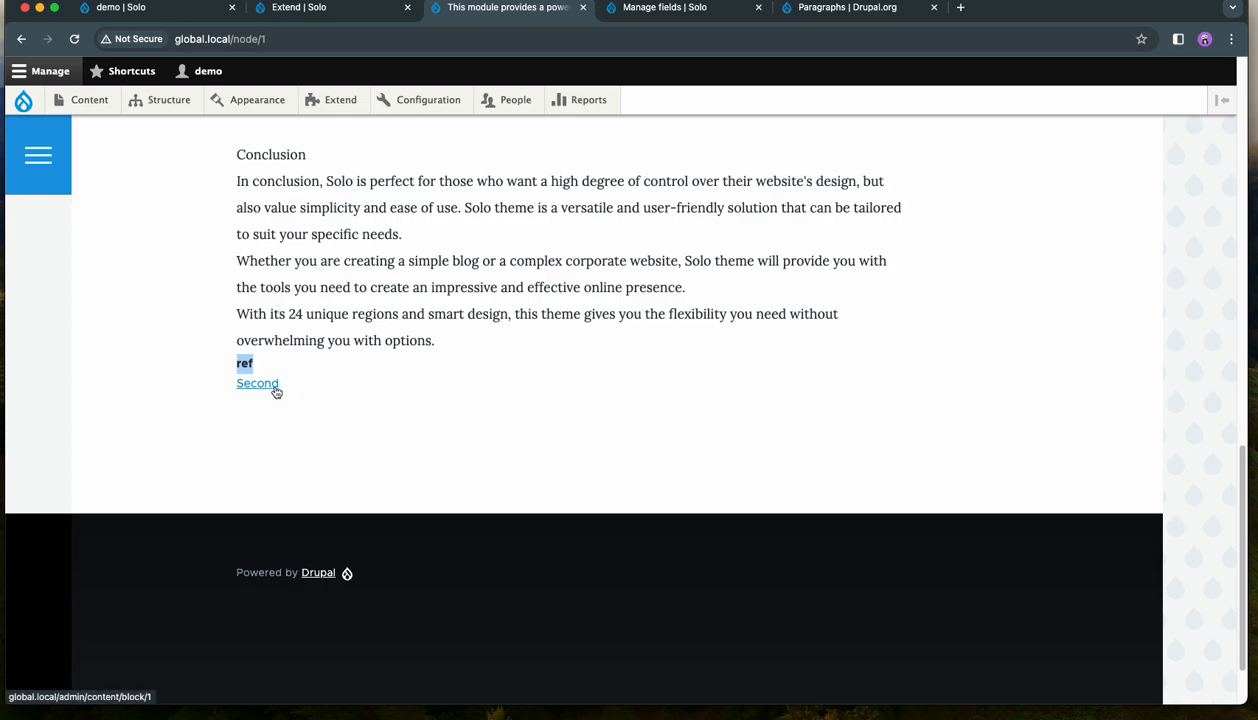
{"action": "scroll", "coordinate": [435, 412], "scroll_direction": "up", "scroll_amount": 1}
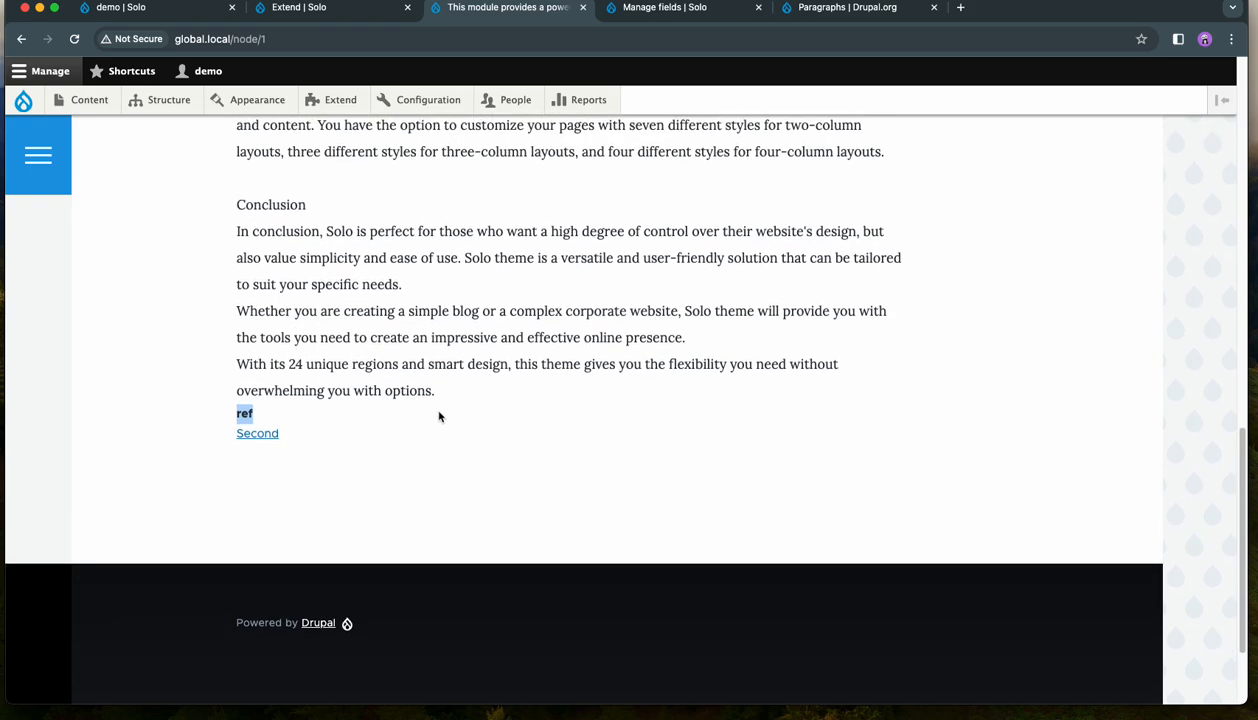
{"action": "scroll", "coordinate": [478, 422], "scroll_direction": "up", "scroll_amount": 10}
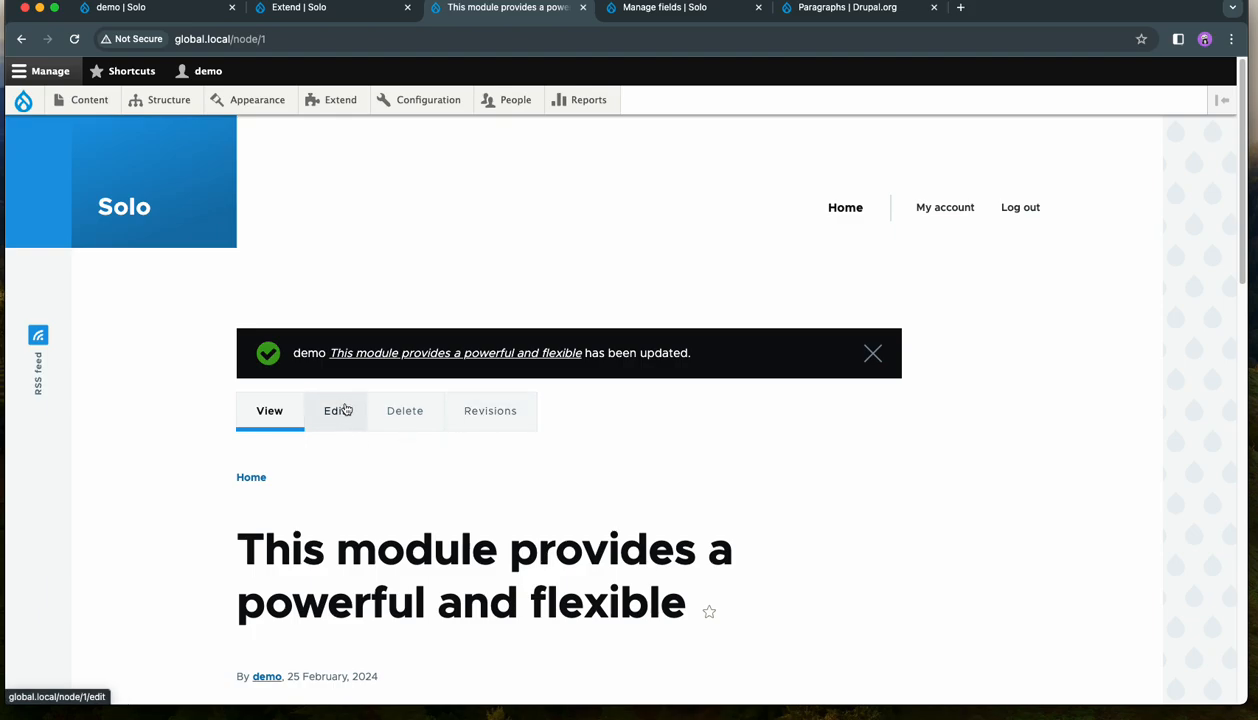
{"action": "mouse_move", "coordinate": [166, 104]}
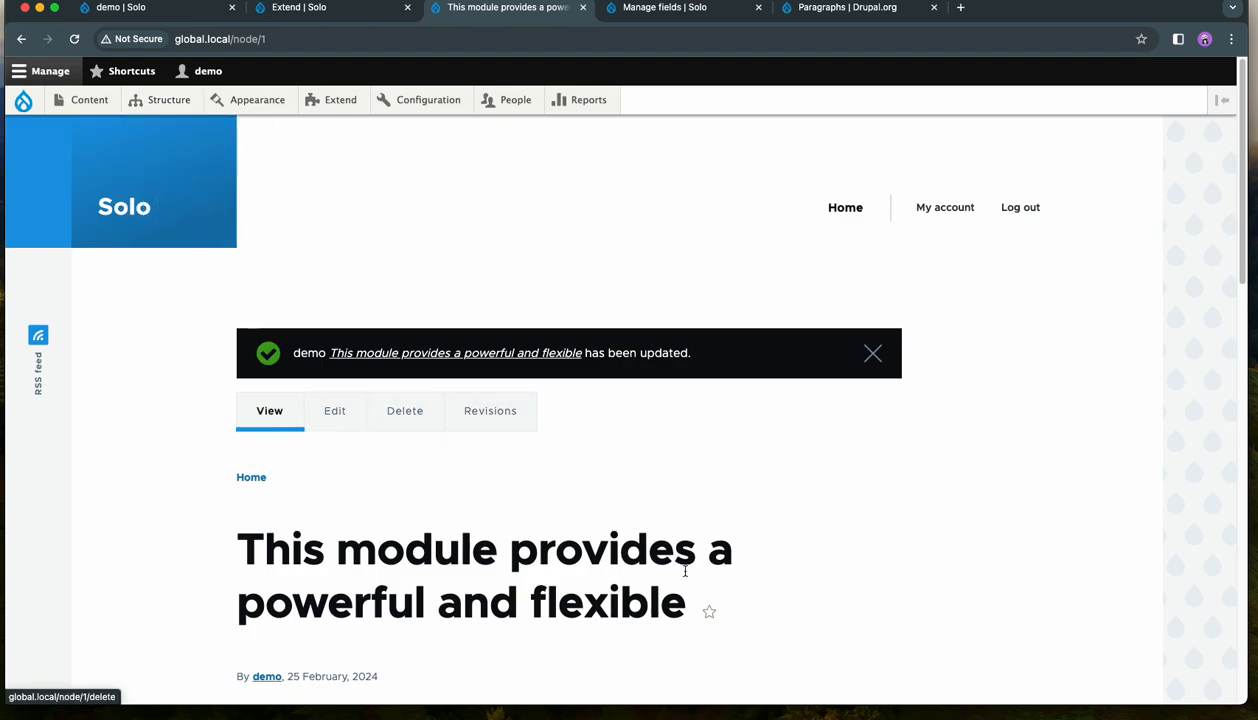
{"action": "scroll", "coordinate": [498, 578], "scroll_direction": "down", "scroll_amount": 14}
{"action": "scroll", "coordinate": [499, 579], "scroll_direction": "down", "scroll_amount": 5}
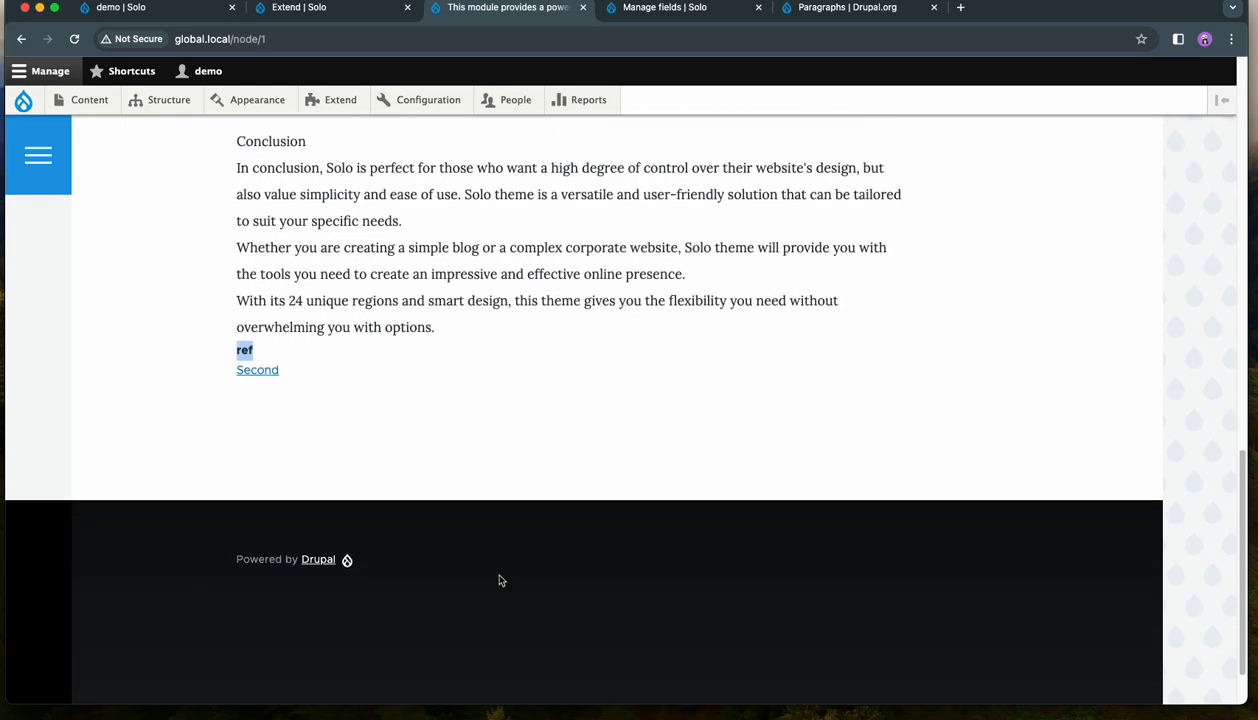
{"action": "scroll", "coordinate": [292, 417], "scroll_direction": "up", "scroll_amount": 19}
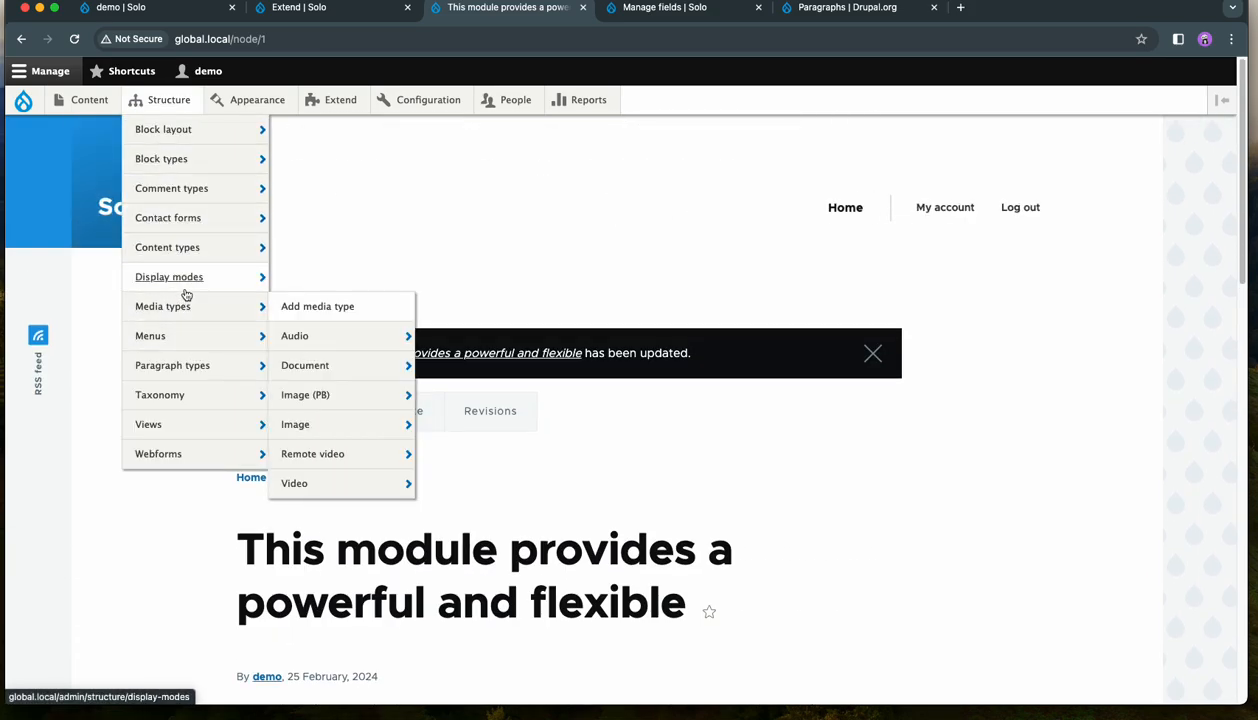
- In the demo content type's display settings, set the ref field's format to Rendered entity and save
{"action": "mouse_move", "coordinate": [185, 247]}
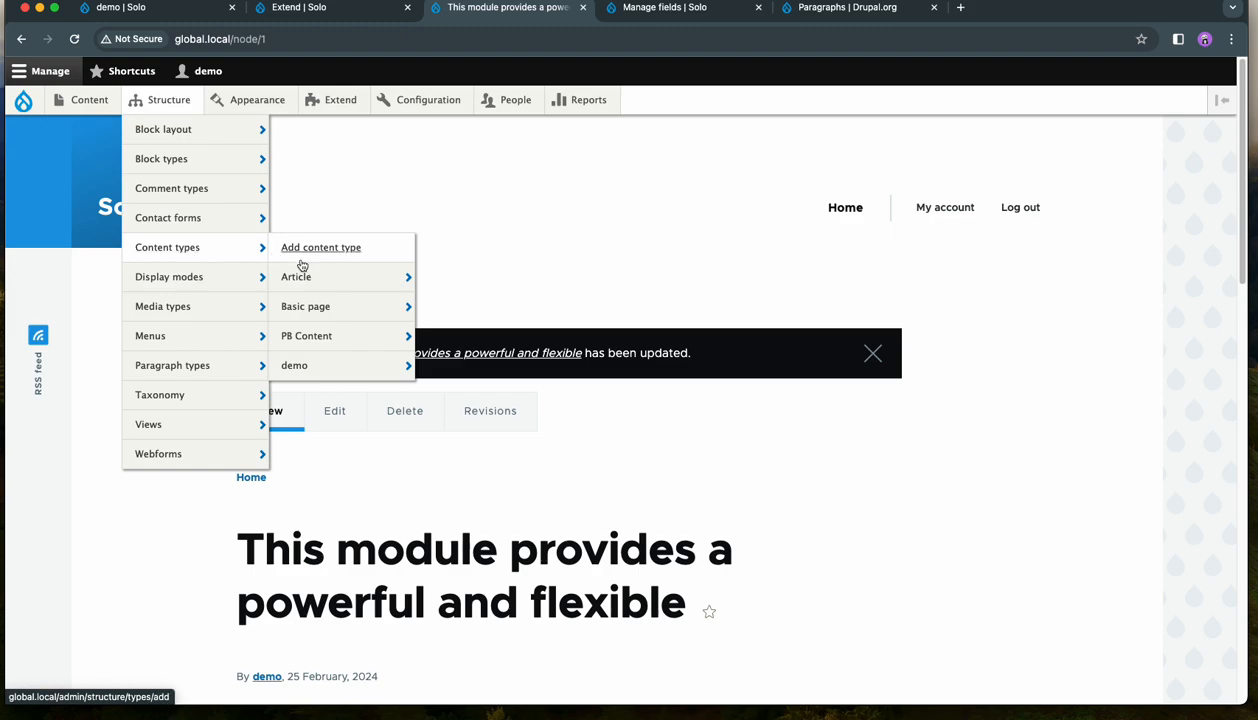
{"action": "mouse_move", "coordinate": [326, 355]}
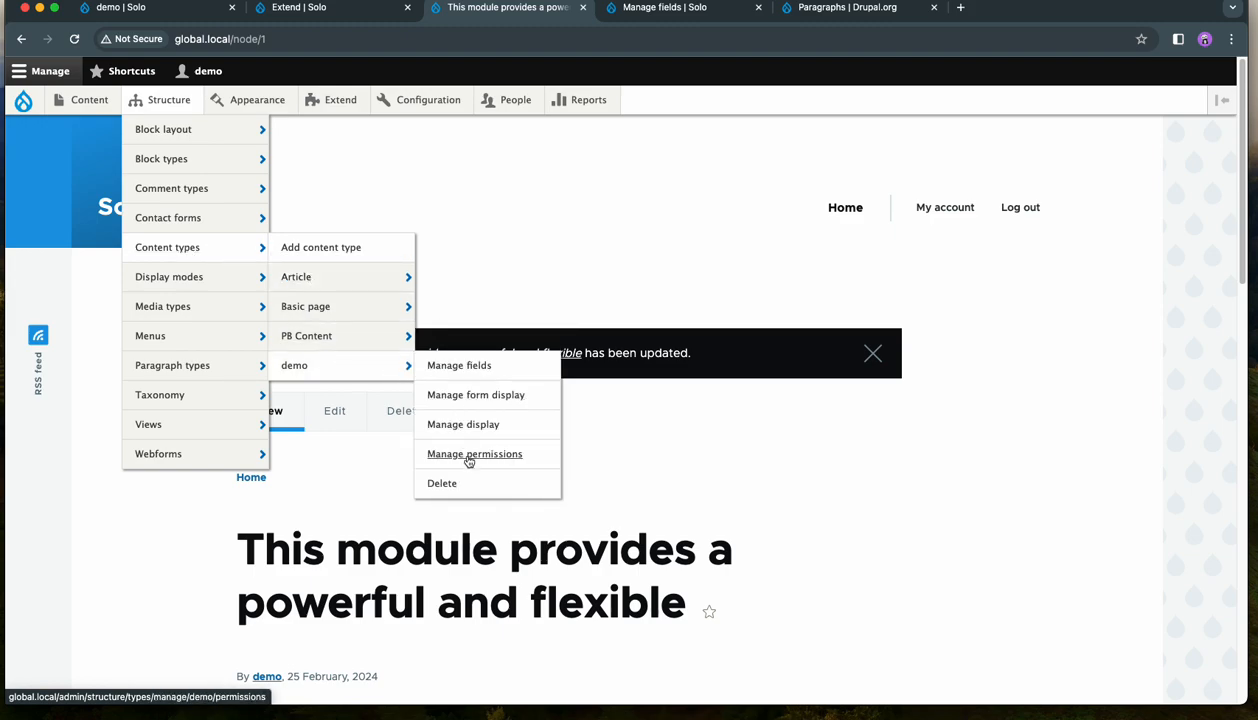
{"action": "left_click", "coordinate": [466, 432]}
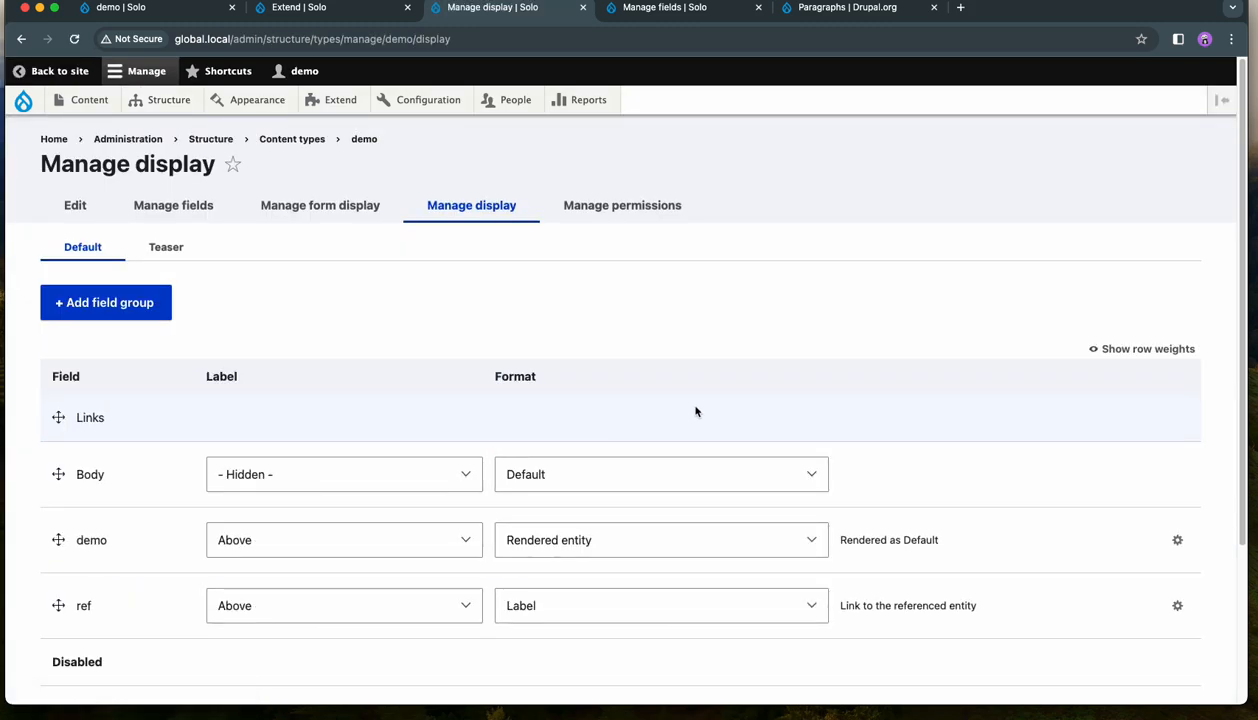
{"action": "scroll", "coordinate": [694, 413], "scroll_direction": "down", "scroll_amount": 4}
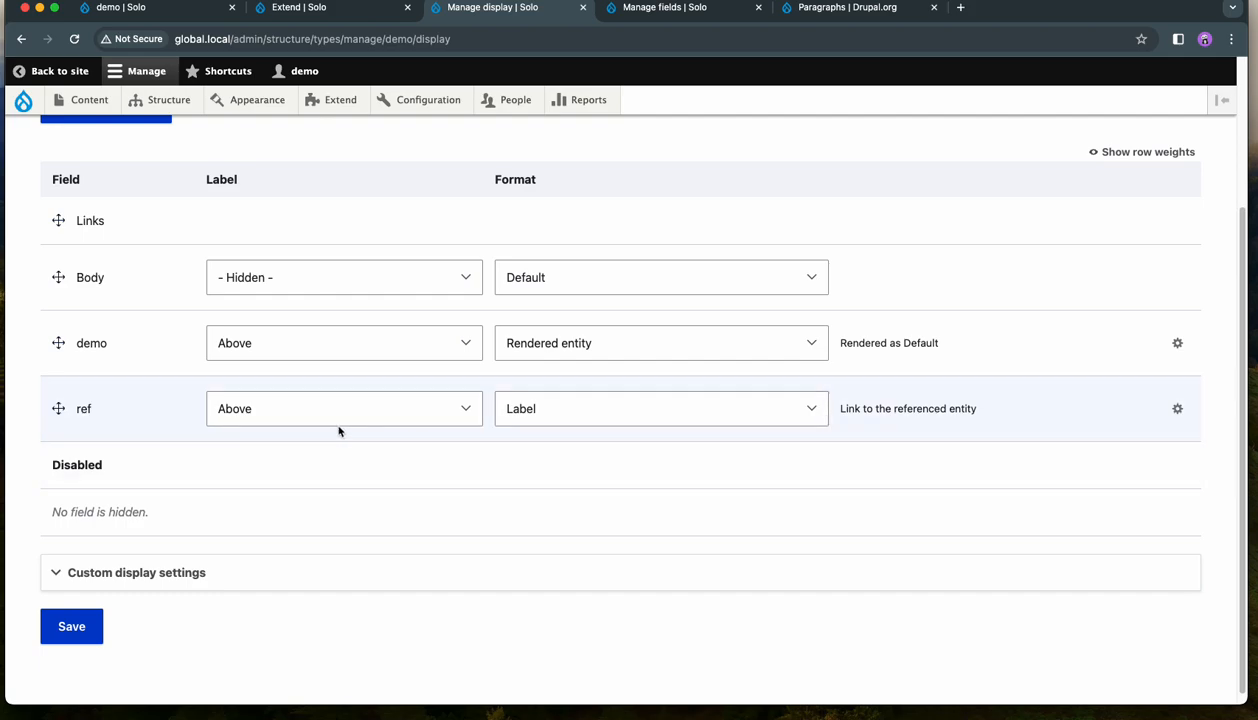
{"action": "left_click", "coordinate": [680, 414]}
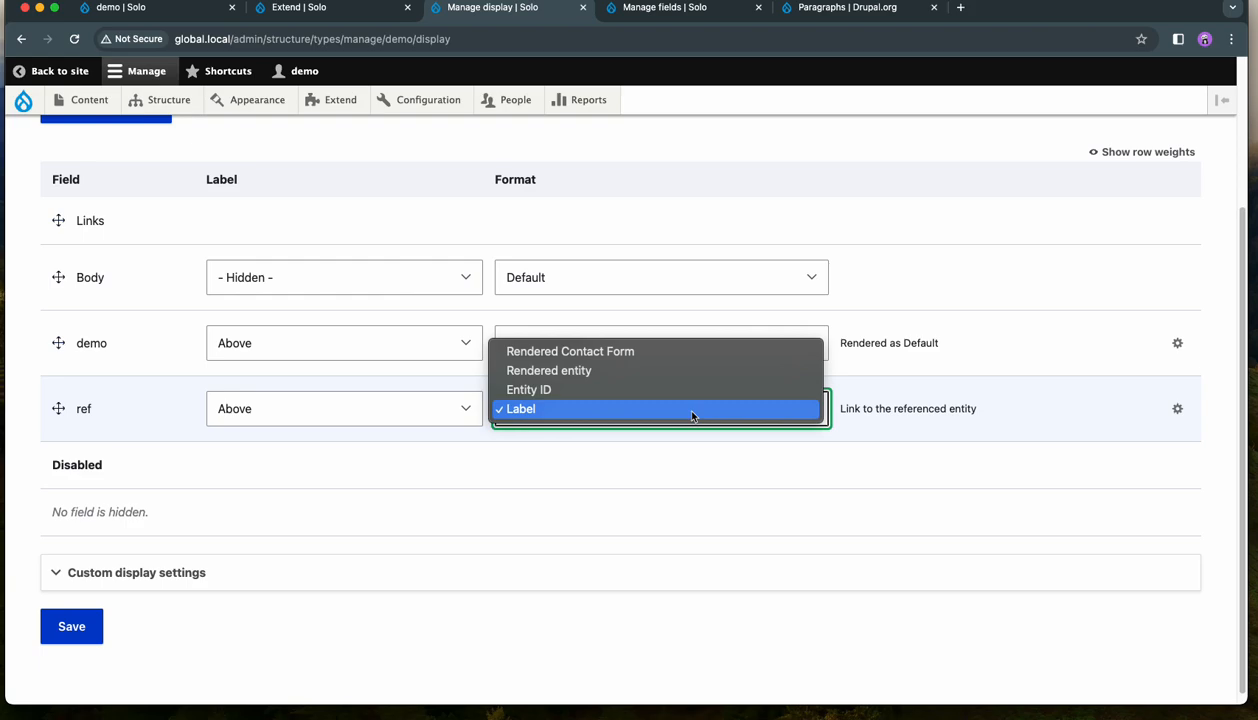
{"action": "left_click", "coordinate": [663, 370]}
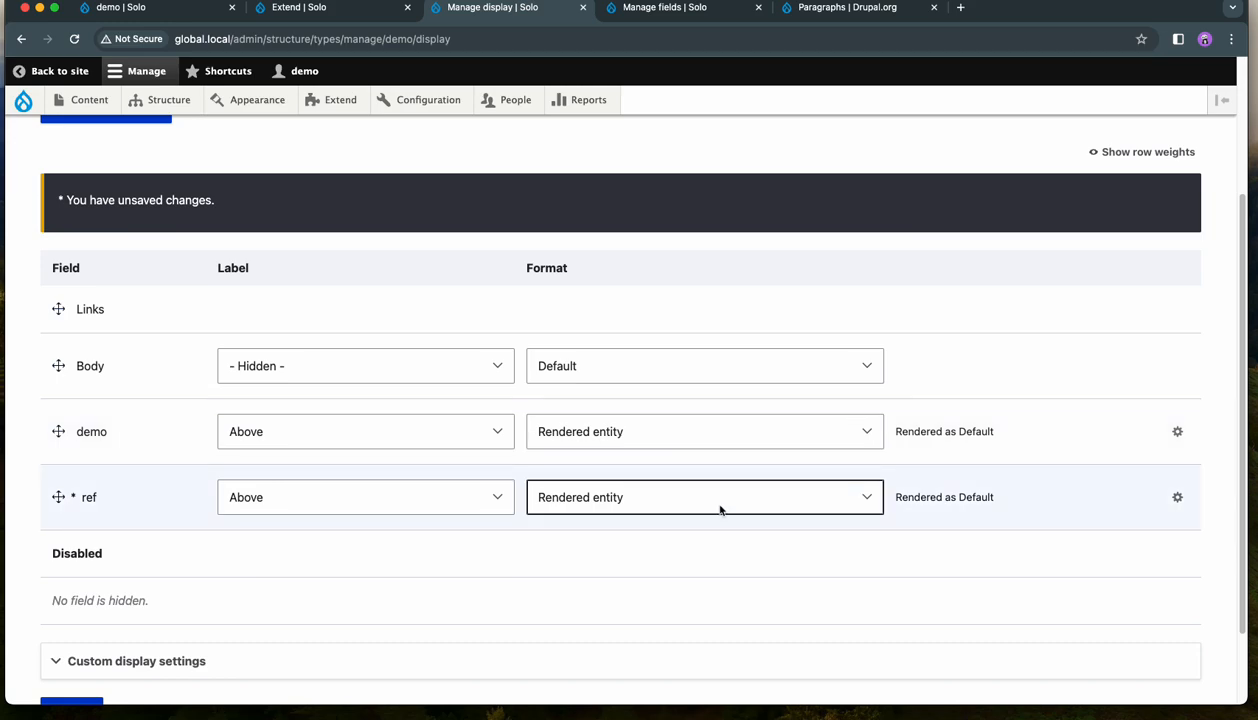
{"action": "scroll", "coordinate": [721, 510], "scroll_direction": "down", "scroll_amount": 1}
{"action": "scroll", "coordinate": [724, 510], "scroll_direction": "up", "scroll_amount": 5}
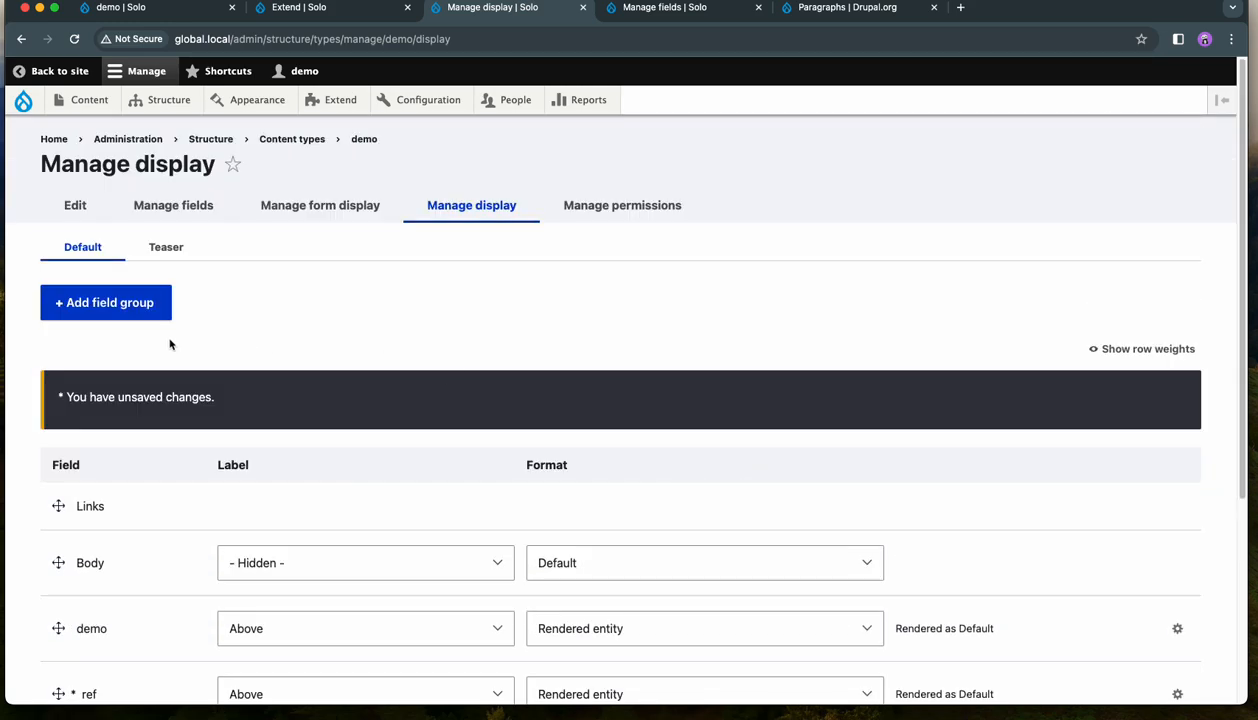
{"action": "scroll", "coordinate": [161, 570], "scroll_direction": "down", "scroll_amount": 3}
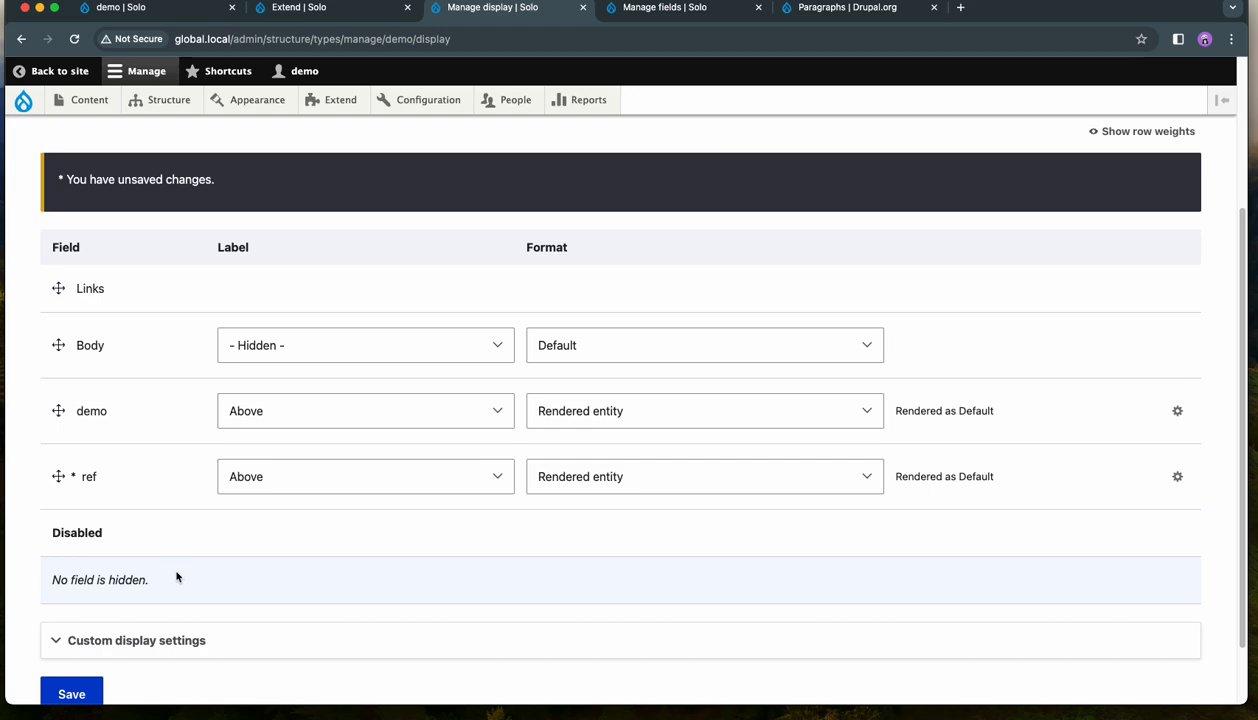
{"action": "scroll", "coordinate": [236, 560], "scroll_direction": "down", "scroll_amount": 1}
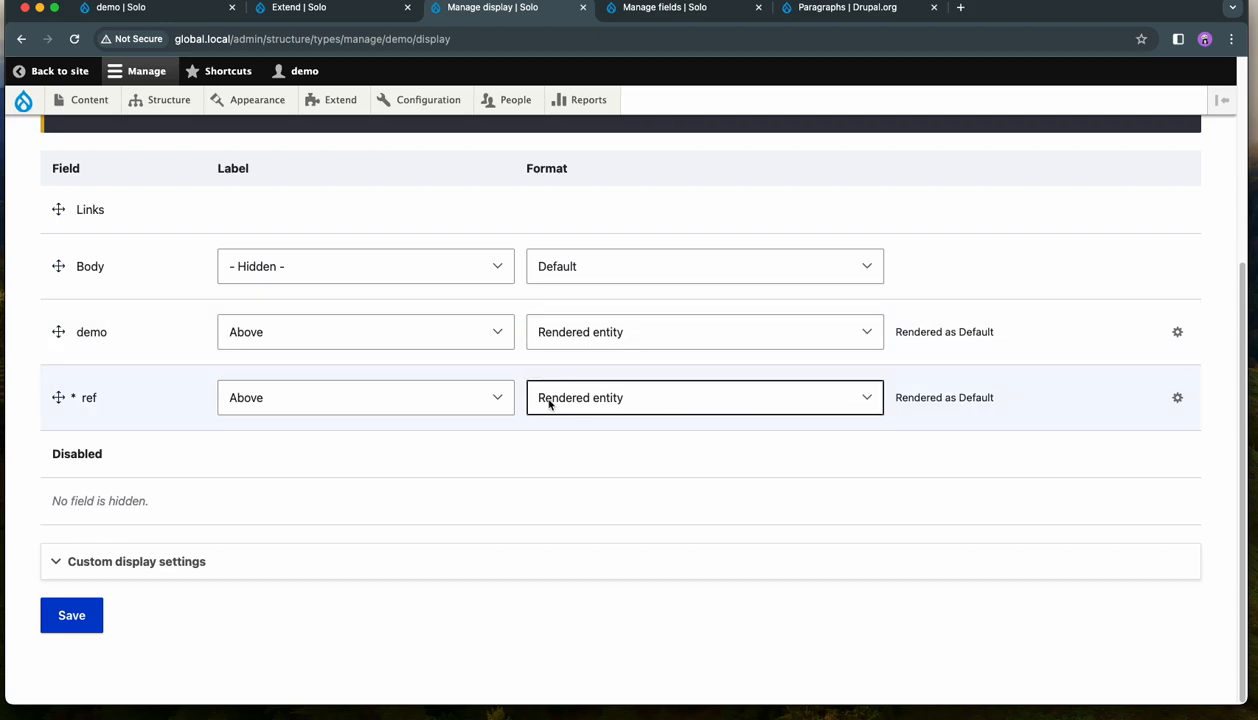
{"action": "left_click", "coordinate": [68, 619]}
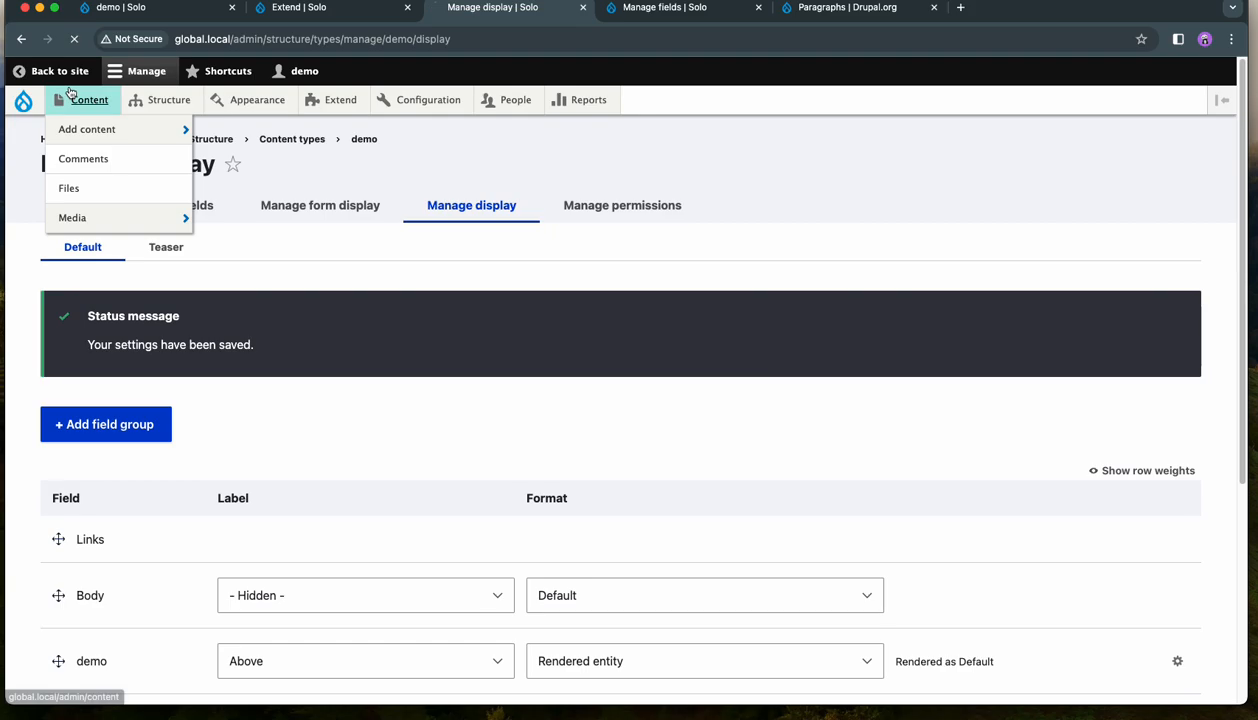
- Reopen the published demo item from the content list and examine the output under the demo and ref labels
{"action": "left_click", "coordinate": [86, 99]}
{"action": "left_click", "coordinate": [266, 467]}
{"action": "scroll", "coordinate": [648, 308], "scroll_direction": "down", "scroll_amount": 10}
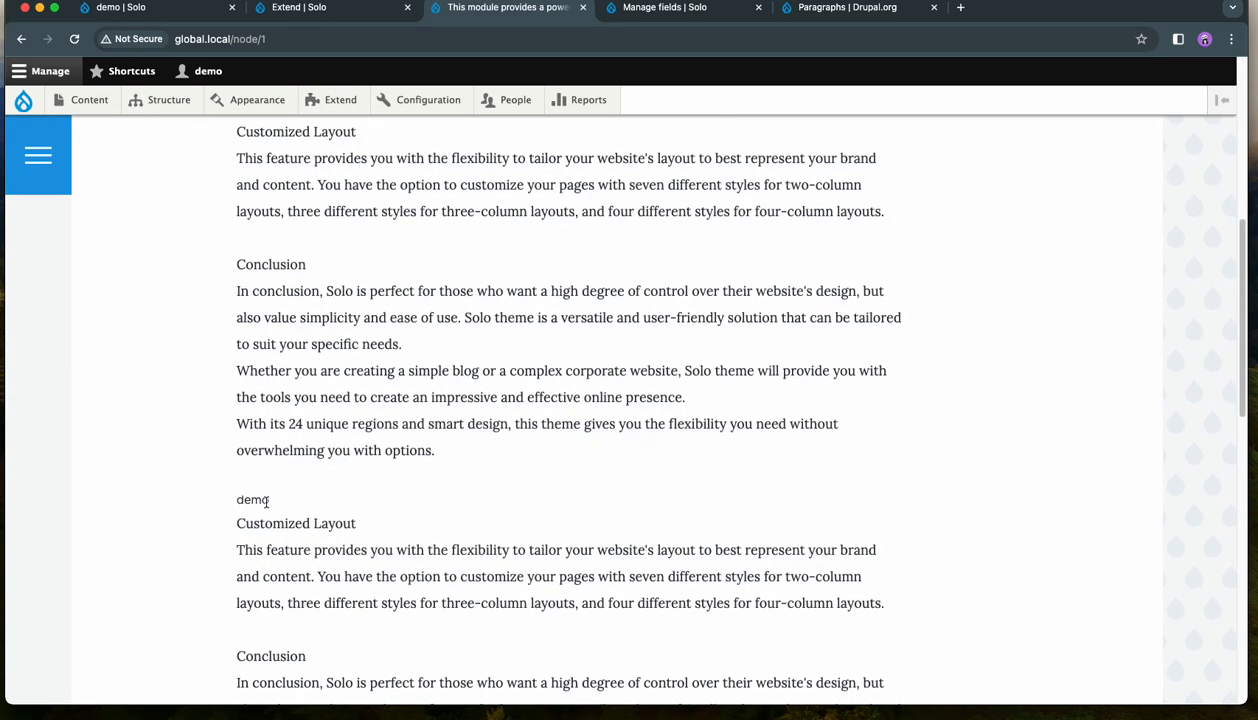
{"action": "scroll", "coordinate": [301, 525], "scroll_direction": "down", "scroll_amount": 6}
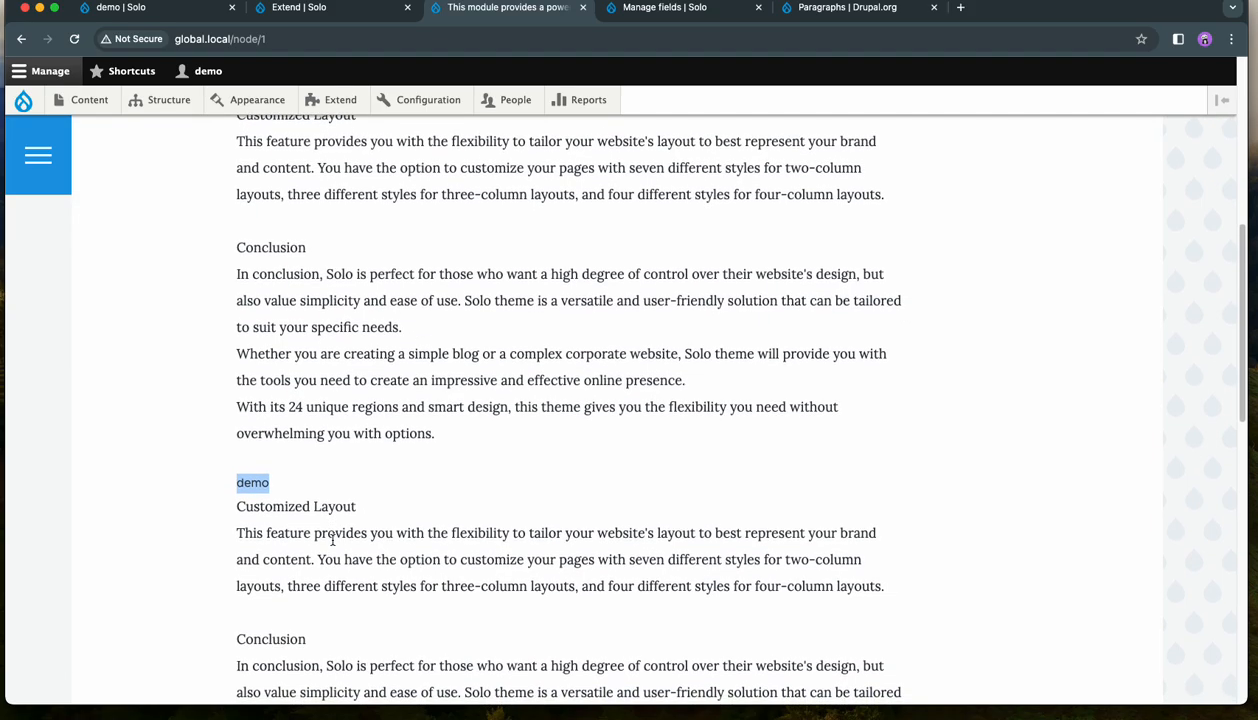
{"action": "scroll", "coordinate": [383, 528], "scroll_direction": "down", "scroll_amount": 1}
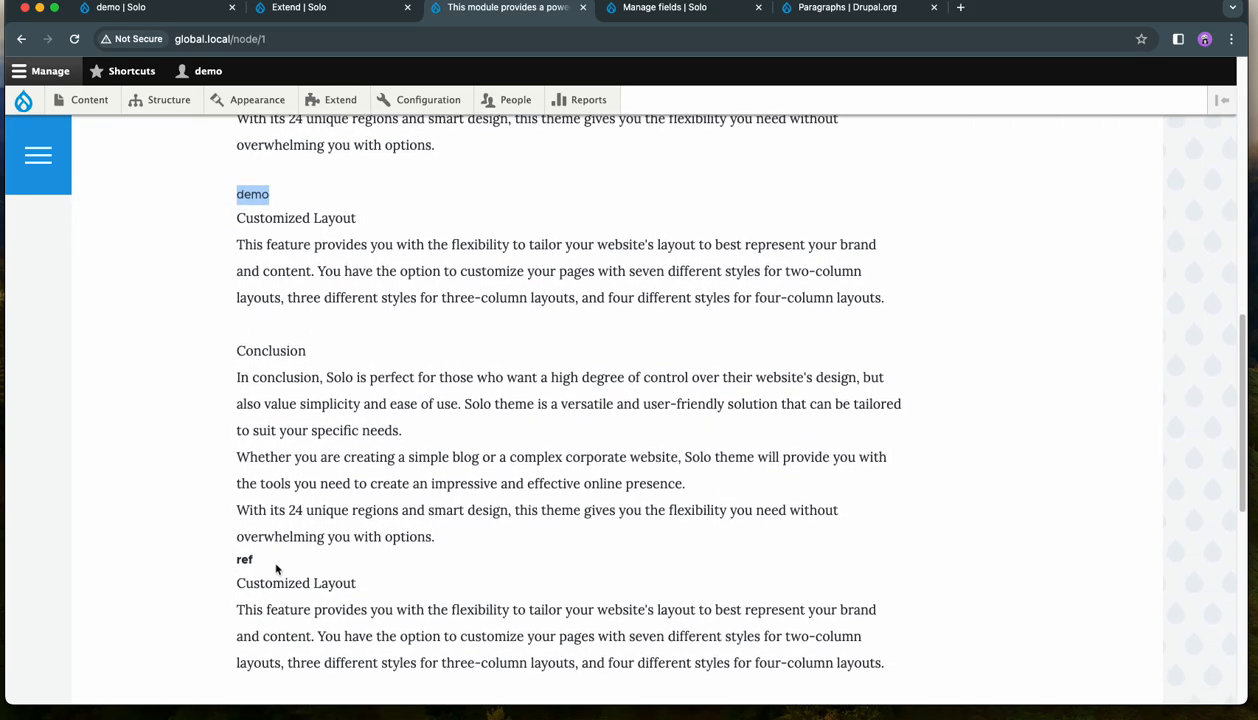
{"action": "double_click", "coordinate": [244, 559]}
{"action": "scroll", "coordinate": [427, 577], "scroll_direction": "down", "scroll_amount": 3}
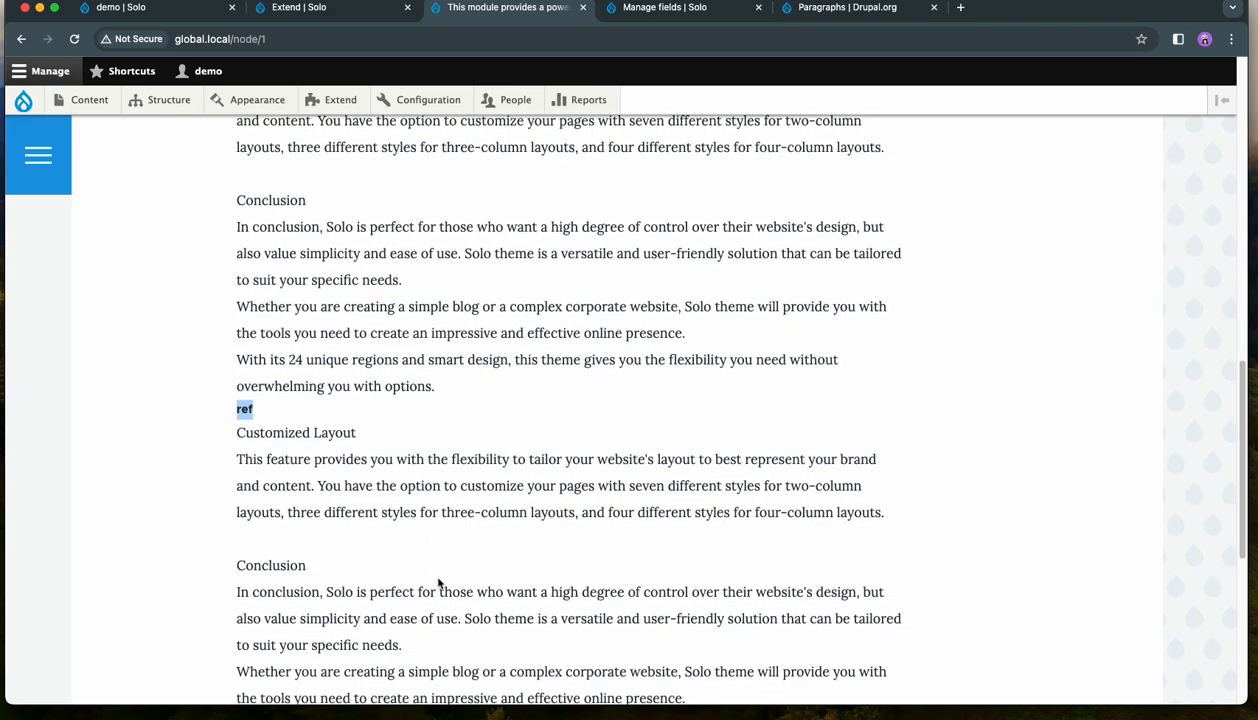
- Open the content administration page in a new tab and view its list of content blocks
{"action": "right_click", "coordinate": [88, 100]}
{"action": "left_click", "coordinate": [130, 105]}
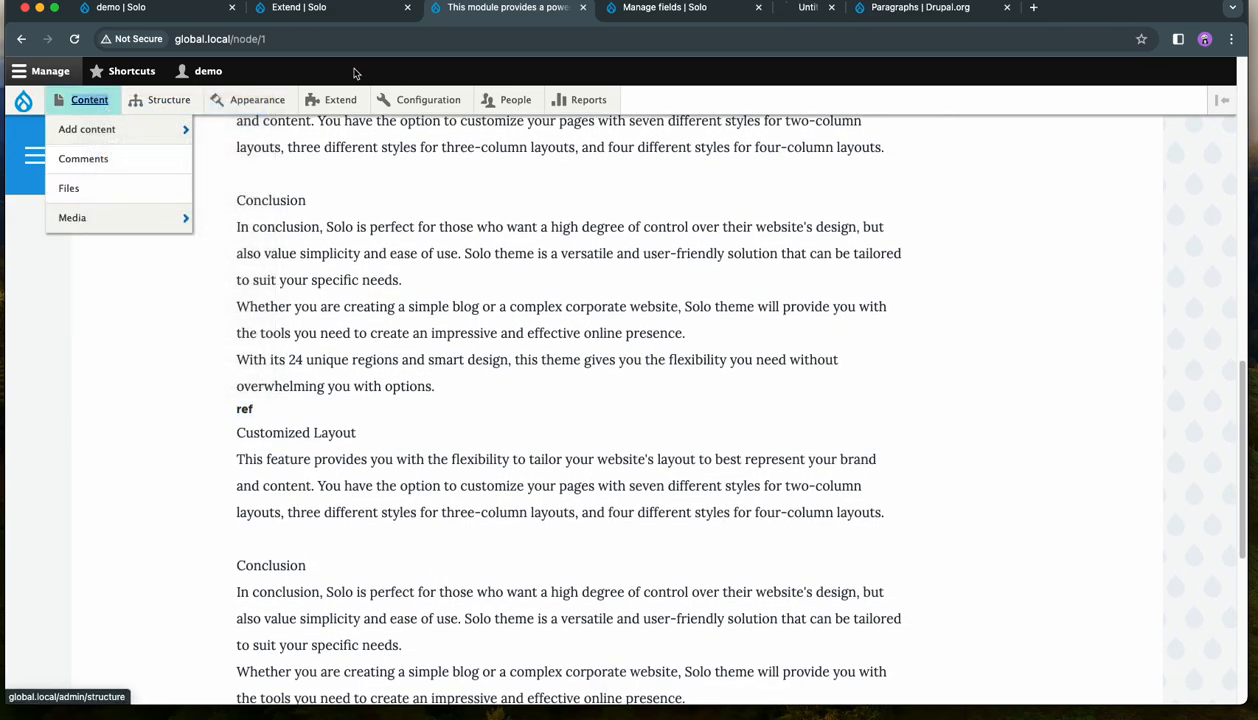
{"action": "left_click", "coordinate": [820, 8]}
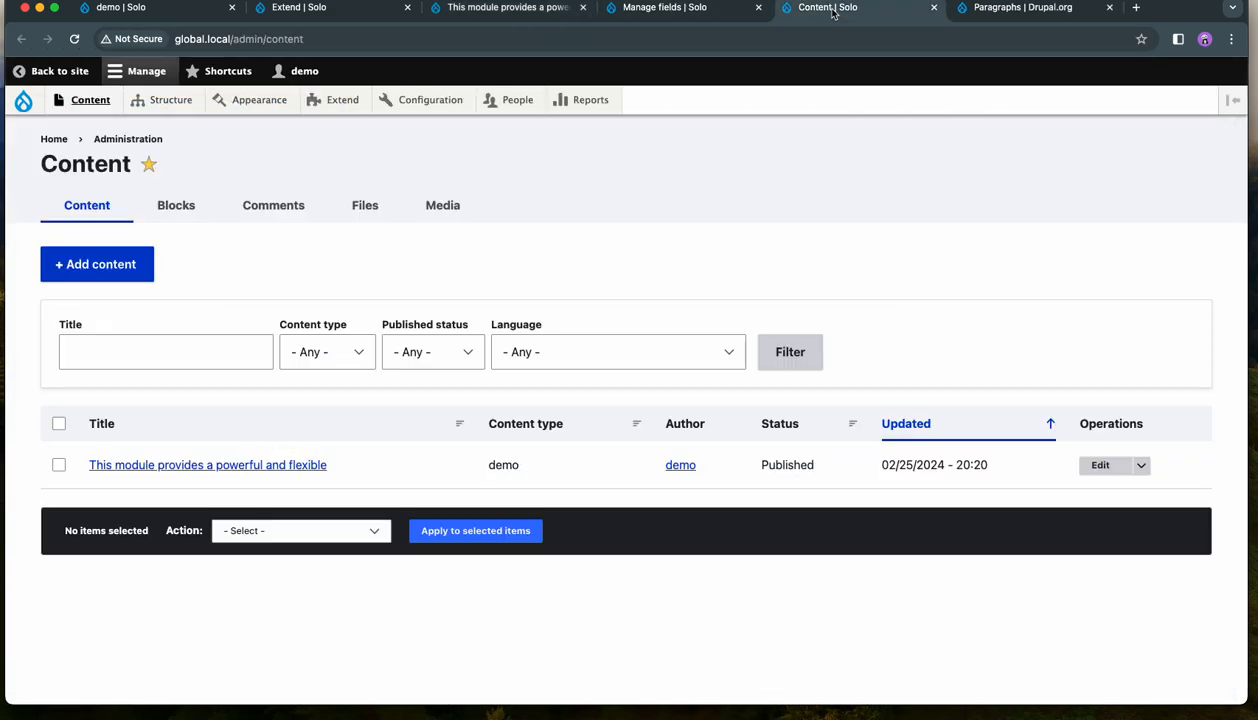
{"action": "left_click", "coordinate": [175, 207]}
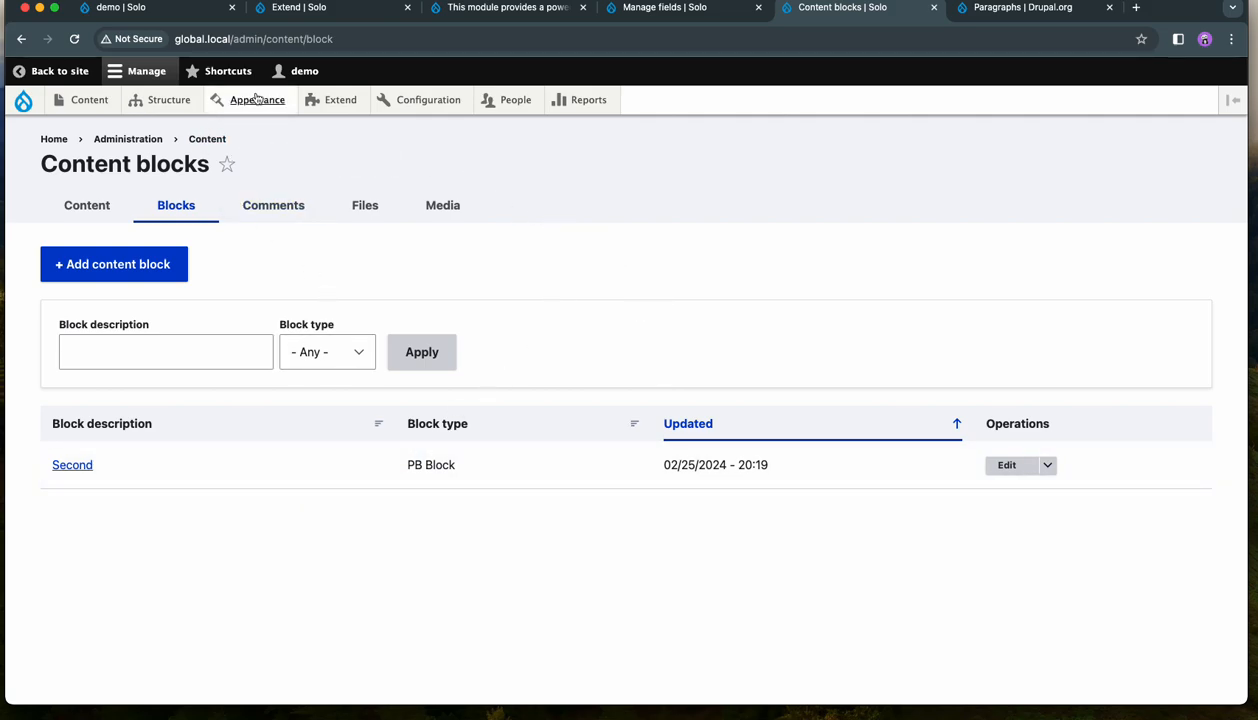
- Return to the published demo page and highlight the "Customized Layout" line under the ref label
{"action": "left_click", "coordinate": [657, 10]}
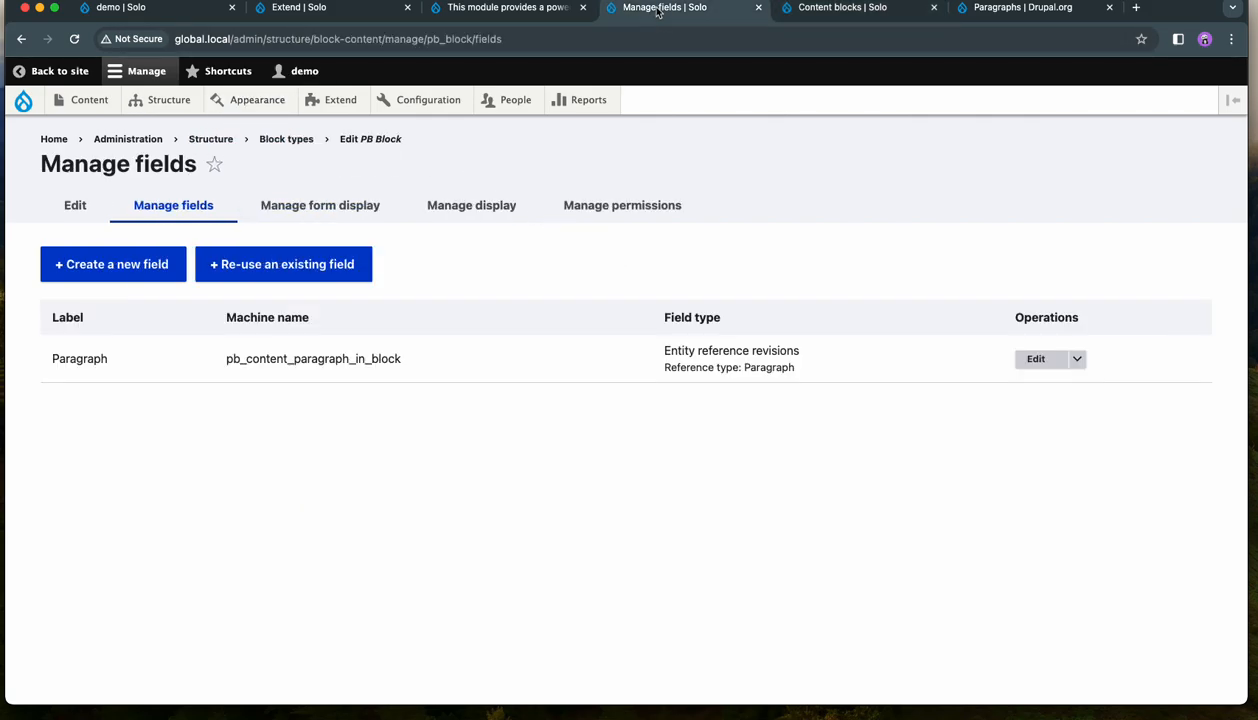
{"action": "left_click", "coordinate": [513, 16]}
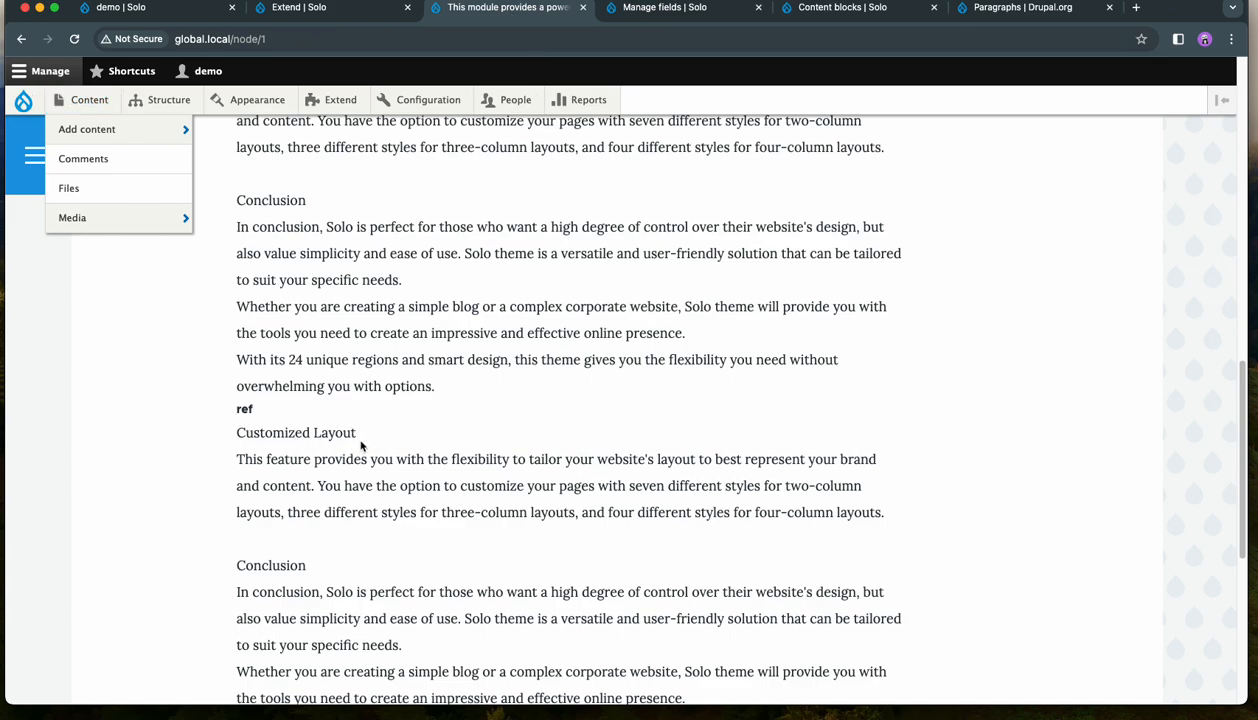
{"action": "left_click_drag", "start_coordinate": [356, 433], "coordinate": [246, 429]}
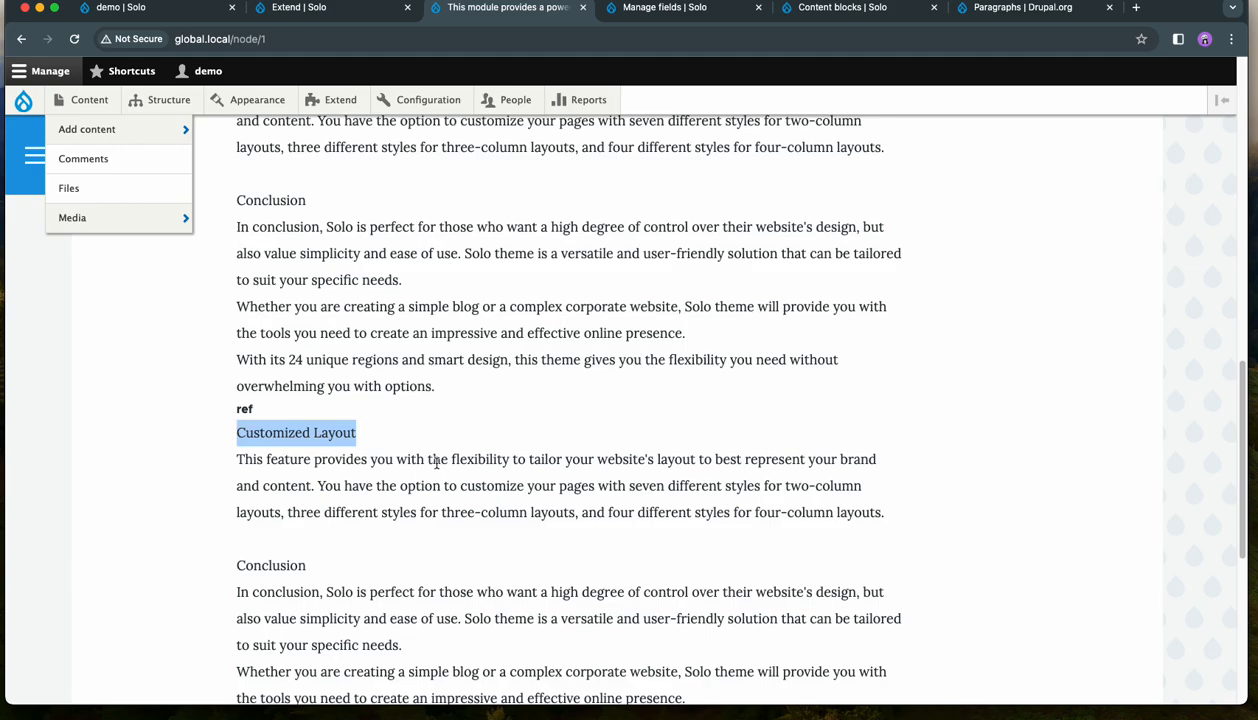
{"action": "mouse_move", "coordinate": [170, 100]}
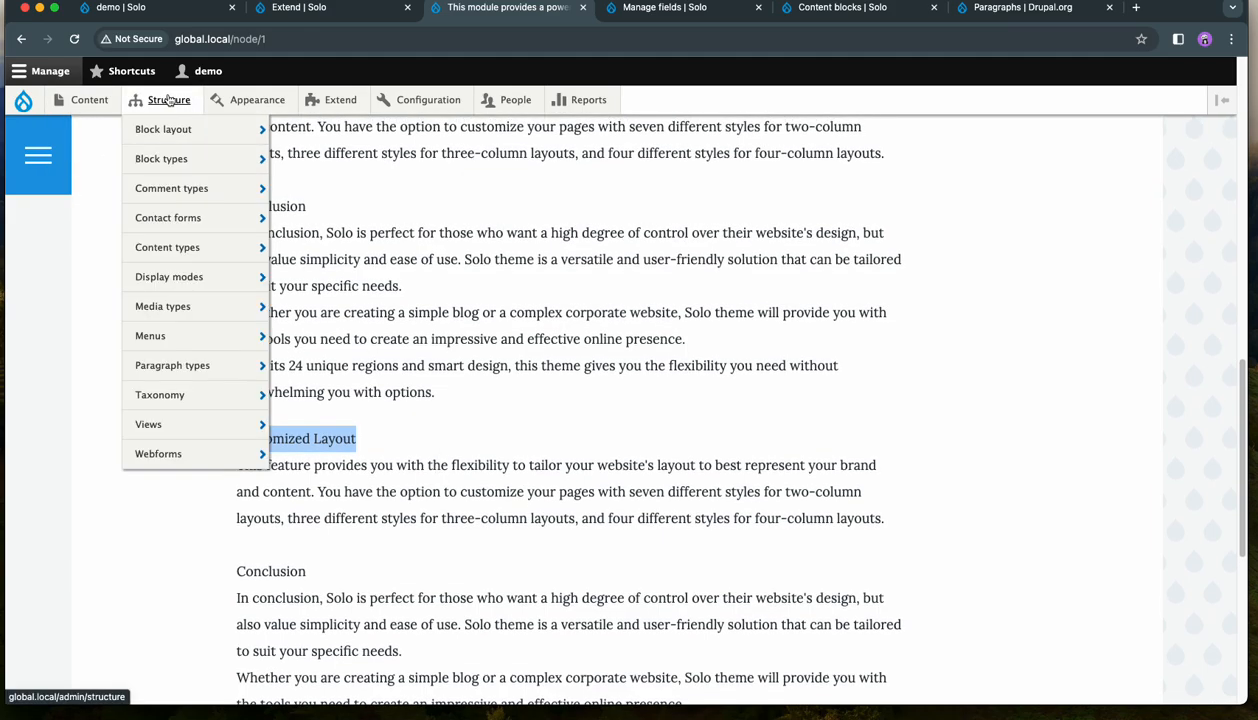
- Open the block layout page and place the Second content block in Olivero's Content region
{"action": "left_click", "coordinate": [166, 131]}
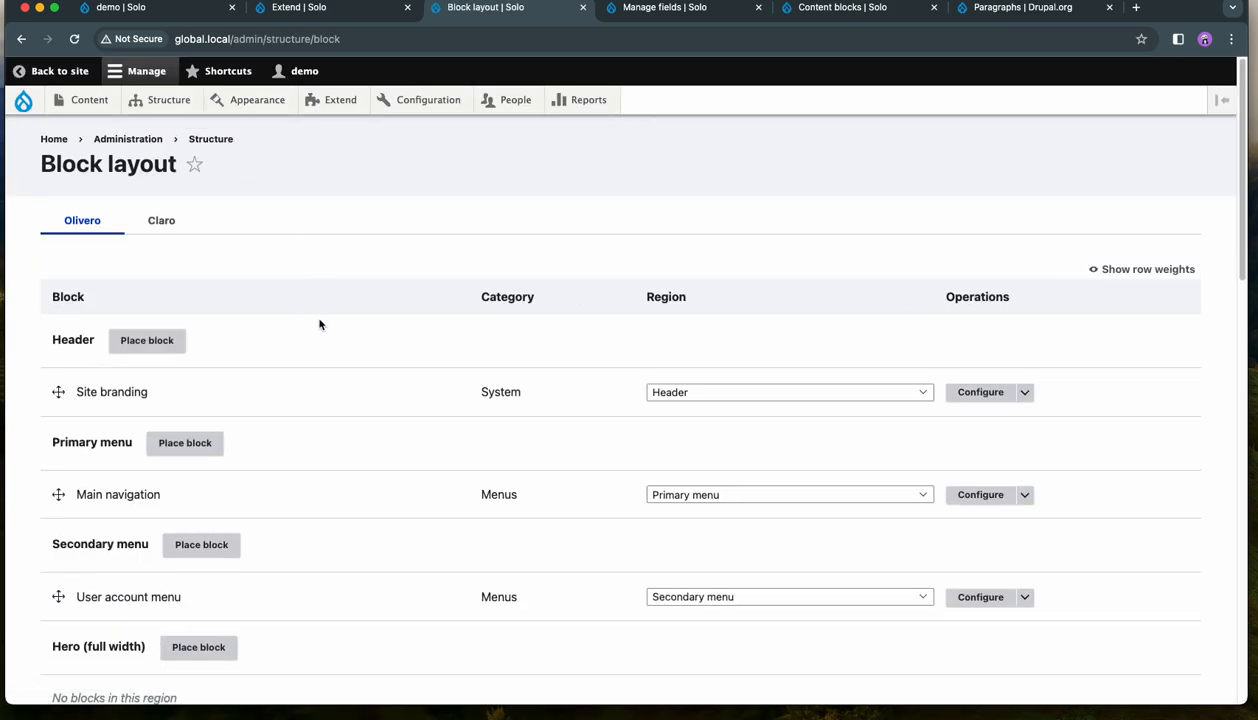
{"action": "scroll", "coordinate": [363, 479], "scroll_direction": "down", "scroll_amount": 5}
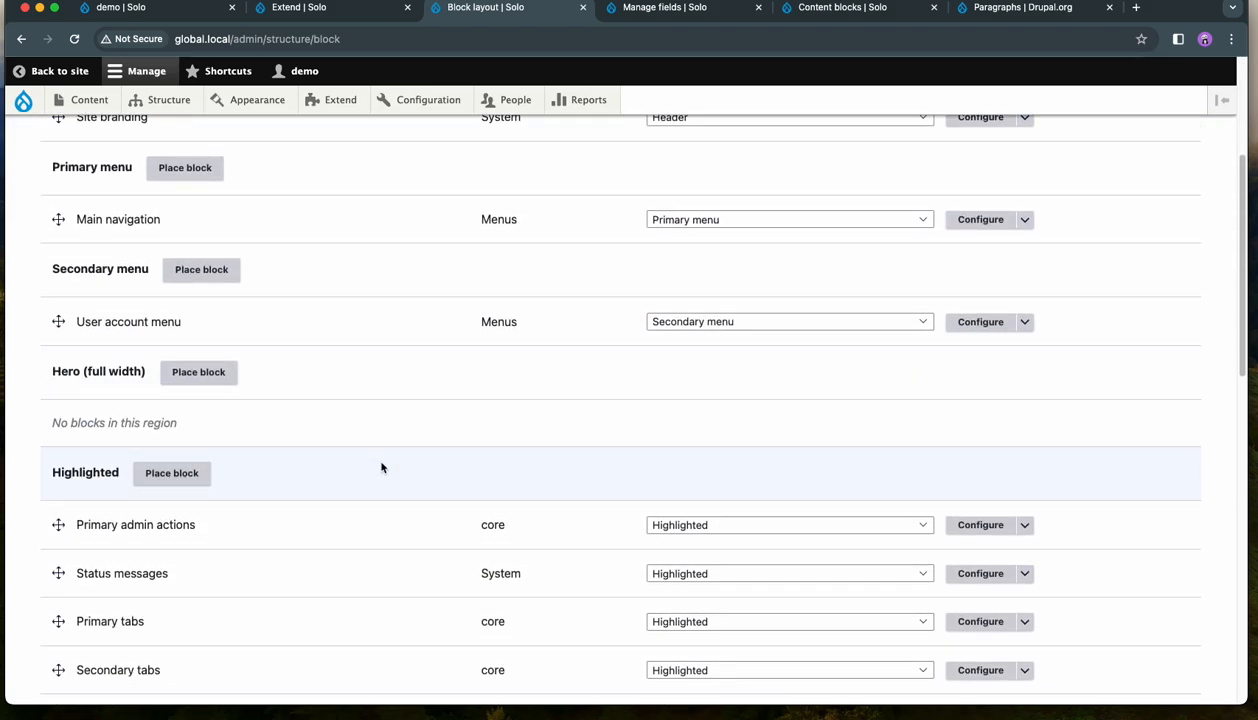
{"action": "scroll", "coordinate": [386, 467], "scroll_direction": "down", "scroll_amount": 8}
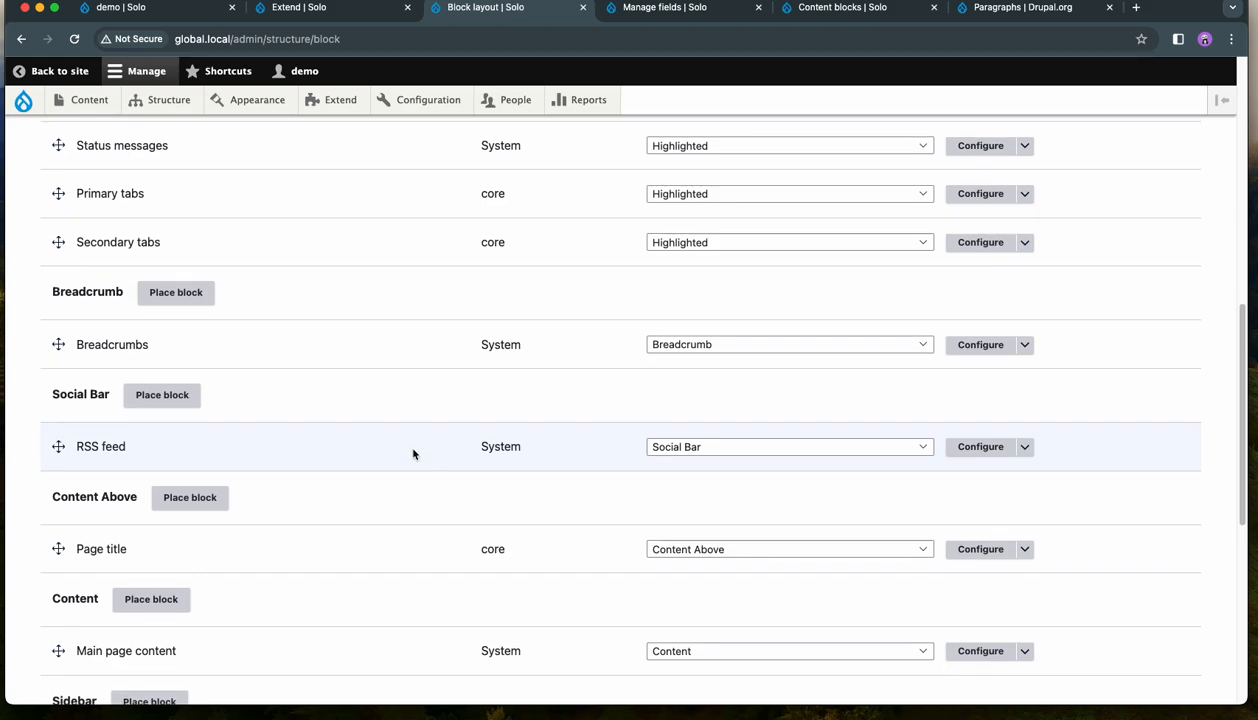
{"action": "scroll", "coordinate": [413, 453], "scroll_direction": "down", "scroll_amount": 1}
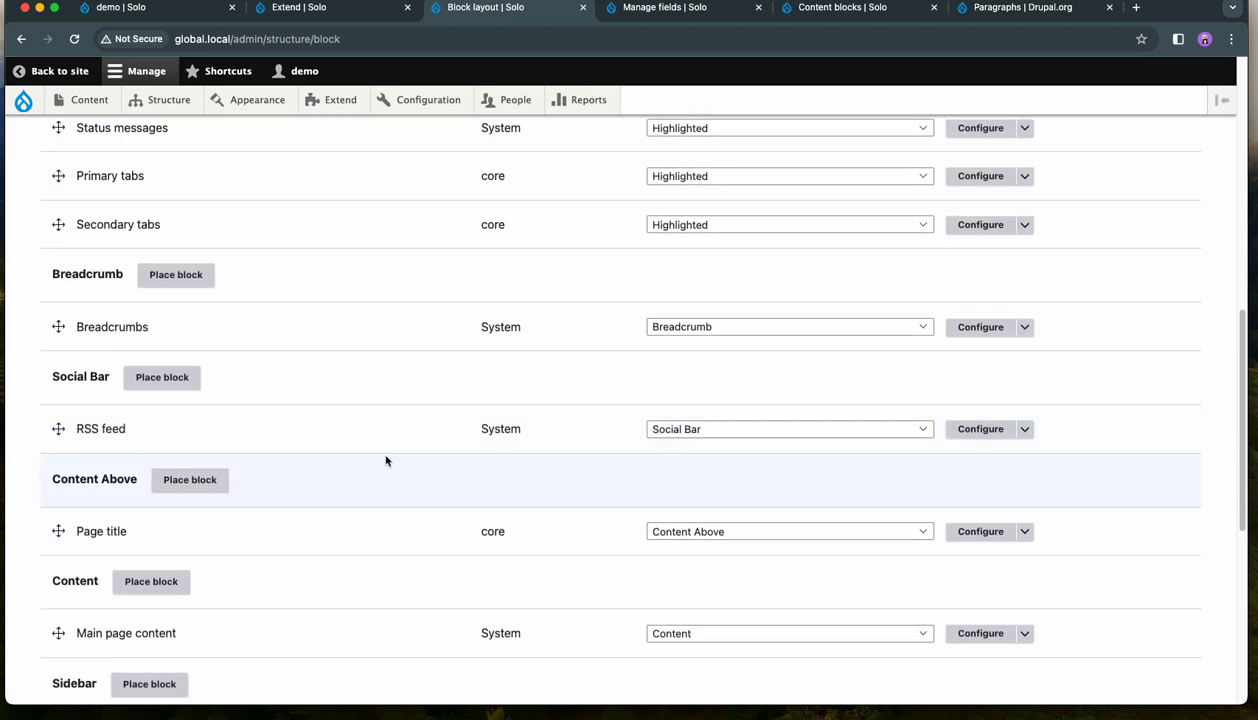
{"action": "scroll", "coordinate": [263, 478], "scroll_direction": "down", "scroll_amount": 1}
{"action": "scroll", "coordinate": [263, 478], "scroll_direction": "down", "scroll_amount": 1}
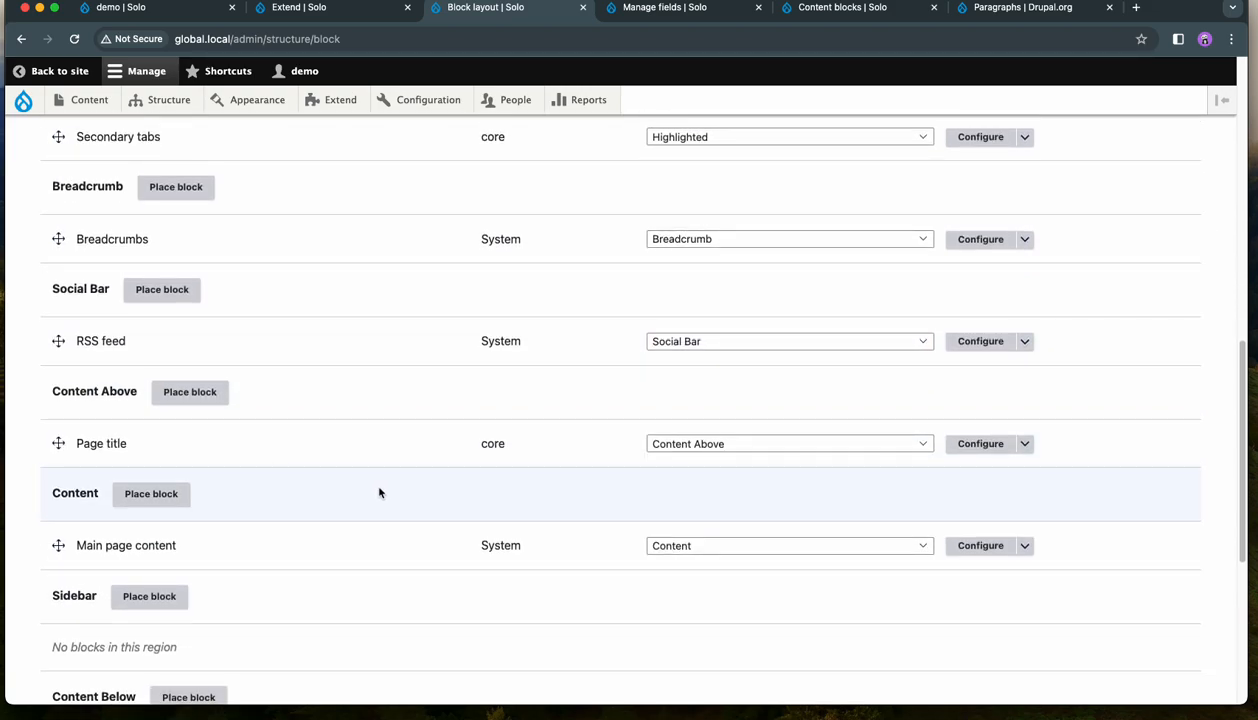
{"action": "left_click", "coordinate": [158, 495]}
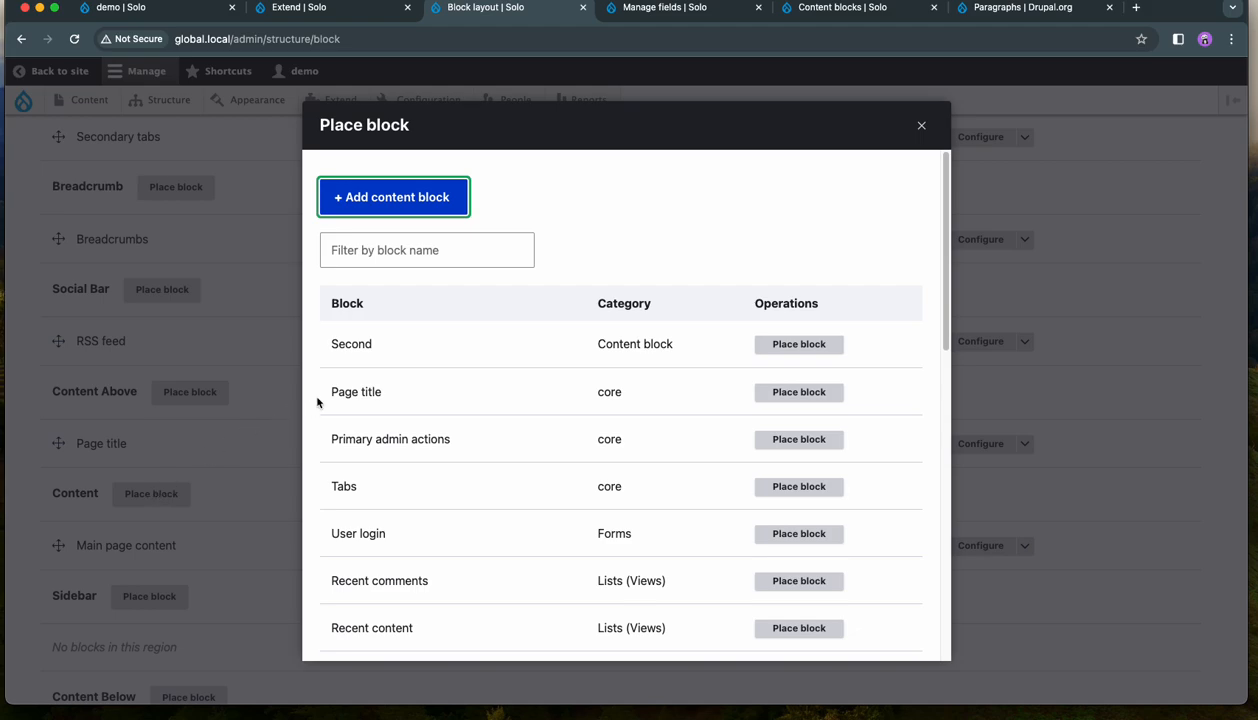
{"action": "left_click", "coordinate": [797, 344]}
{"action": "left_click", "coordinate": [892, 628]}
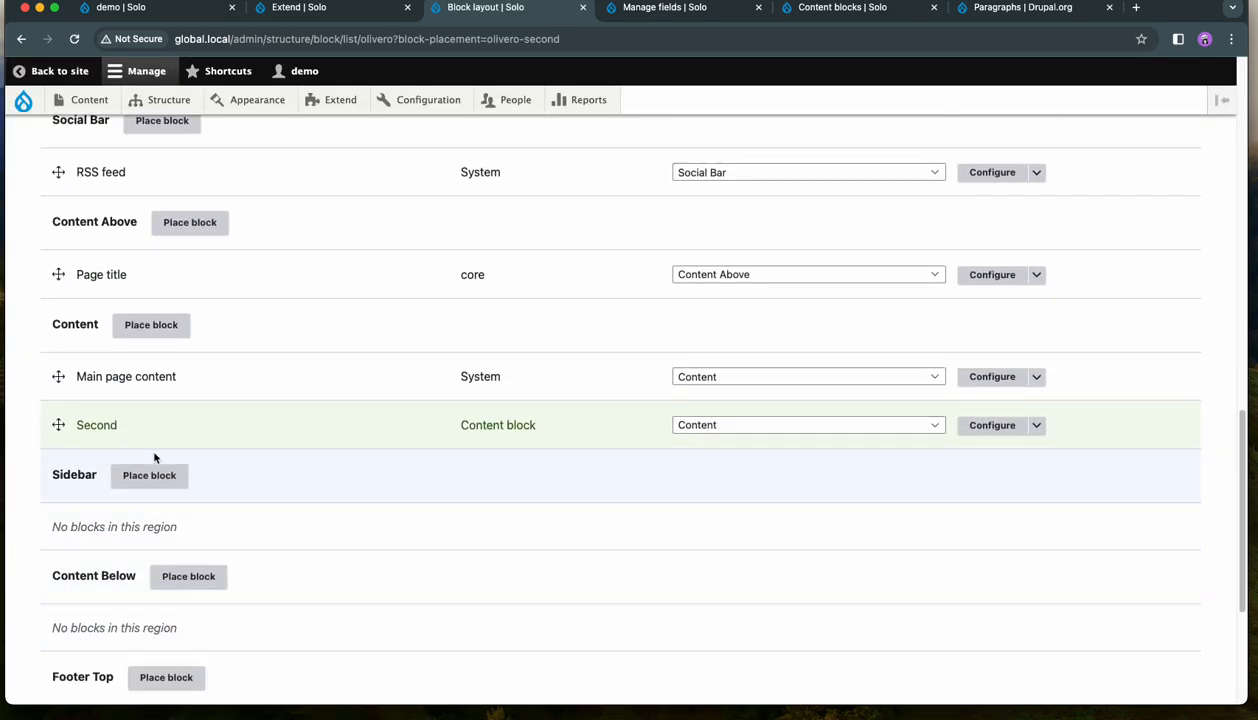
- Move the Second block above Main page content in the Content region and save the block layout
{"action": "left_click_drag", "start_coordinate": [56, 425], "coordinate": [56, 391]}
{"action": "scroll", "coordinate": [99, 413], "scroll_direction": "up", "scroll_amount": 2}
{"action": "scroll", "coordinate": [258, 424], "scroll_direction": "down", "scroll_amount": 5}
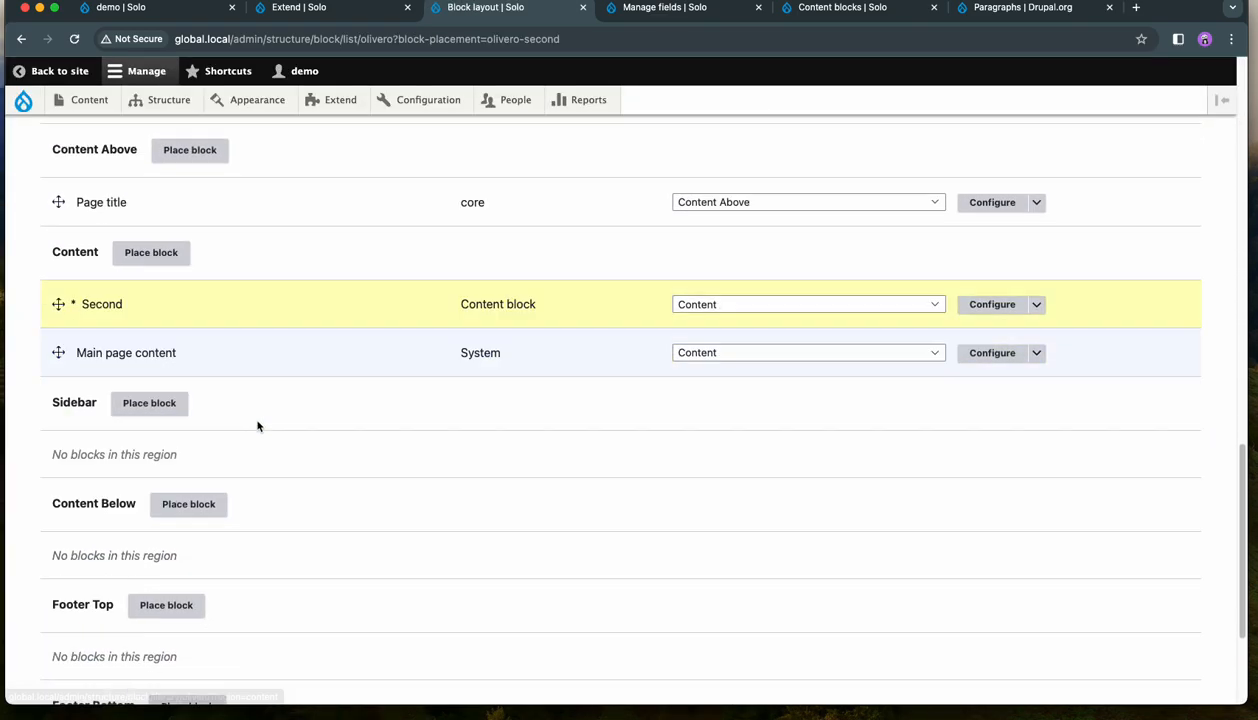
{"action": "left_click", "coordinate": [118, 615]}
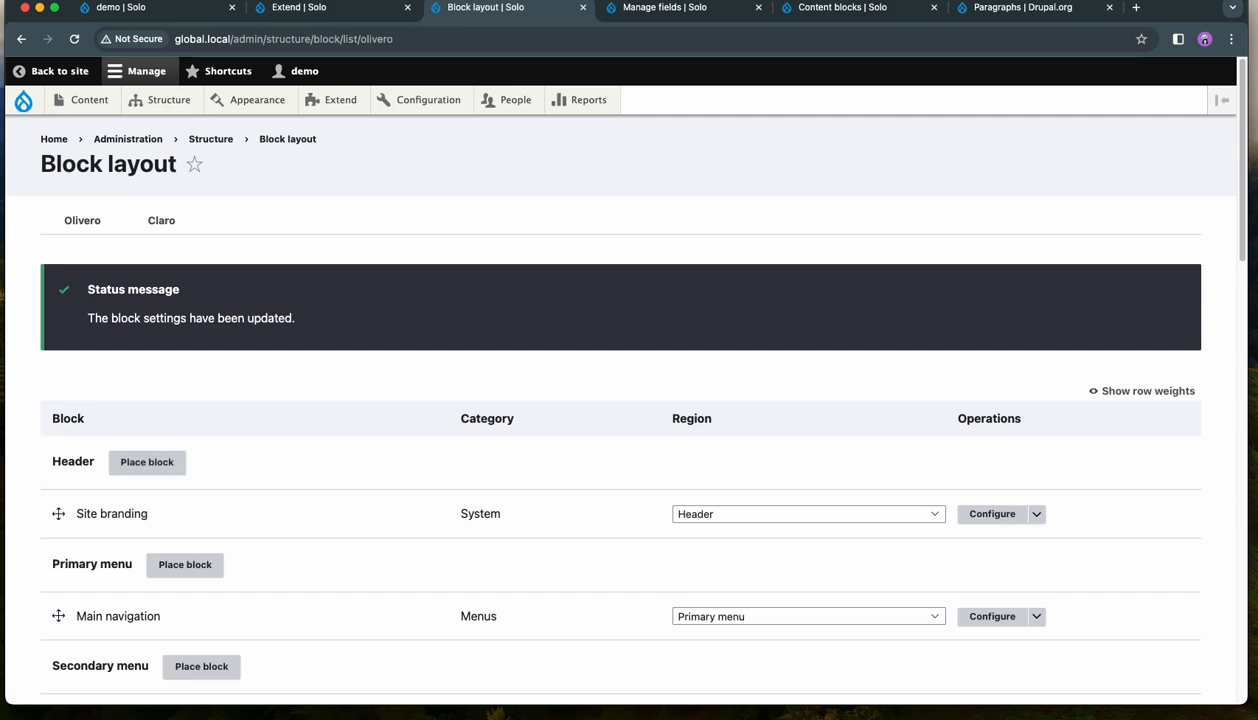
- Reopen the published demo item from the content list and highlight the Second block's title below the page title
{"action": "left_click", "coordinate": [92, 100]}
{"action": "left_click", "coordinate": [250, 465]}
{"action": "scroll", "coordinate": [664, 437], "scroll_direction": "down", "scroll_amount": 2}
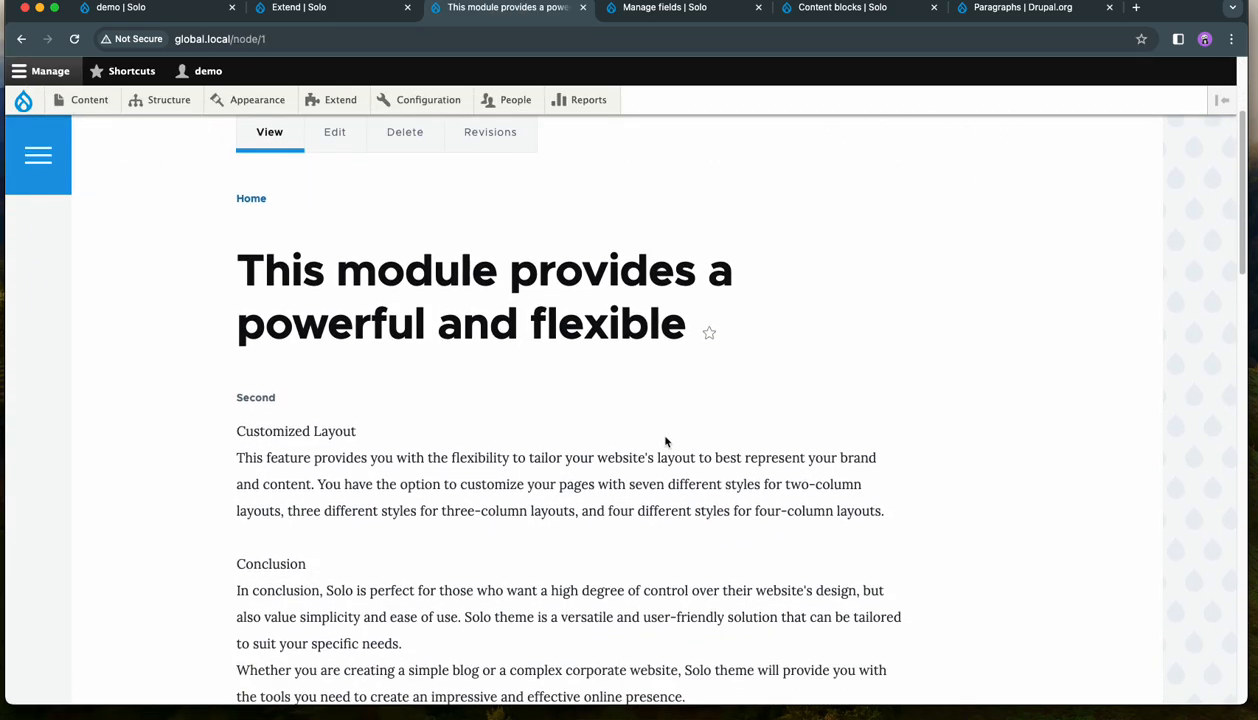
{"action": "left_click_drag", "start_coordinate": [295, 395], "coordinate": [230, 387]}
- Examine the Second block's output on the page and compare it with the content under the demo and ref labels
{"action": "scroll", "coordinate": [556, 387], "scroll_direction": "down", "scroll_amount": 5}
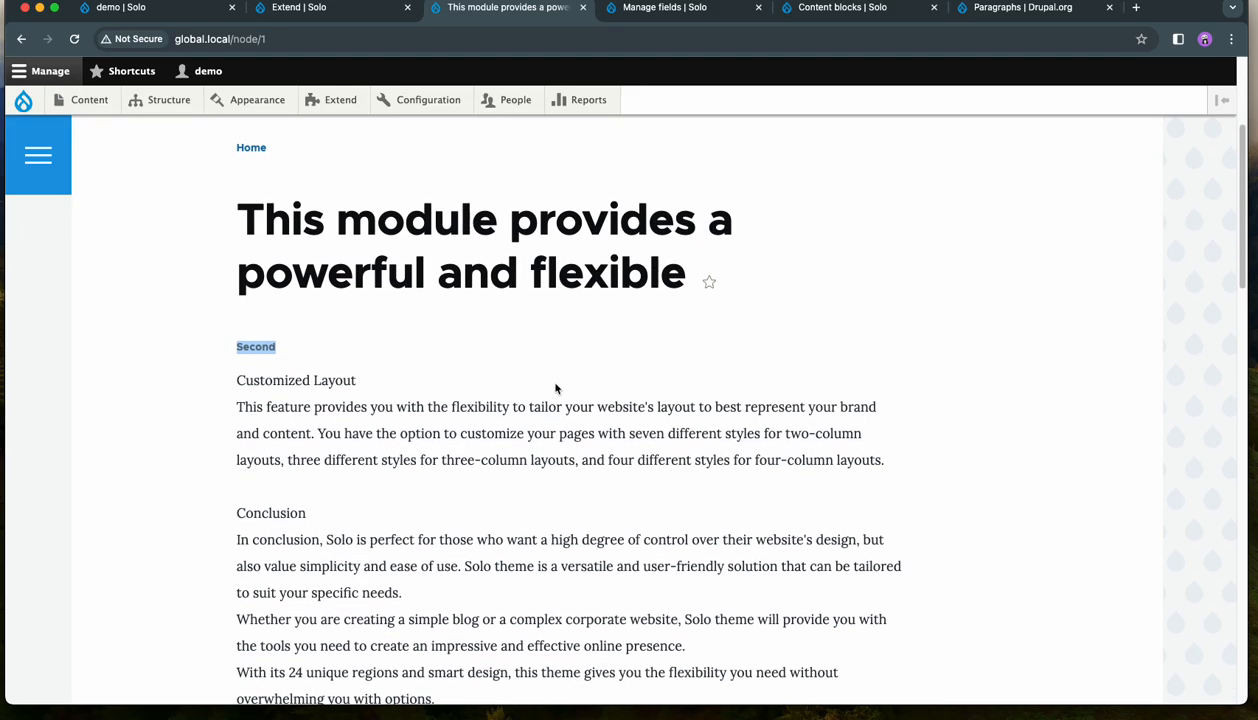
{"action": "scroll", "coordinate": [395, 426], "scroll_direction": "down", "scroll_amount": 7}
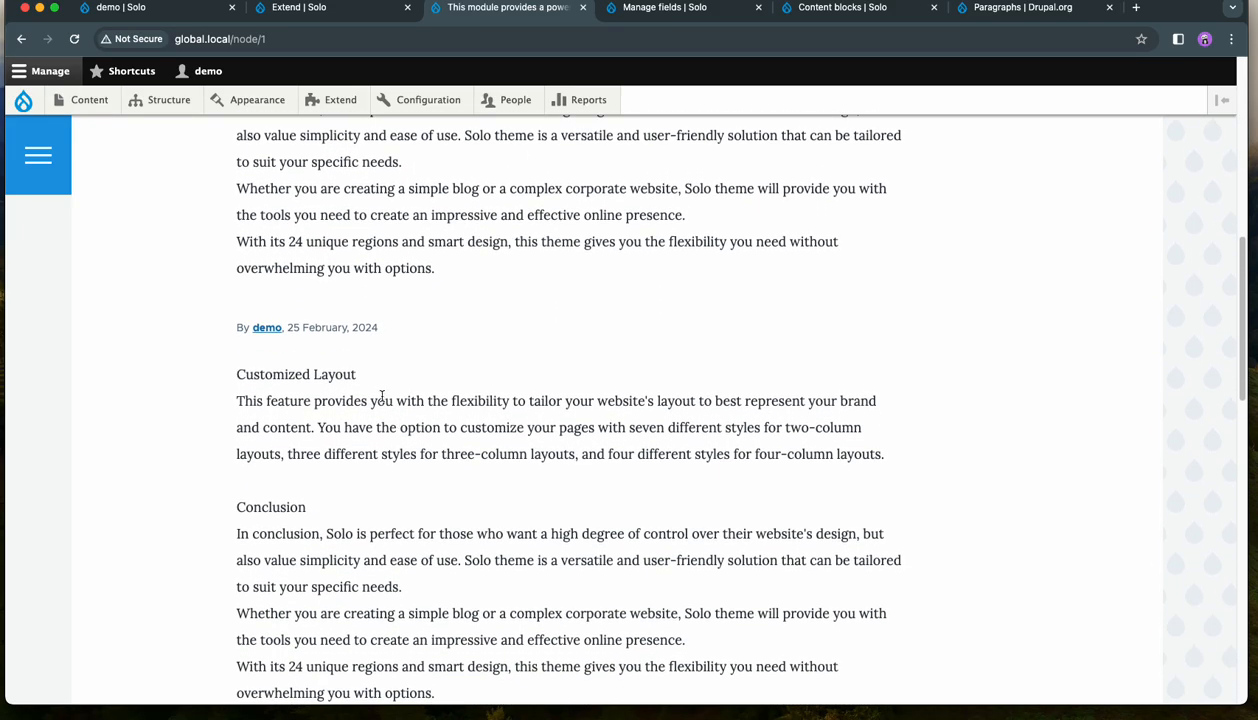
{"action": "scroll", "coordinate": [516, 391], "scroll_direction": "down", "scroll_amount": 6}
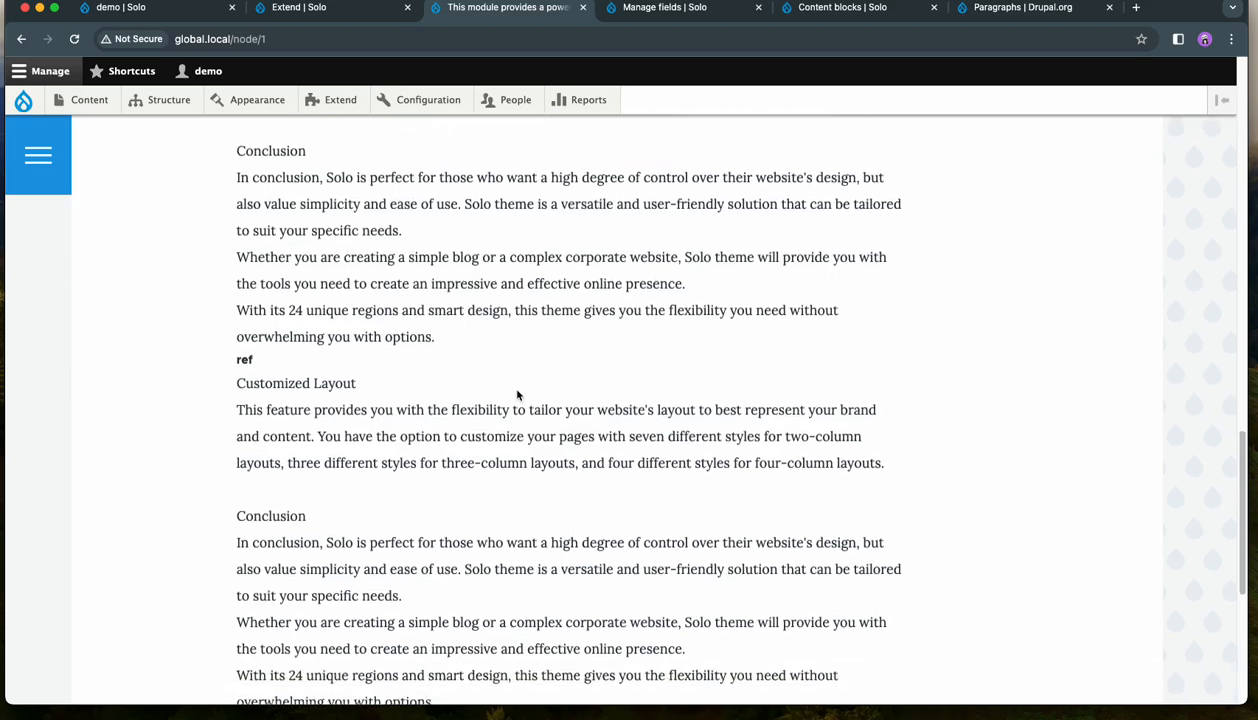
{"action": "scroll", "coordinate": [520, 390], "scroll_direction": "up", "scroll_amount": 5}
{"action": "scroll", "coordinate": [520, 391], "scroll_direction": "up", "scroll_amount": 10}
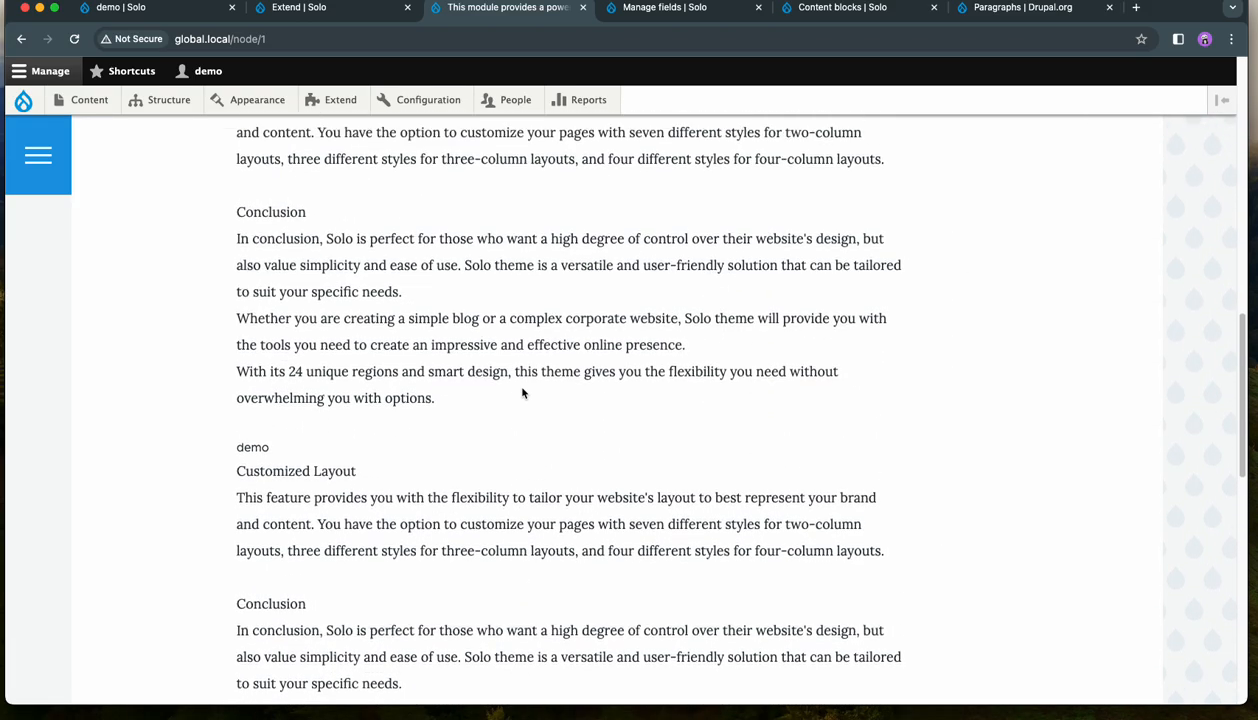
{"action": "scroll", "coordinate": [522, 392], "scroll_direction": "down", "scroll_amount": 1}
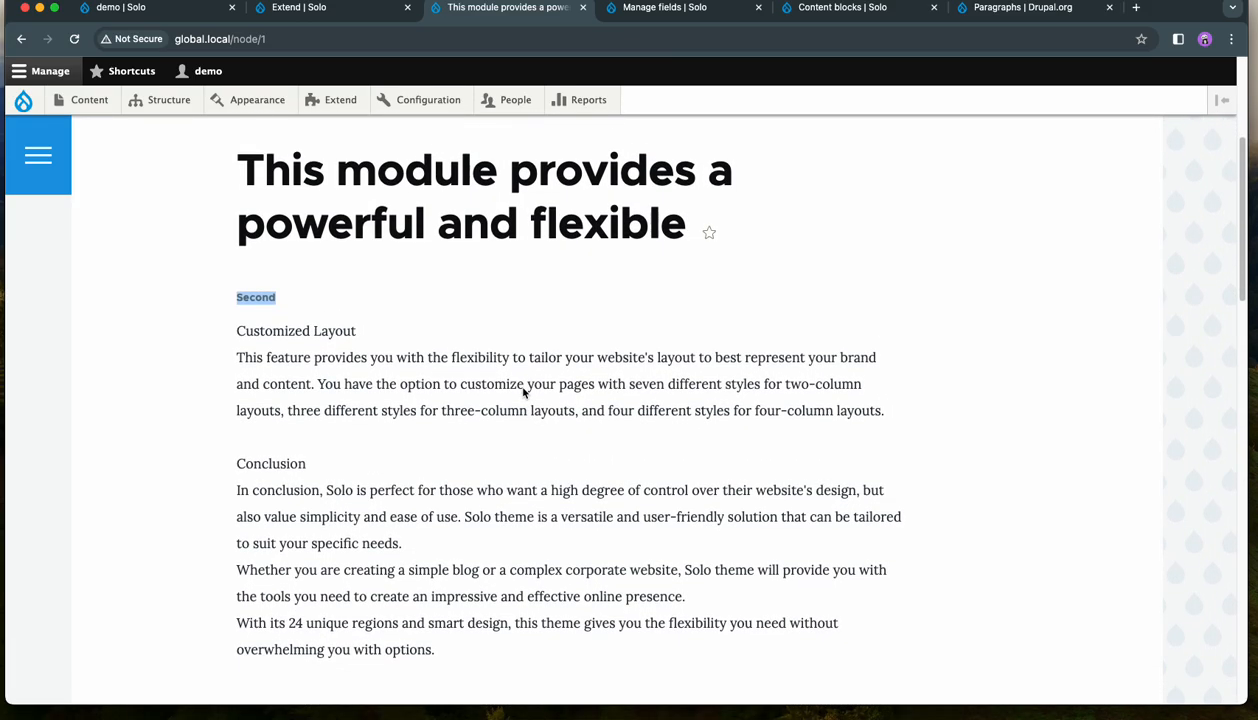
{"action": "scroll", "coordinate": [523, 392], "scroll_direction": "up", "scroll_amount": 4}
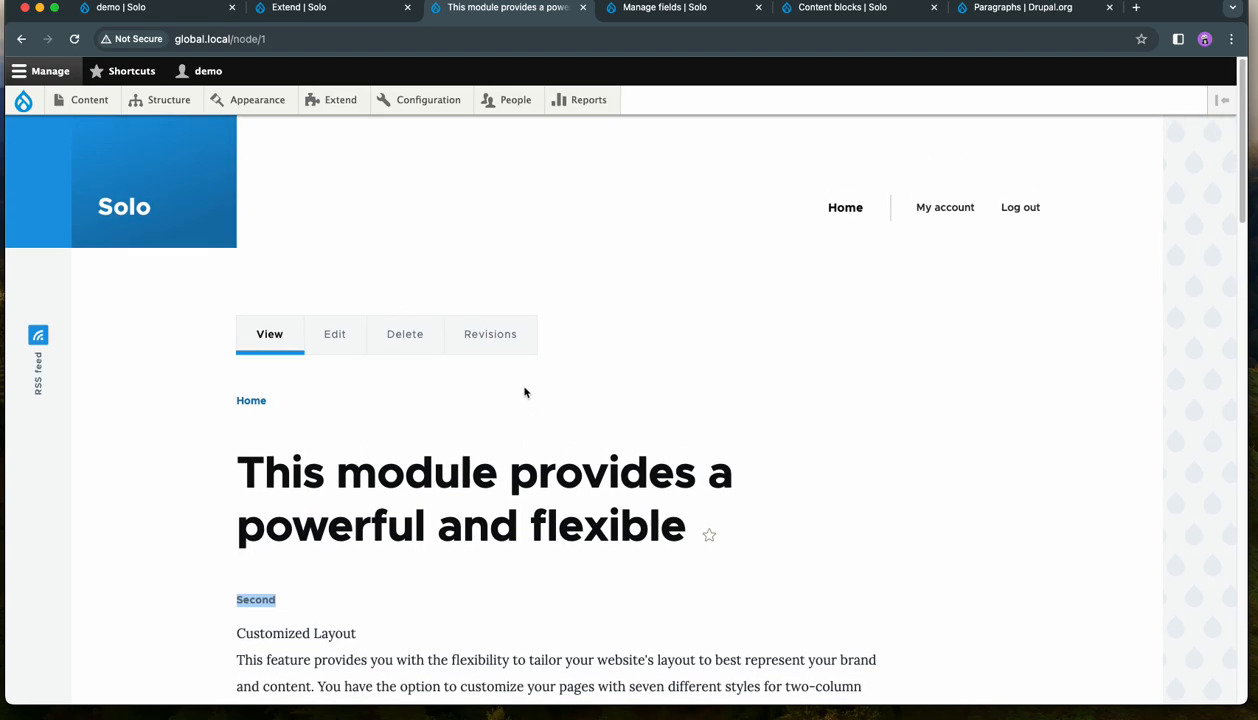
{"action": "scroll", "coordinate": [526, 394], "scroll_direction": "down", "scroll_amount": 2}
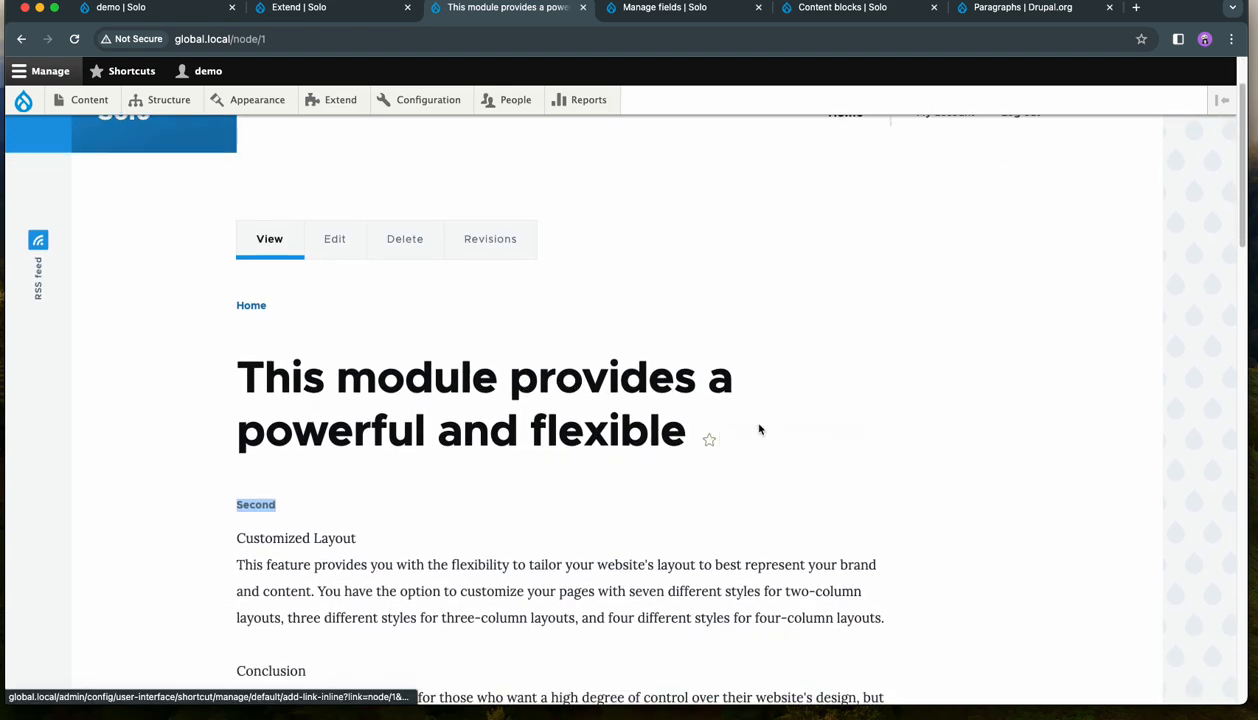
{"action": "mouse_move", "coordinate": [188, 100]}
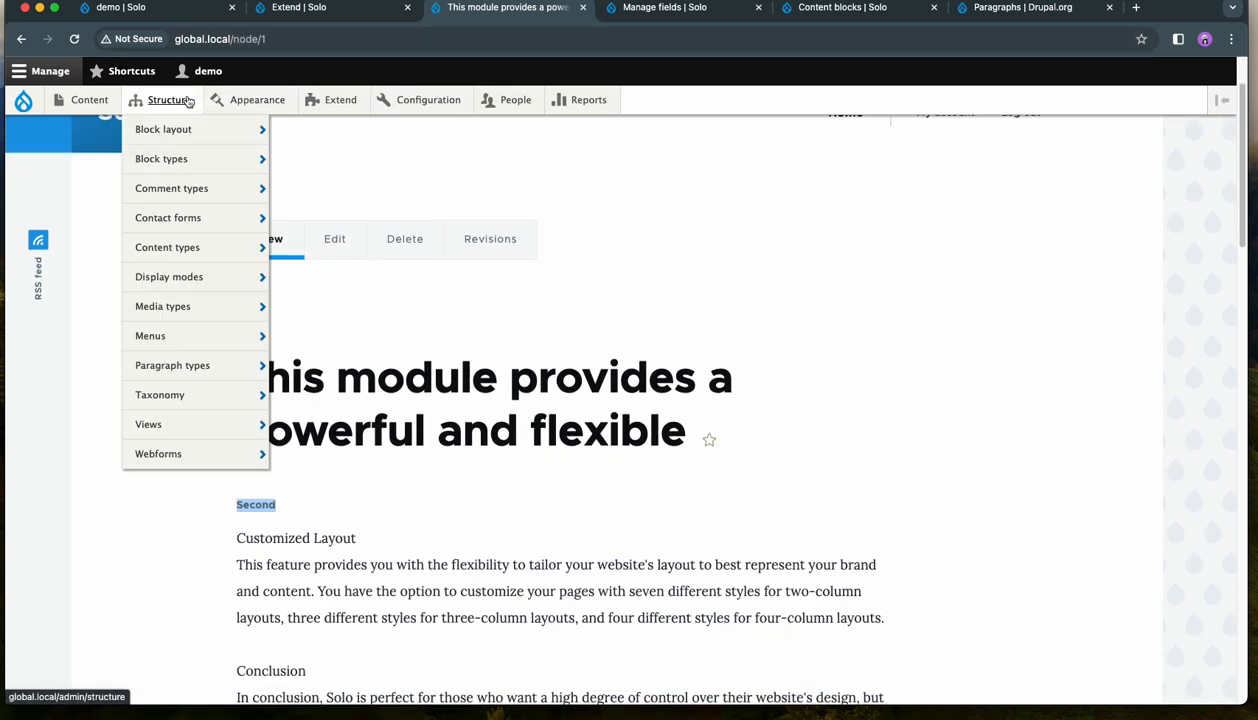
{"action": "mouse_move", "coordinate": [190, 367]}
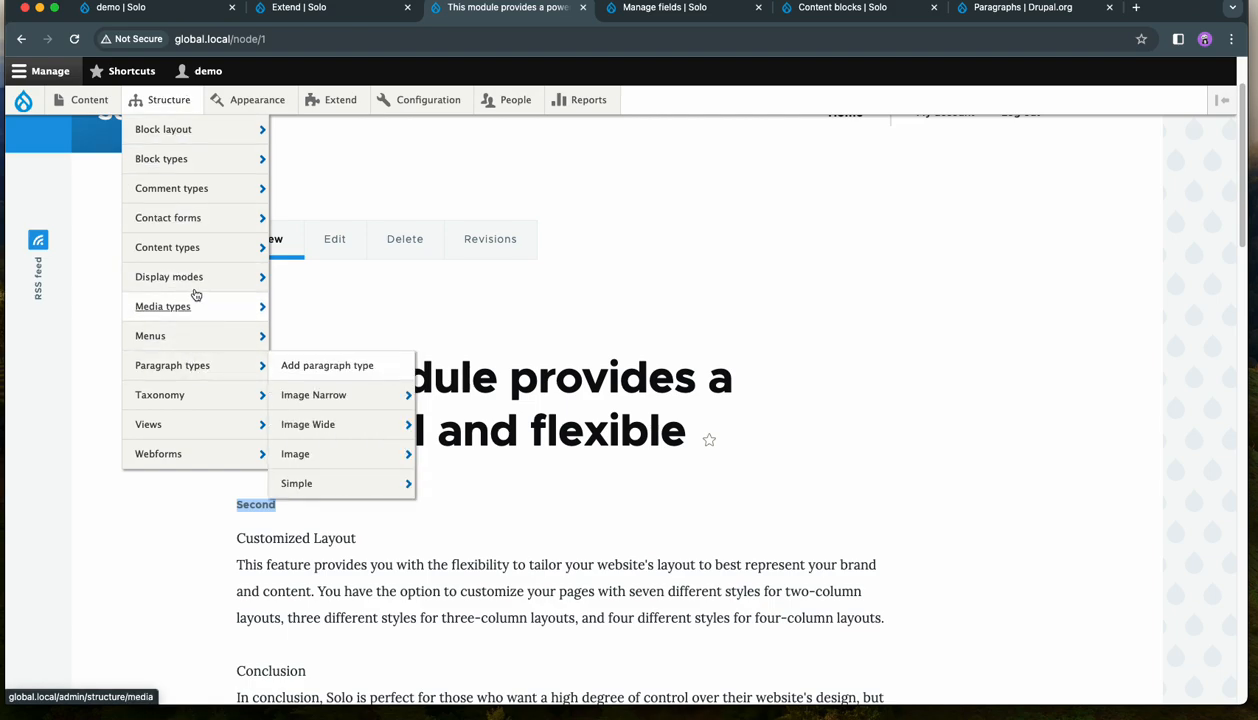
{"action": "mouse_move", "coordinate": [195, 291]}
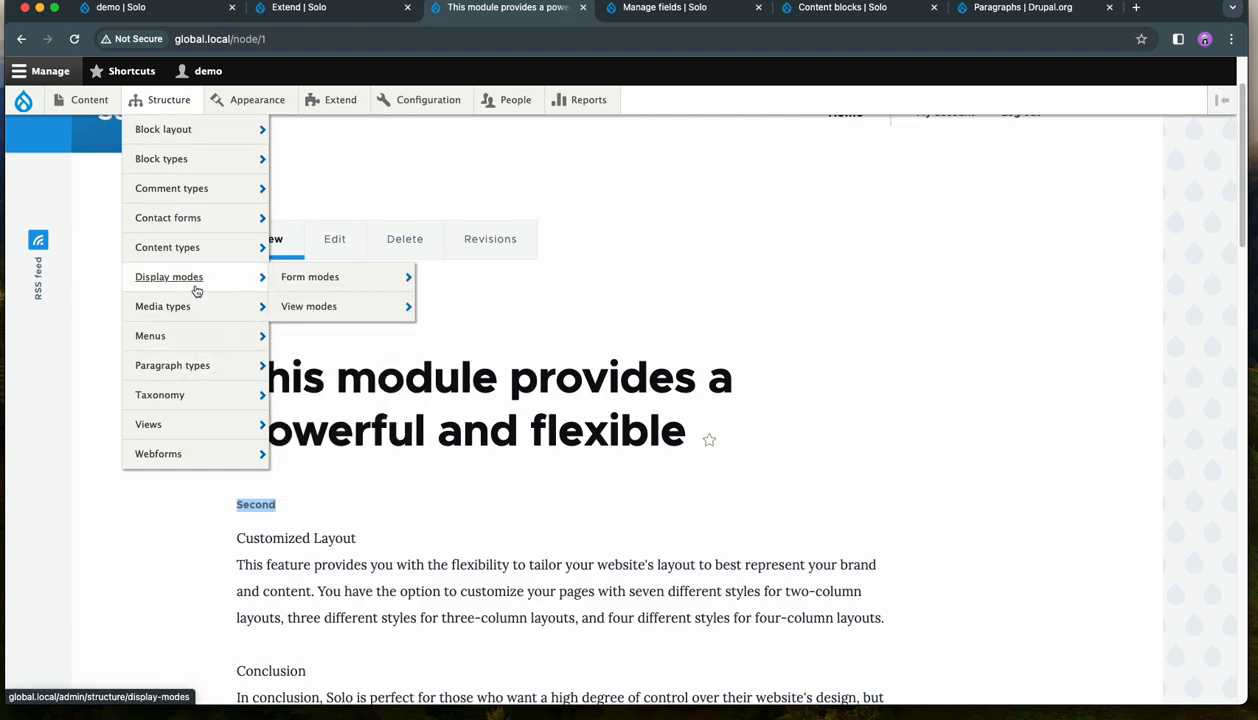